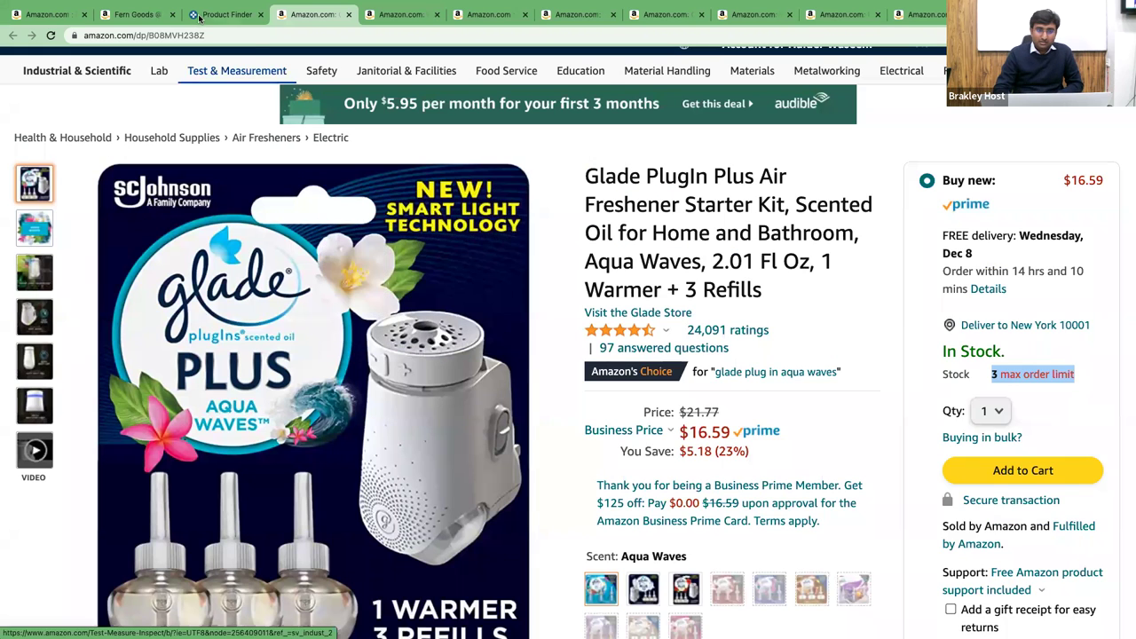
# - Switch to Keepa and open a blank Product Finder query
pyautogui.click(226, 15)
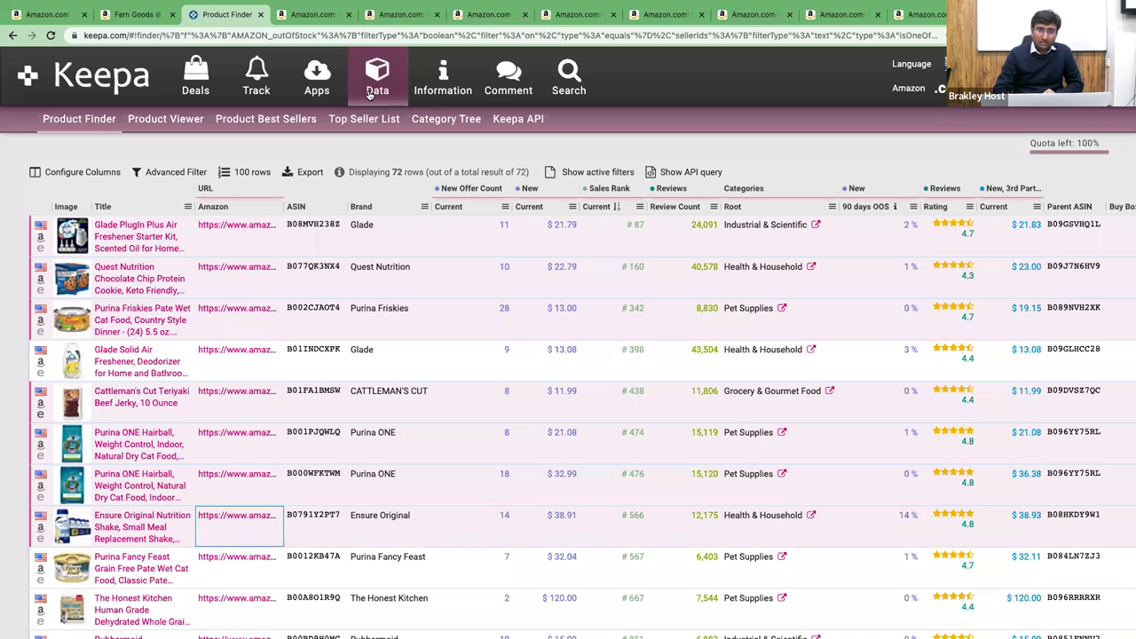
pyautogui.click(366, 96)
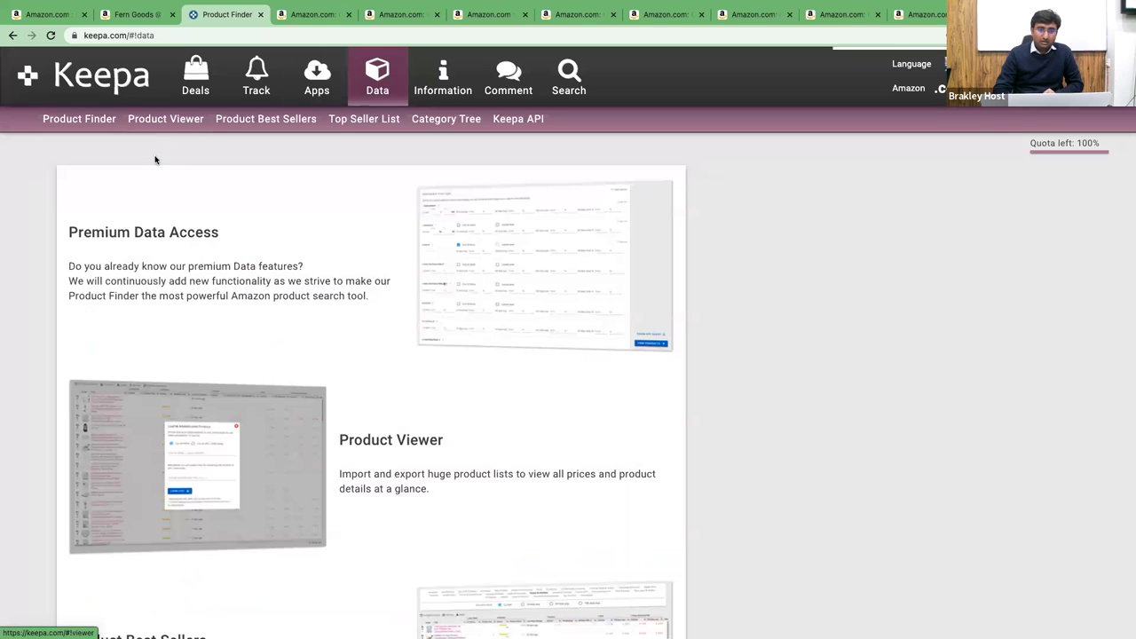
pyautogui.click(74, 122)
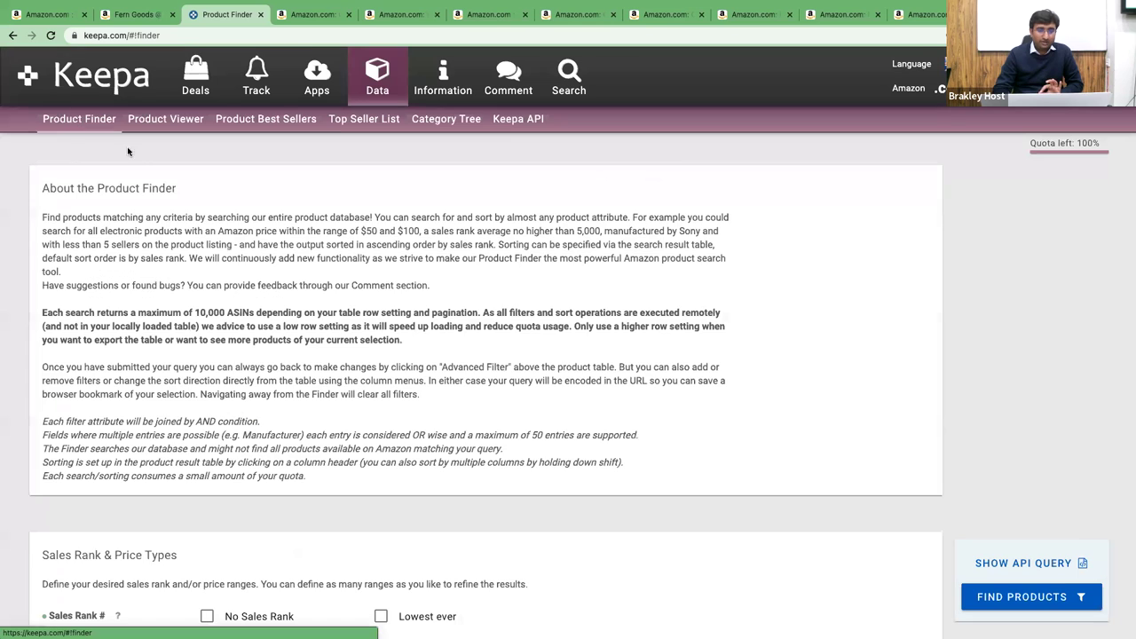
pyautogui.scroll(-8, 193, 187)
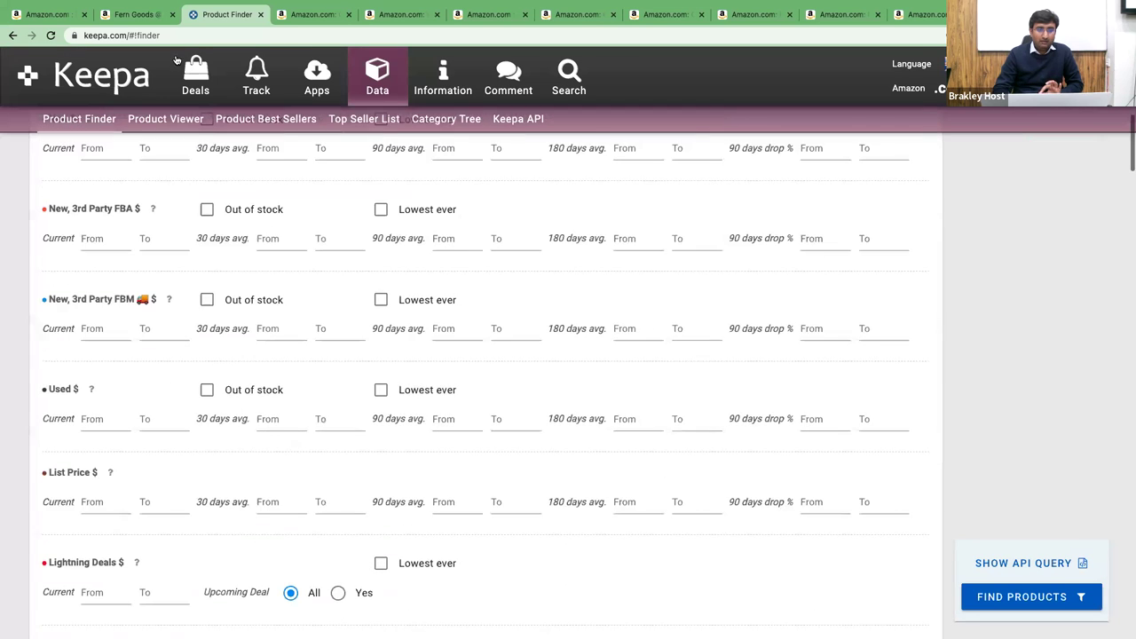
# - Return to the Glade PlugIn Plus listing on Amazon and open its list of new offers to review the sellers
pyautogui.hotkey('ctrl', 'Tab')
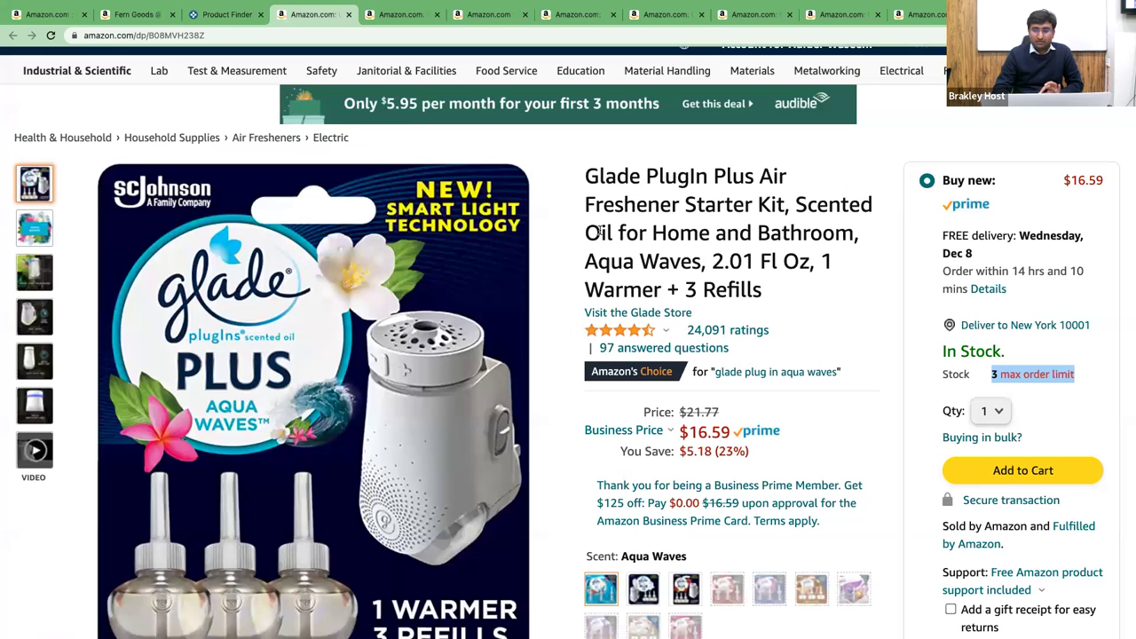
pyautogui.scroll(-2, 601, 231)
pyautogui.scroll(-2, 601, 233)
pyautogui.scroll(-4, 601, 233)
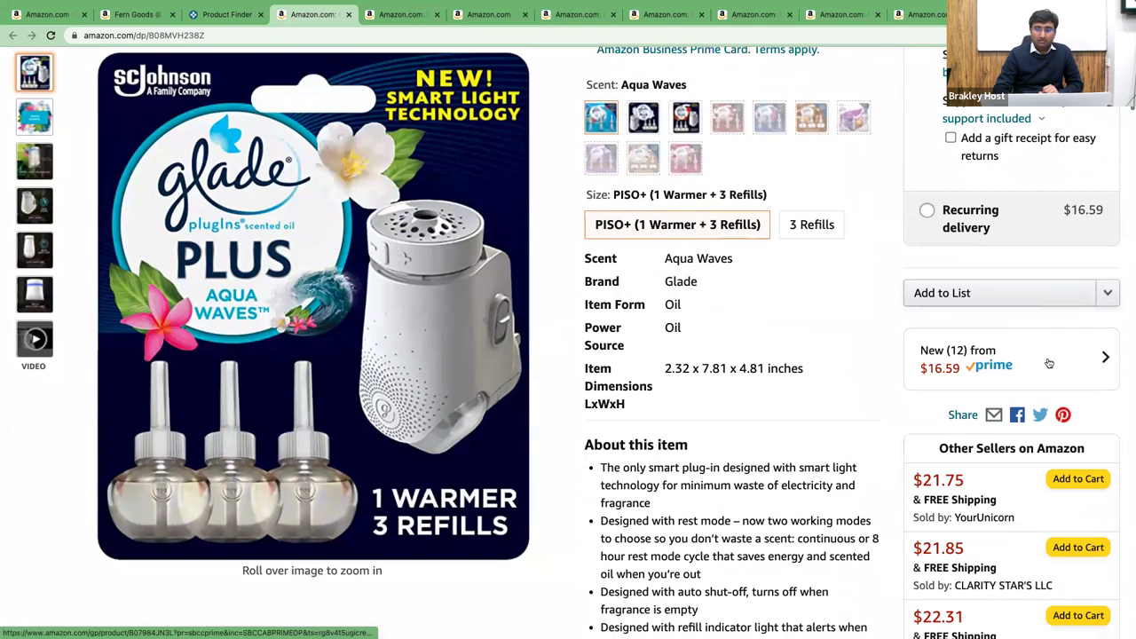
pyautogui.click(1003, 364)
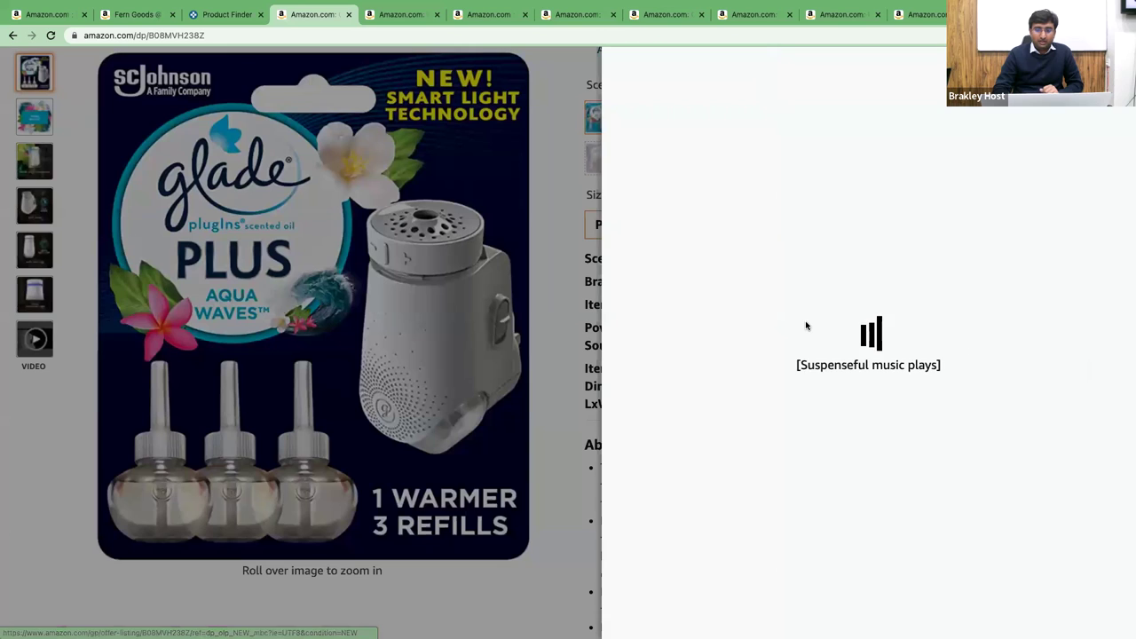
pyautogui.scroll(-2, 806, 326)
pyautogui.scroll(-3, 805, 326)
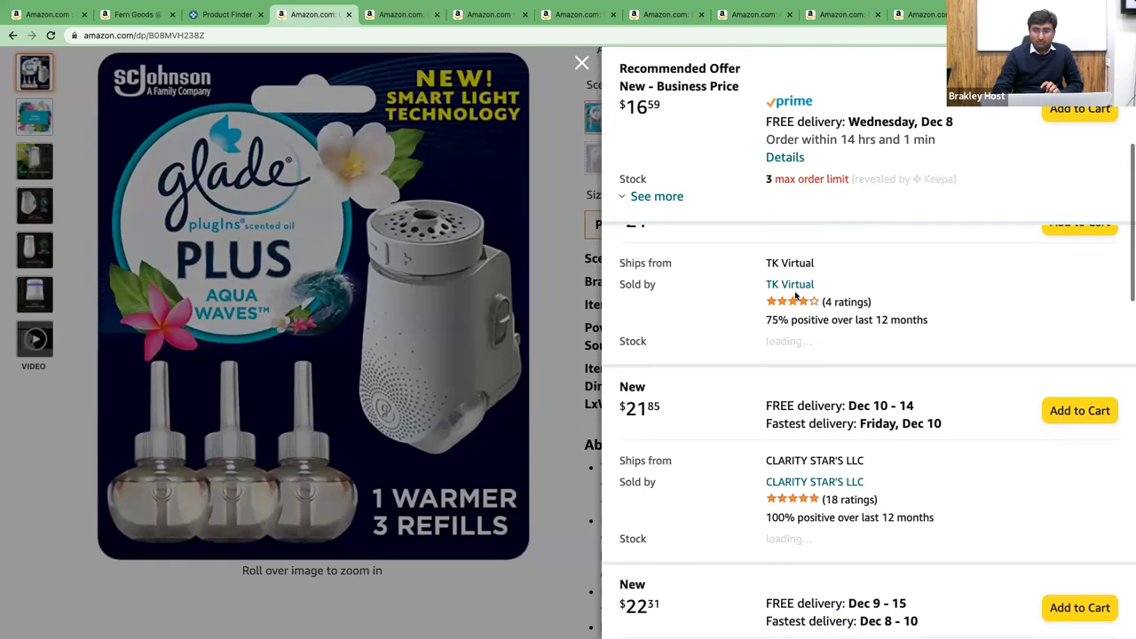
# - Open the CLARITY STAR'S LLC seller profile from the offers and view its storefront products
pyautogui.scroll(-1, 803, 328)
pyautogui.click(800, 429)
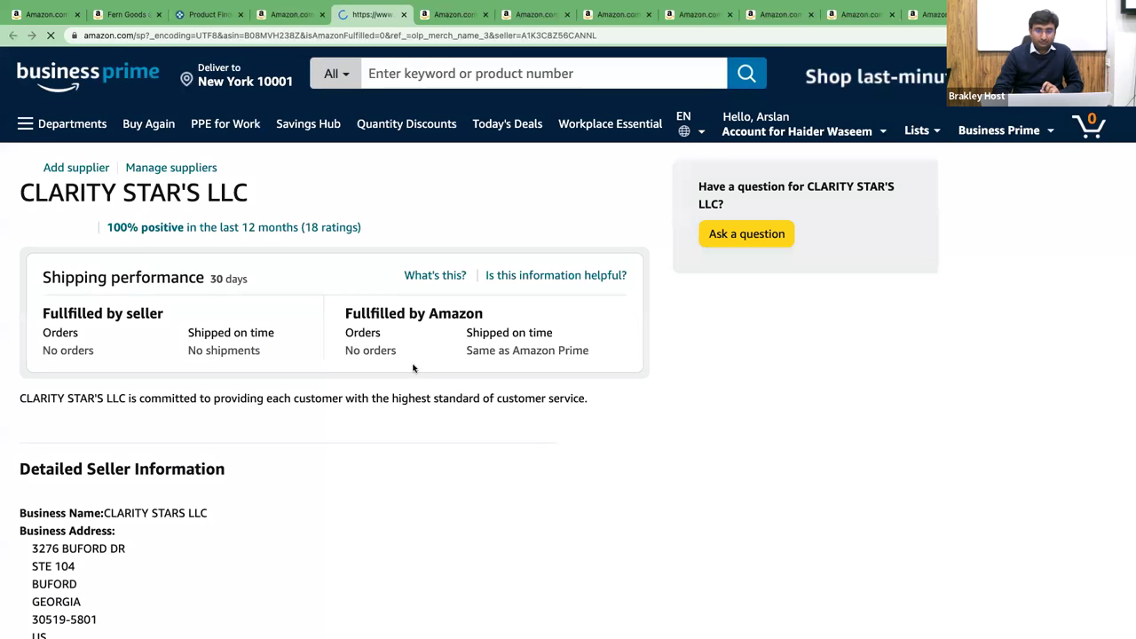
pyautogui.scroll(-3, 461, 419)
pyautogui.click(482, 426)
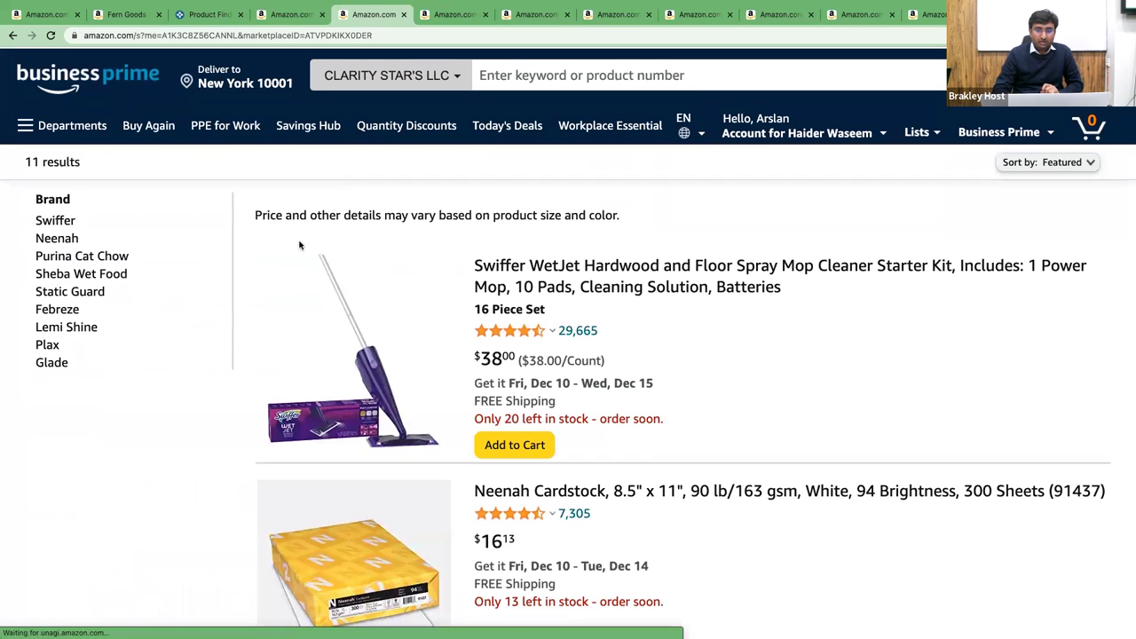
# - Go back to the Glade offers and open the storefront of the seller TK Virtual
pyautogui.click(291, 15)
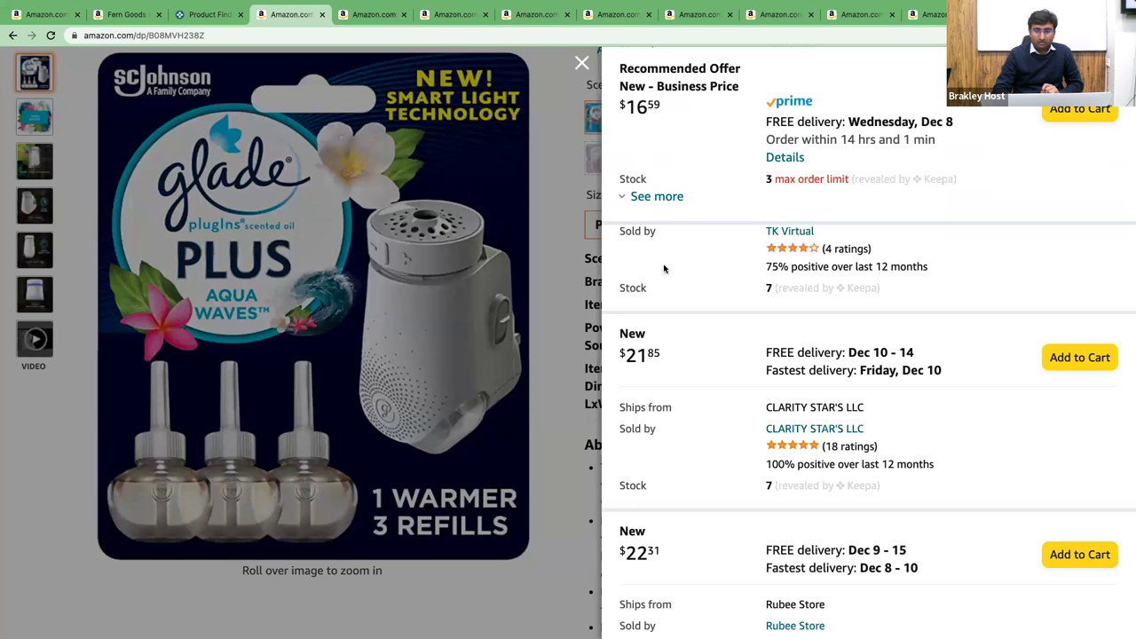
pyautogui.scroll(-5, 740, 368)
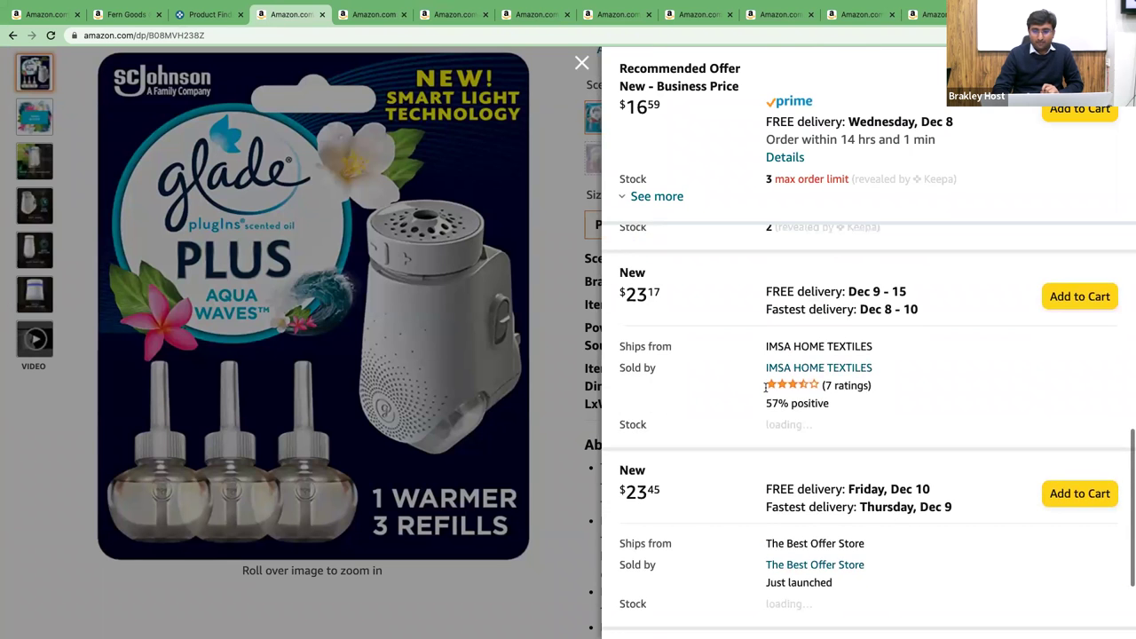
pyautogui.scroll(5, 765, 387)
pyautogui.click(780, 397)
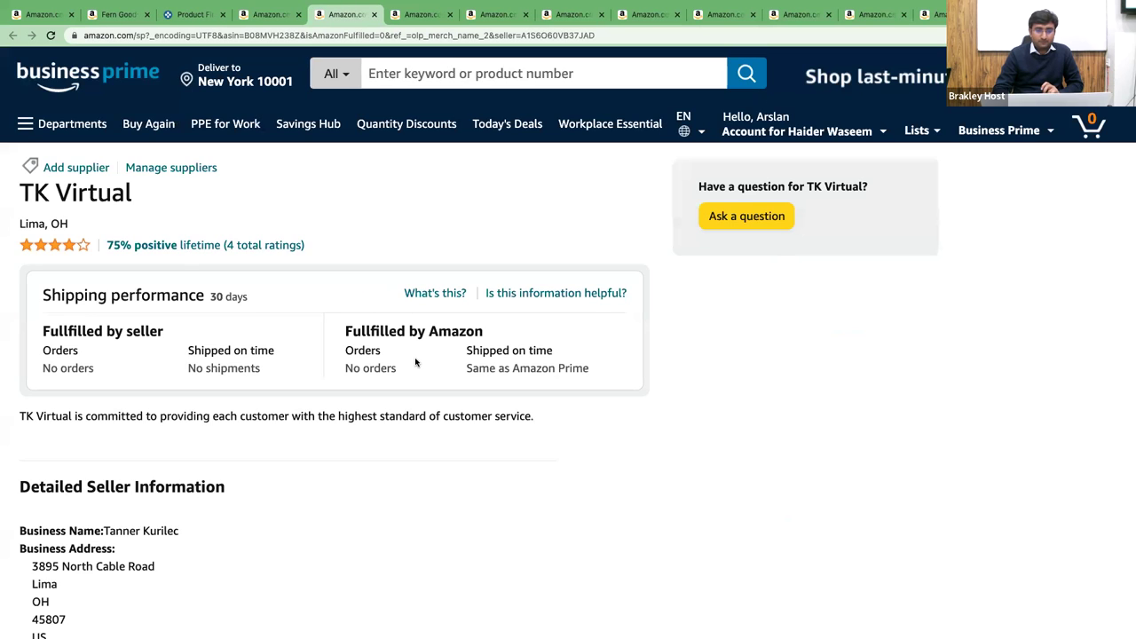
pyautogui.scroll(-3, 497, 409)
pyautogui.click(479, 403)
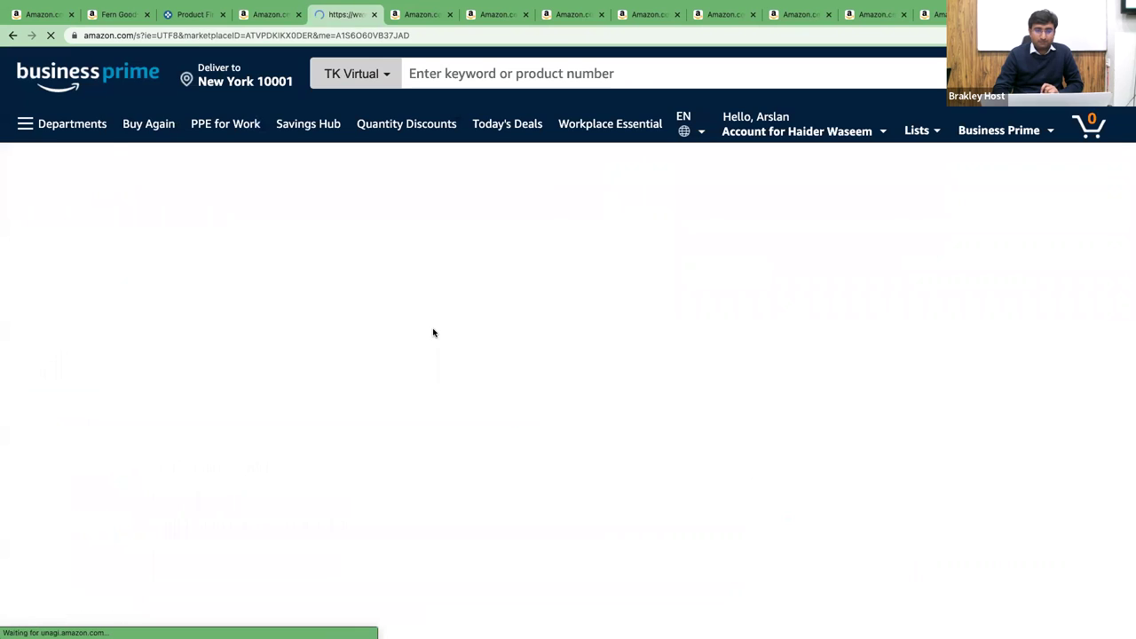
# - Look through TK Virtual's storefront products and copy the seller ID from the page address
pyautogui.scroll(-4, 305, 157)
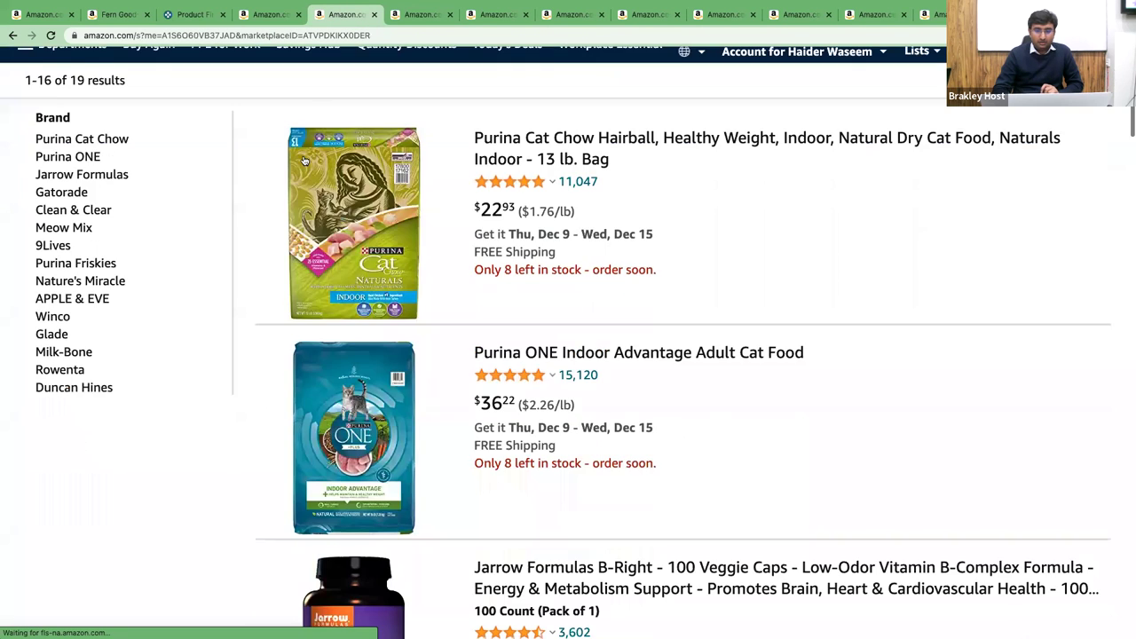
pyautogui.scroll(-10, 194, 96)
pyautogui.doubleClick(239, 34)
pyautogui.hotkey('ctrl', 'c')
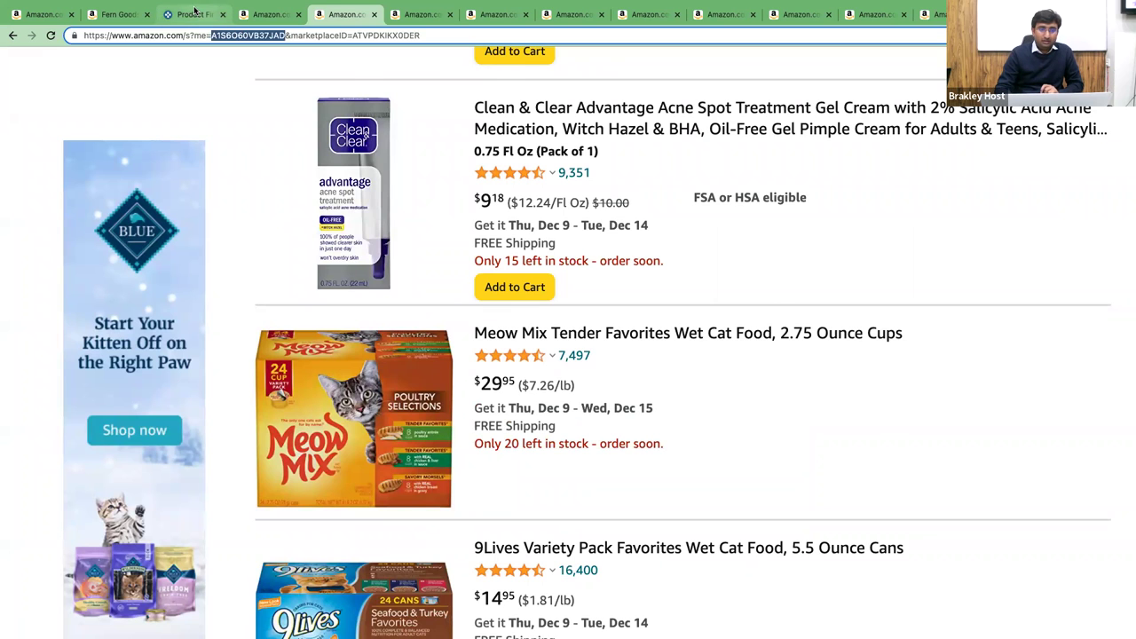
# - Switch to Keepa, open a new Product Finder query and paste the copied seller ID as its Seller filter
pyautogui.click(208, 14)
pyautogui.click(368, 76)
pyautogui.click(89, 118)
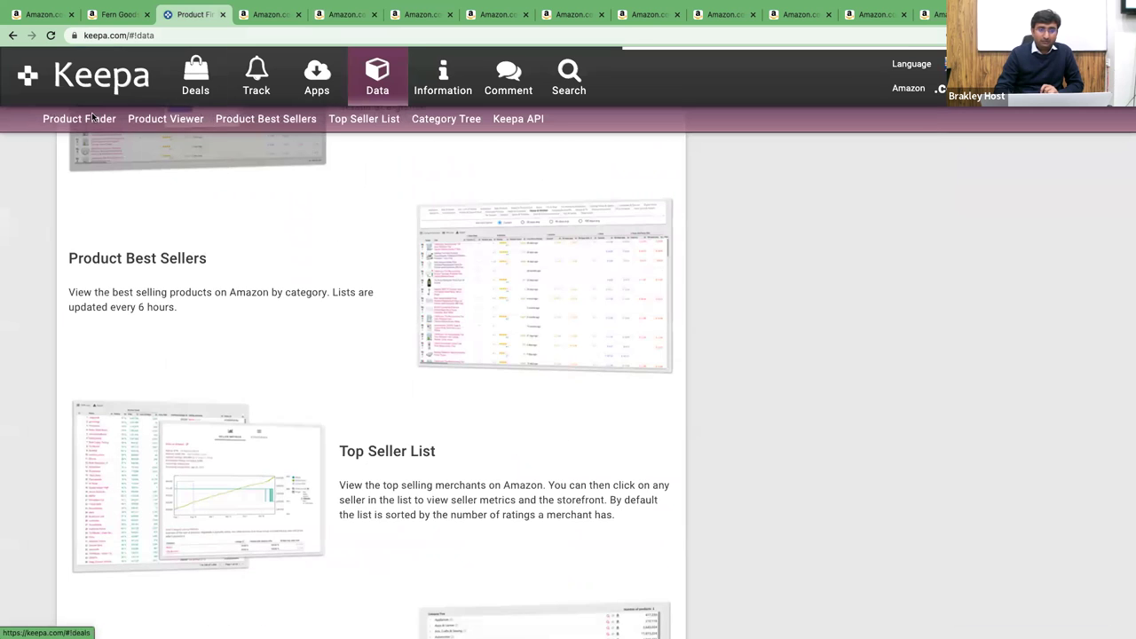
pyautogui.scroll(-15, 242, 207)
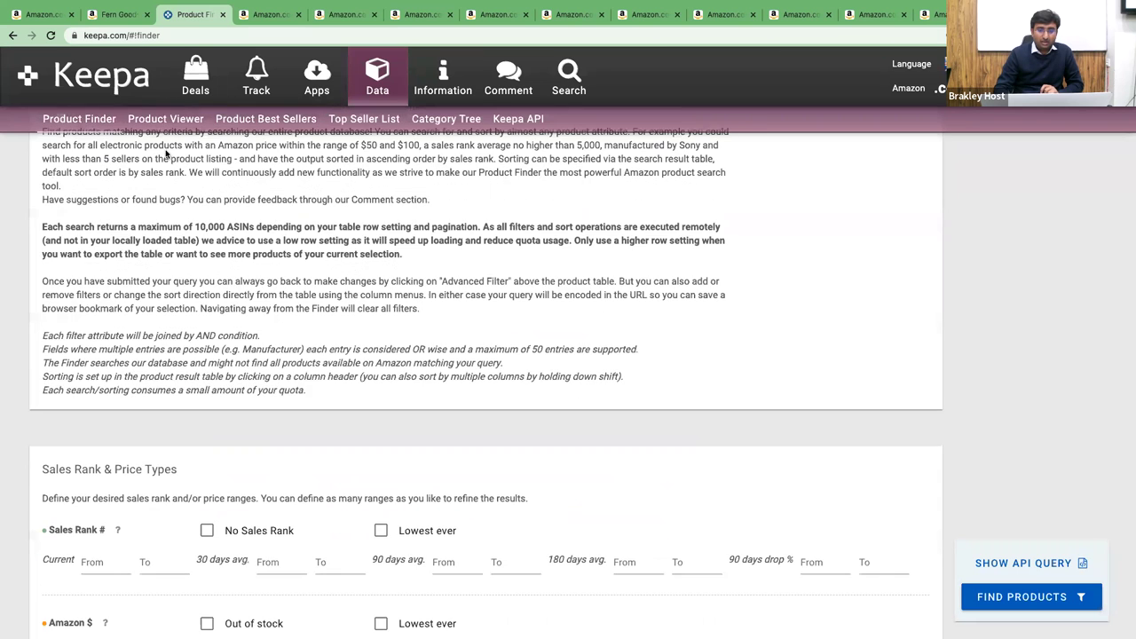
pyautogui.scroll(-20, 243, 206)
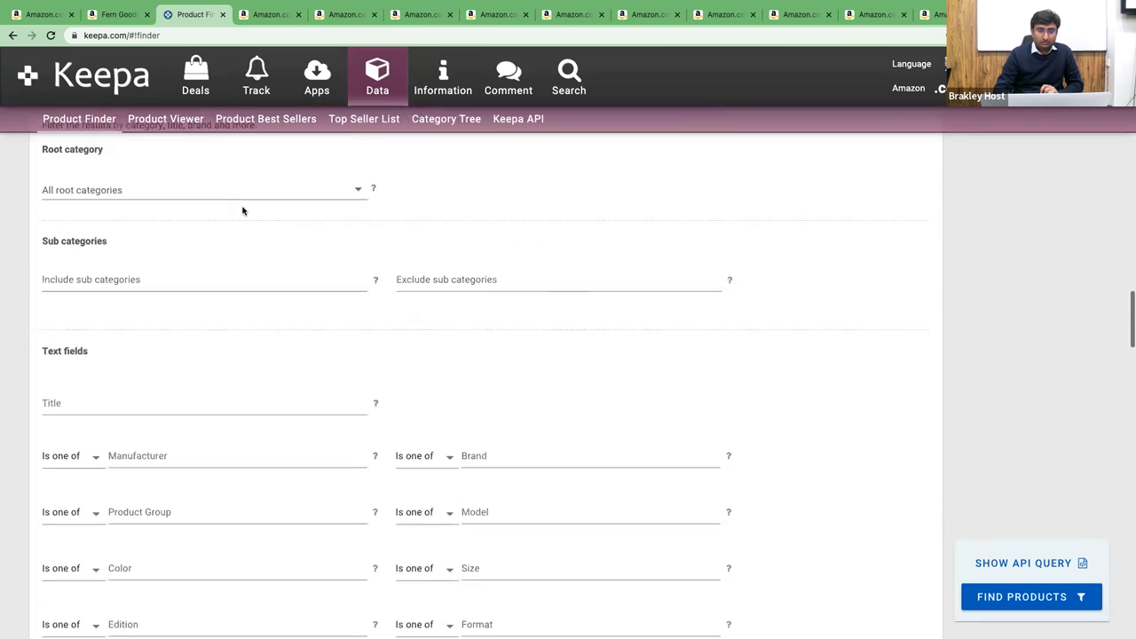
pyautogui.scroll(1, 241, 213)
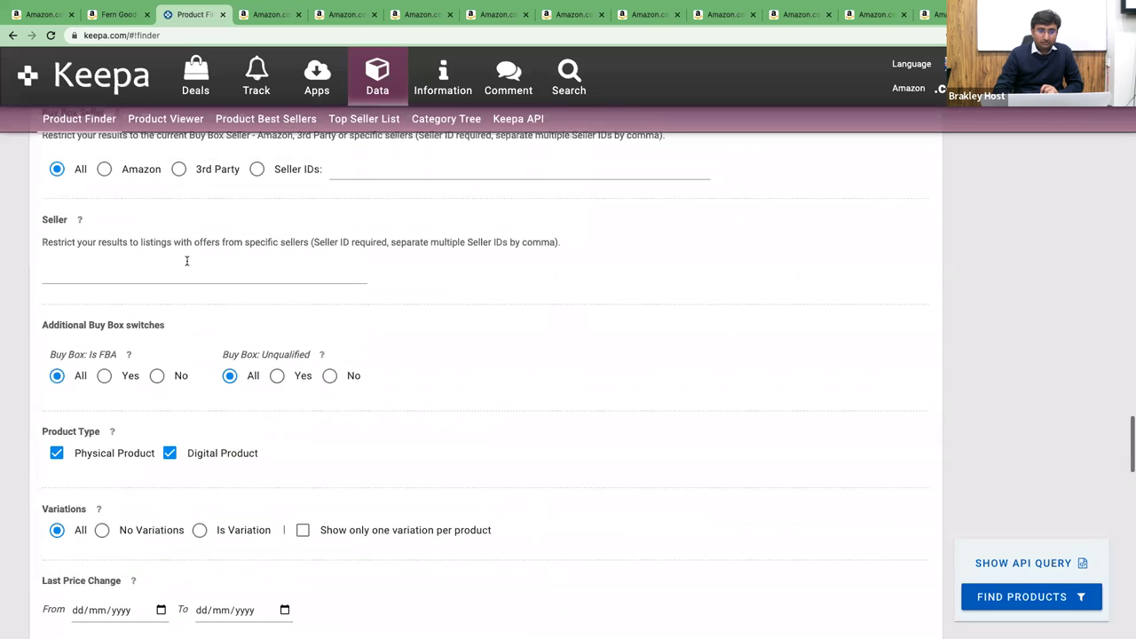
pyautogui.click(186, 260)
pyautogui.hotkey('ctrl', 'v')
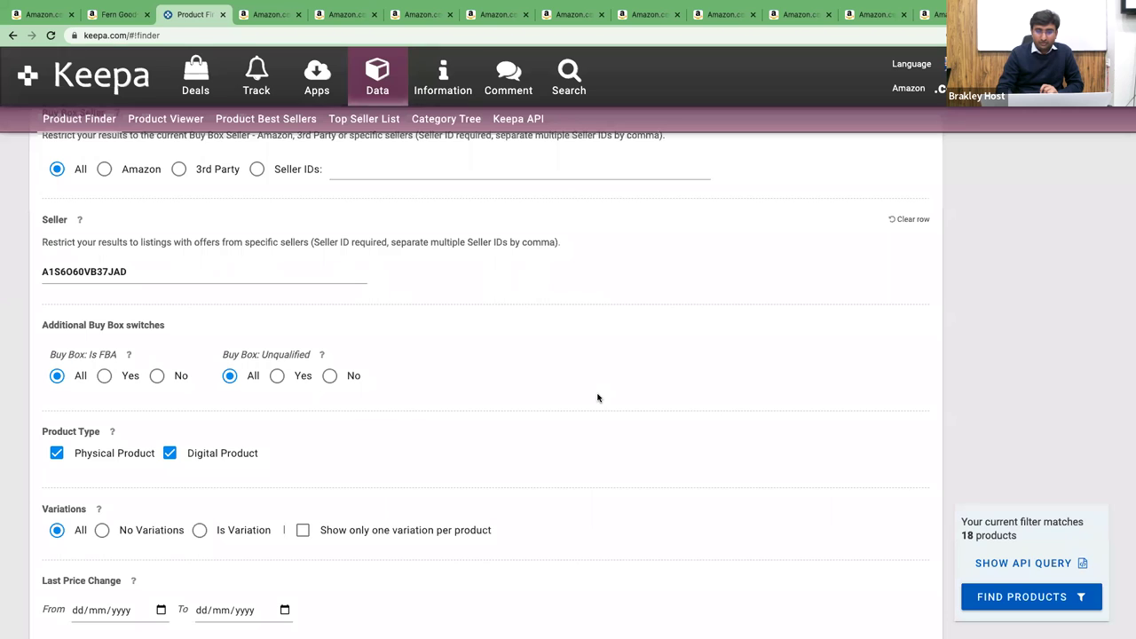
# - Restrict the query to products where the Amazon price is out of stock and run the product search
pyautogui.scroll(20, 597, 398)
pyautogui.scroll(10, 597, 398)
pyautogui.scroll(5, 598, 398)
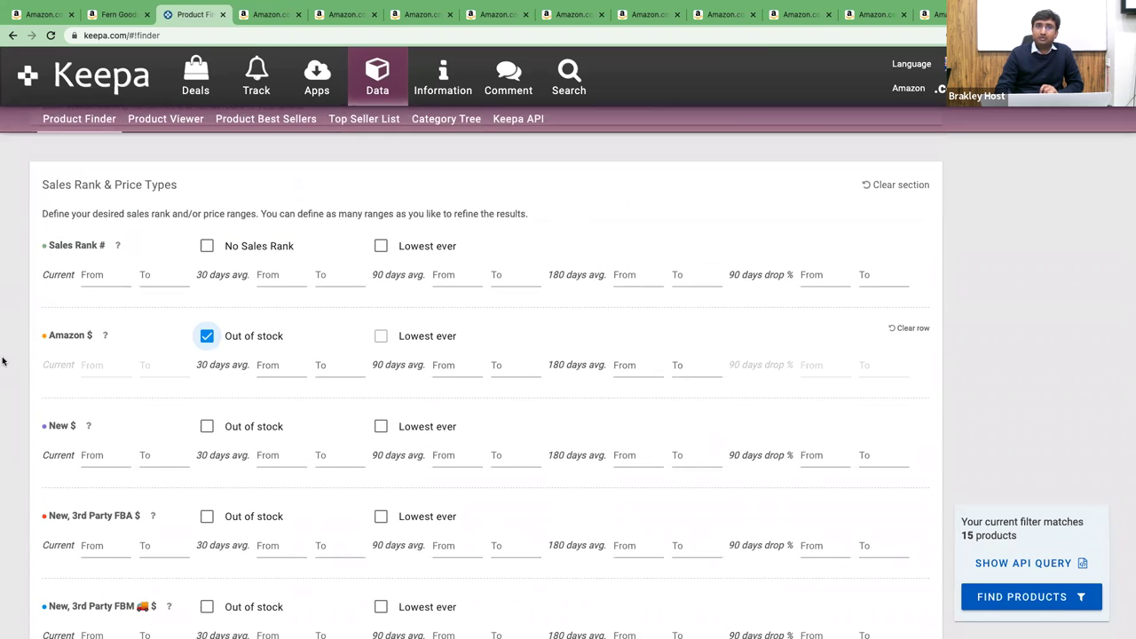
pyautogui.click(1026, 593)
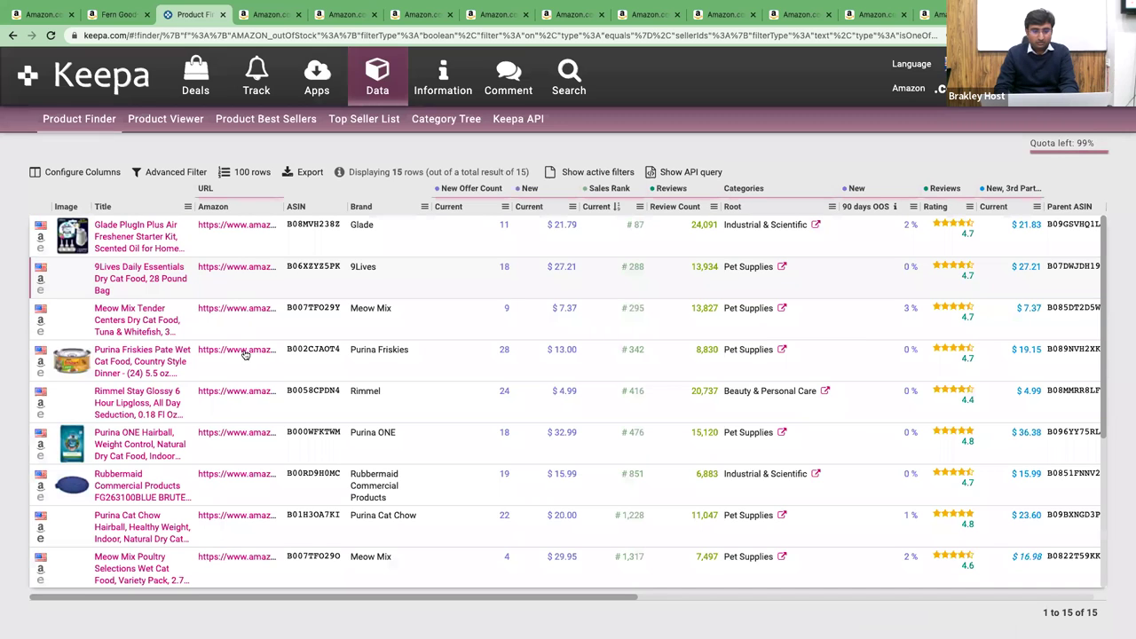
# - Open the Amazon listings of the results from 9Lives Daily Essentials down to Rubbermaid in separate background tabs
pyautogui.middleClick(246, 391)
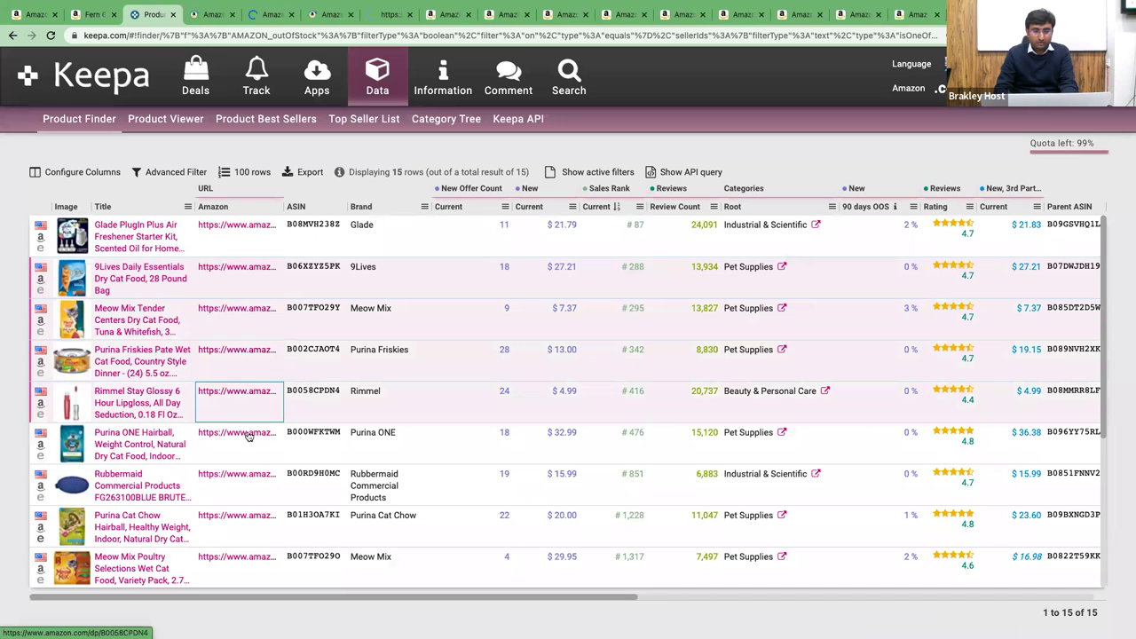
pyautogui.middleClick(248, 435)
pyautogui.middleClick(243, 474)
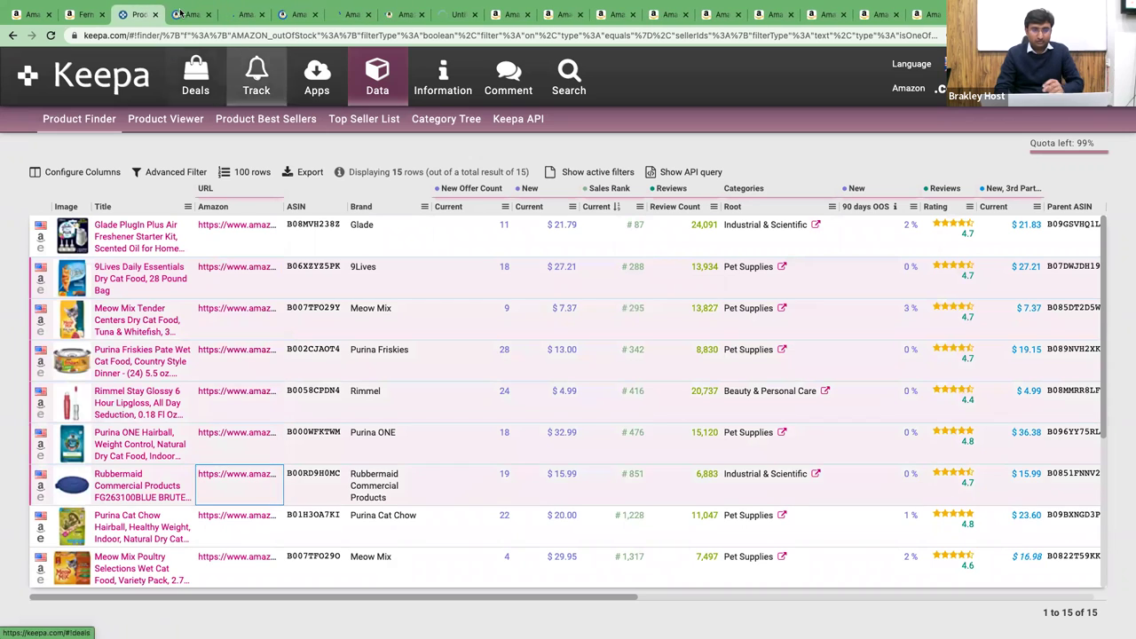
# - View the 9Lives Dry Cat Food listing and open its address in a new tab of the other browser window
pyautogui.hotkey('ctrl', 'Tab')
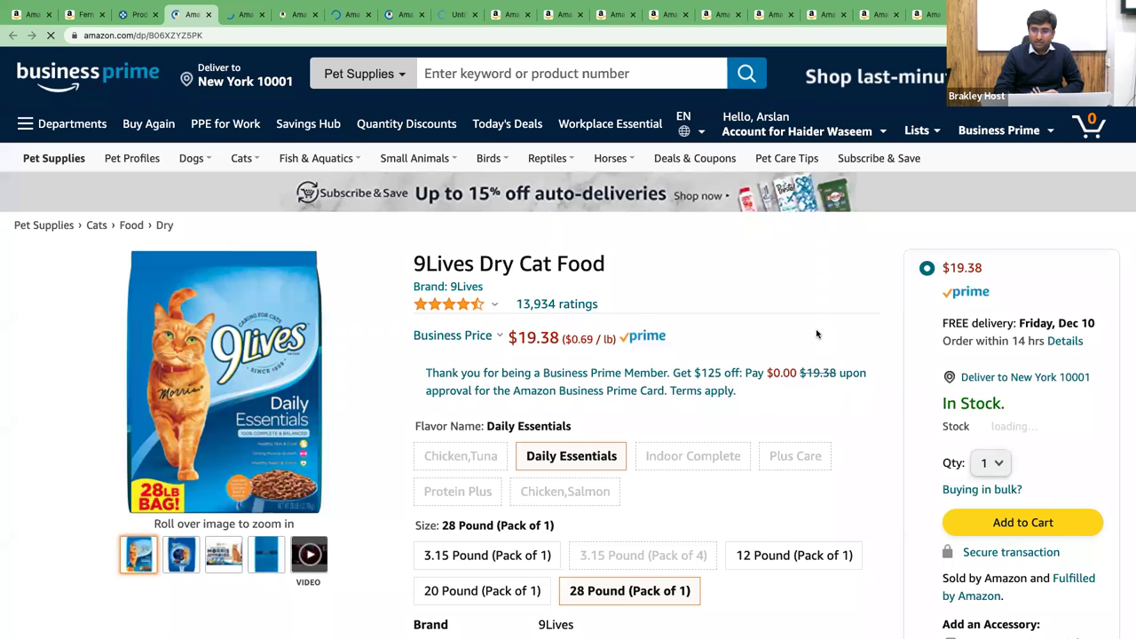
pyautogui.scroll(-2, 817, 334)
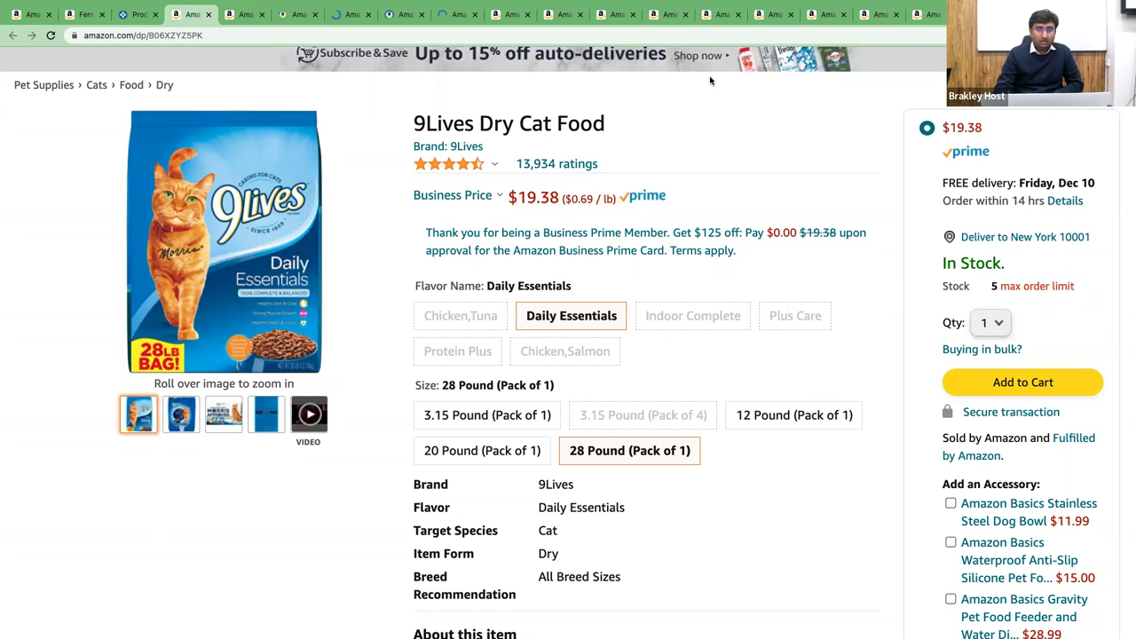
pyautogui.click(695, 36)
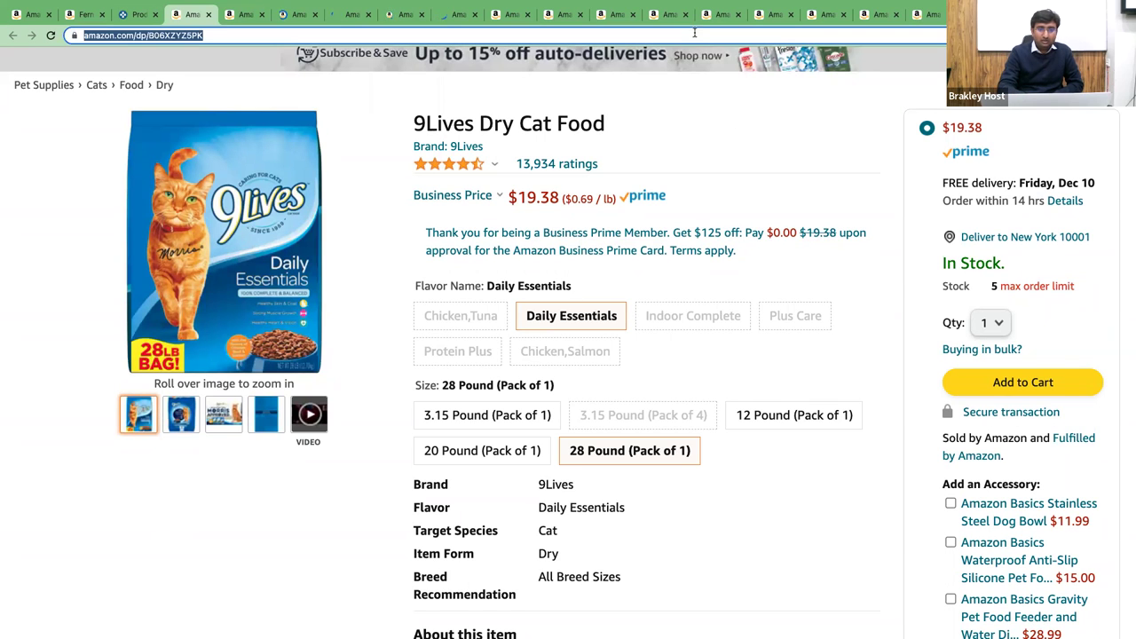
pyautogui.hotkey('ctrl', 'Left')
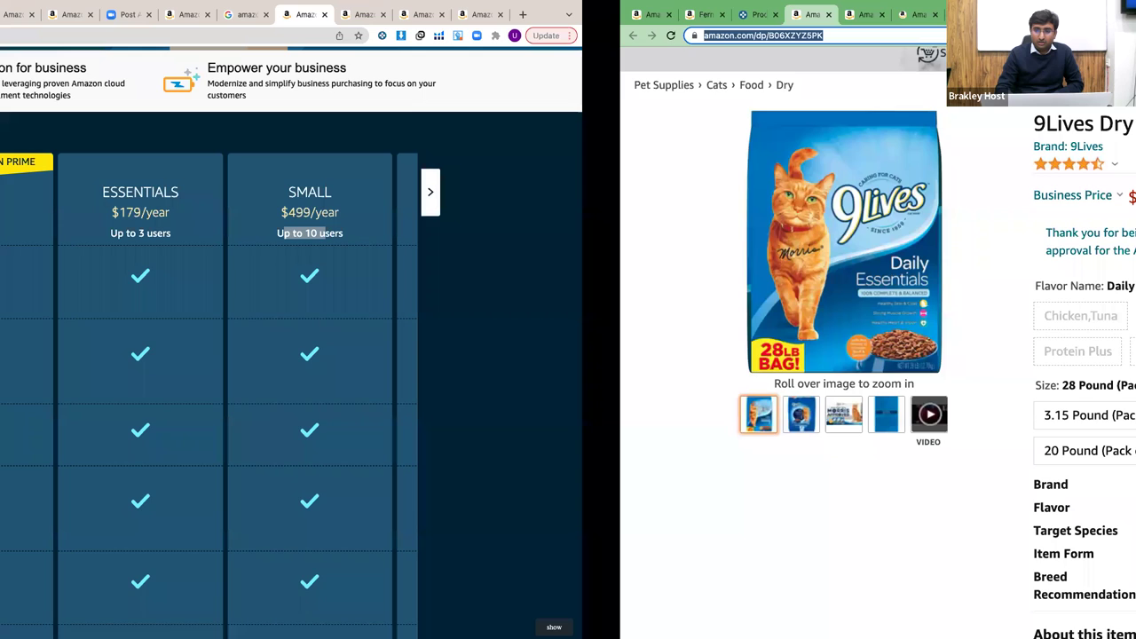
pyautogui.hotkey('ctrl', 't')
pyautogui.write('https://www.amazon.com/dp/B06XYZ5PK')
pyautogui.press('Return')
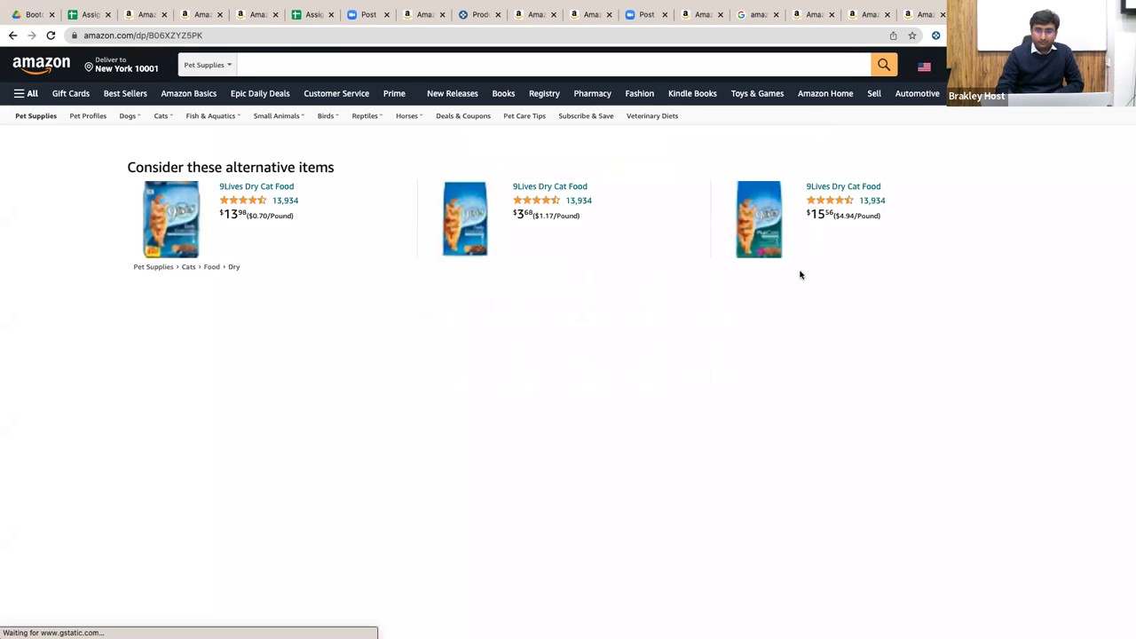
# - Check who ships and sells the 9Lives cat food for a regular shopper and open its list of new offers
pyautogui.scroll(-2, 976, 453)
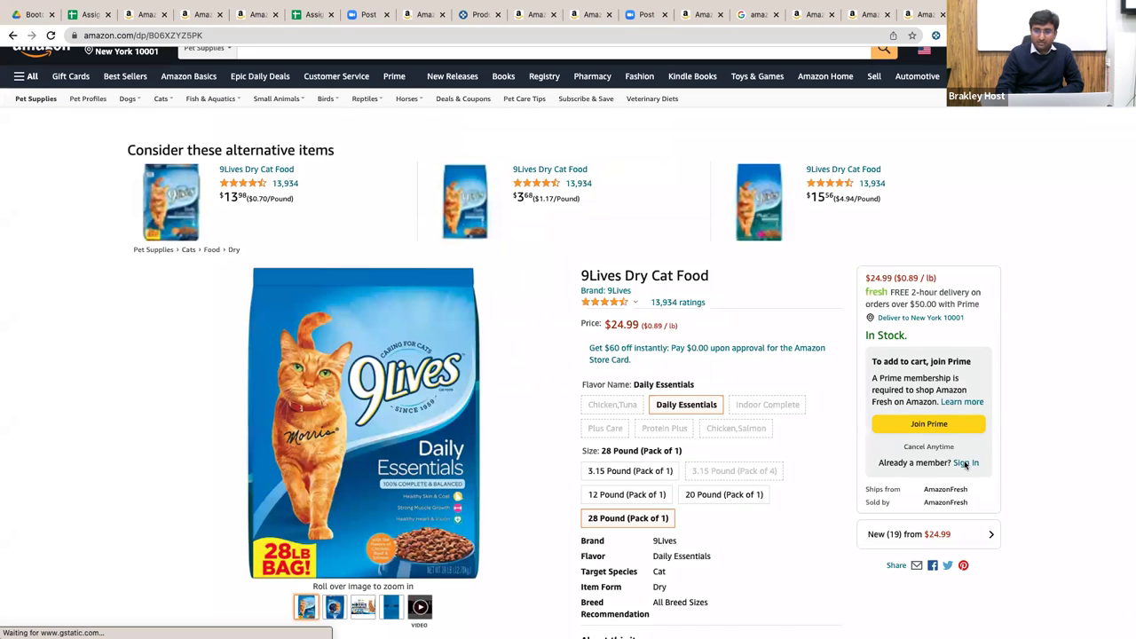
pyautogui.scroll(-1, 963, 459)
pyautogui.moveTo(921, 444); pyautogui.dragTo(867, 439)
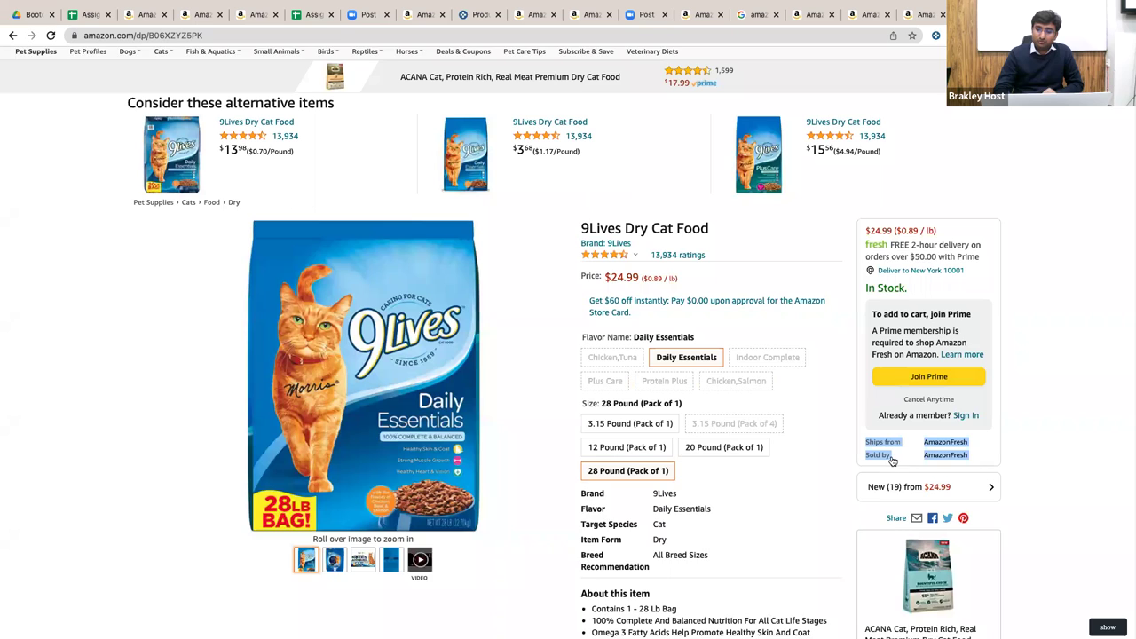
pyautogui.scroll(-1, 892, 460)
pyautogui.click(892, 460)
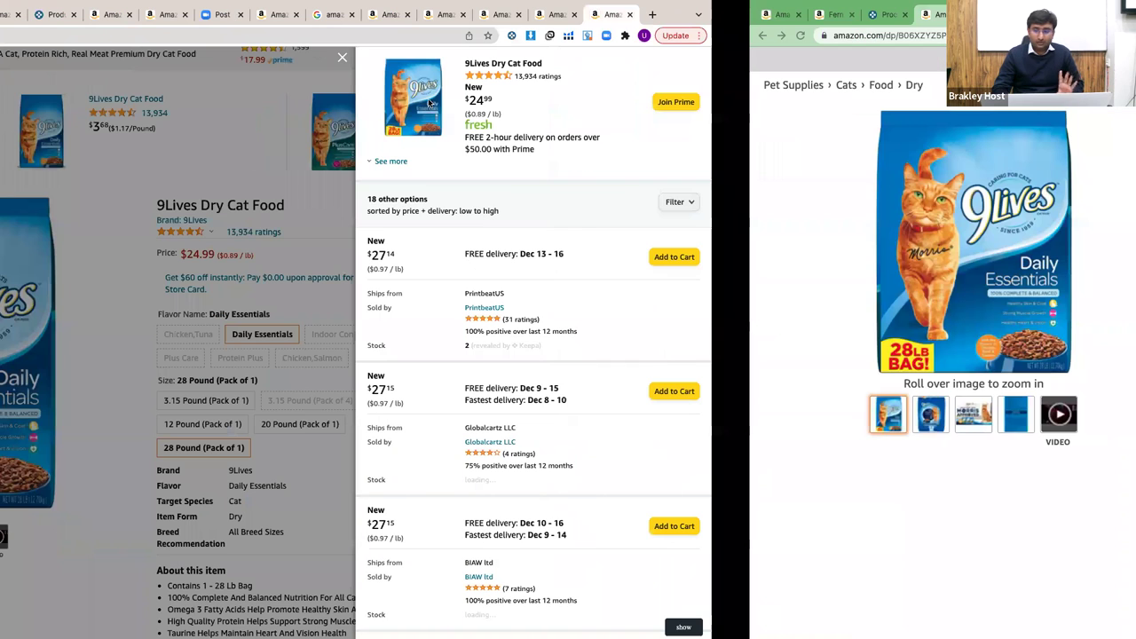
# - Return to the Amazon Business window and view the Meow Mix Tender Centers Dry Cat Food listing
pyautogui.click(1120, 32)
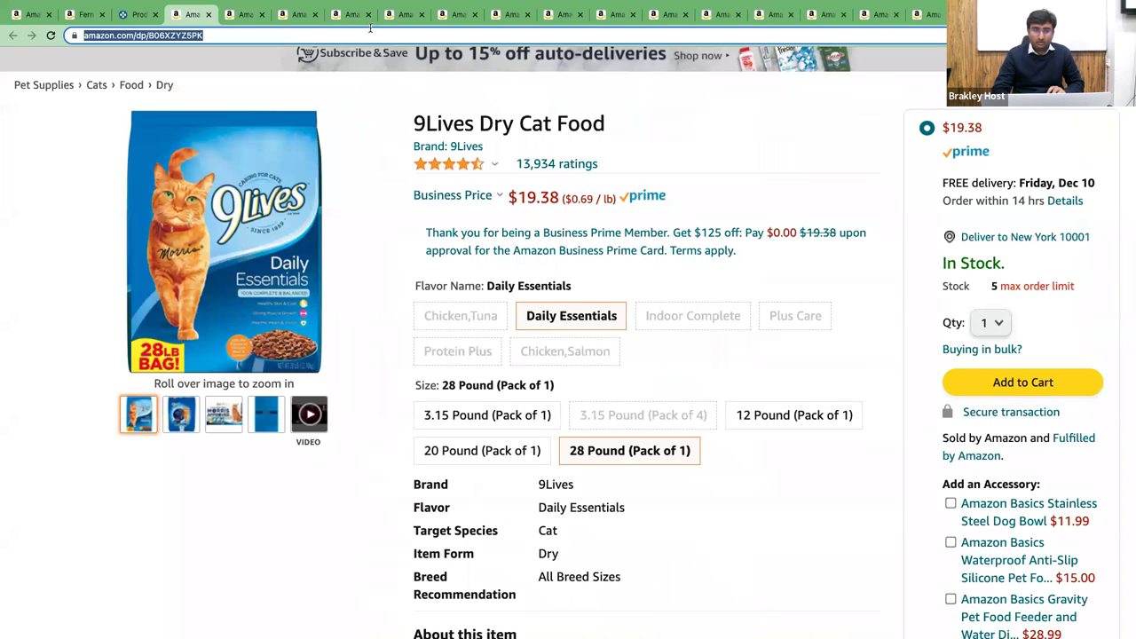
pyautogui.hotkey('ctrl', 'Tab')
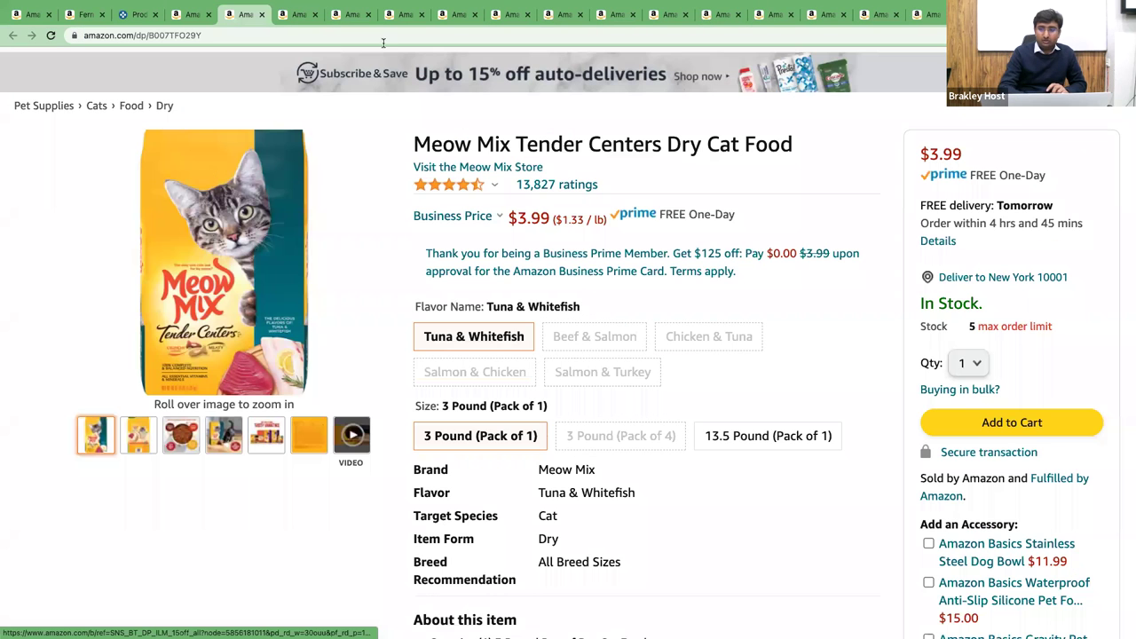
# - Check who sells and fulfils the Meow Mix Tender Centers cat food and copy the address of its business listing
pyautogui.hotkey('ctrl', 'l')
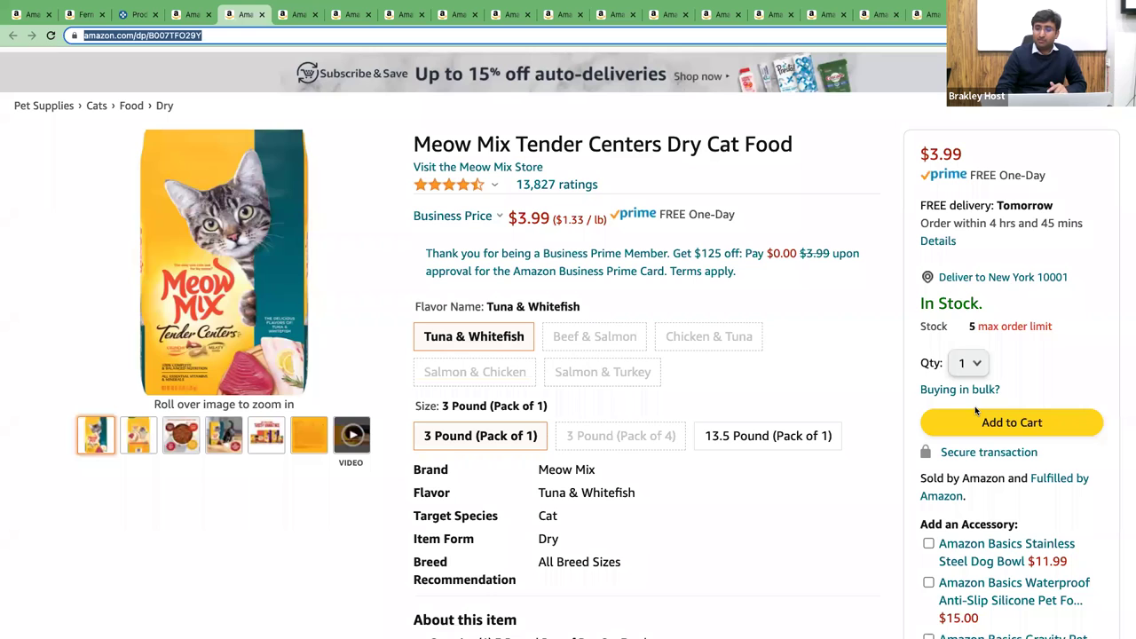
pyautogui.scroll(-1, 975, 410)
pyautogui.moveTo(987, 493); pyautogui.dragTo(913, 461)
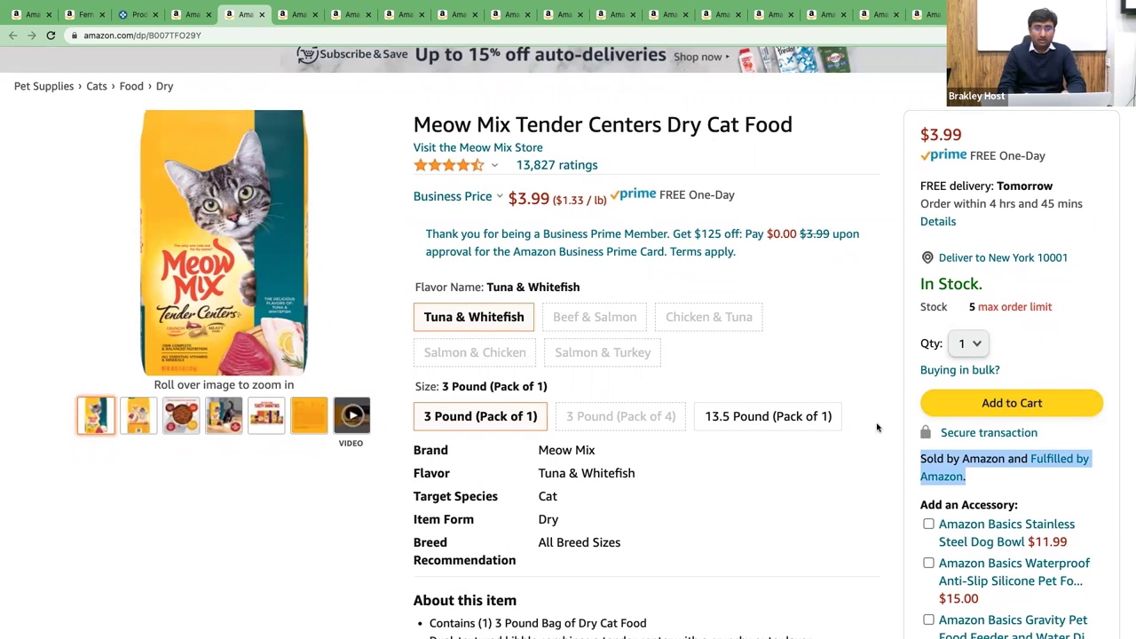
pyautogui.click(552, 33)
pyautogui.hotkey('ctrl', 'c')
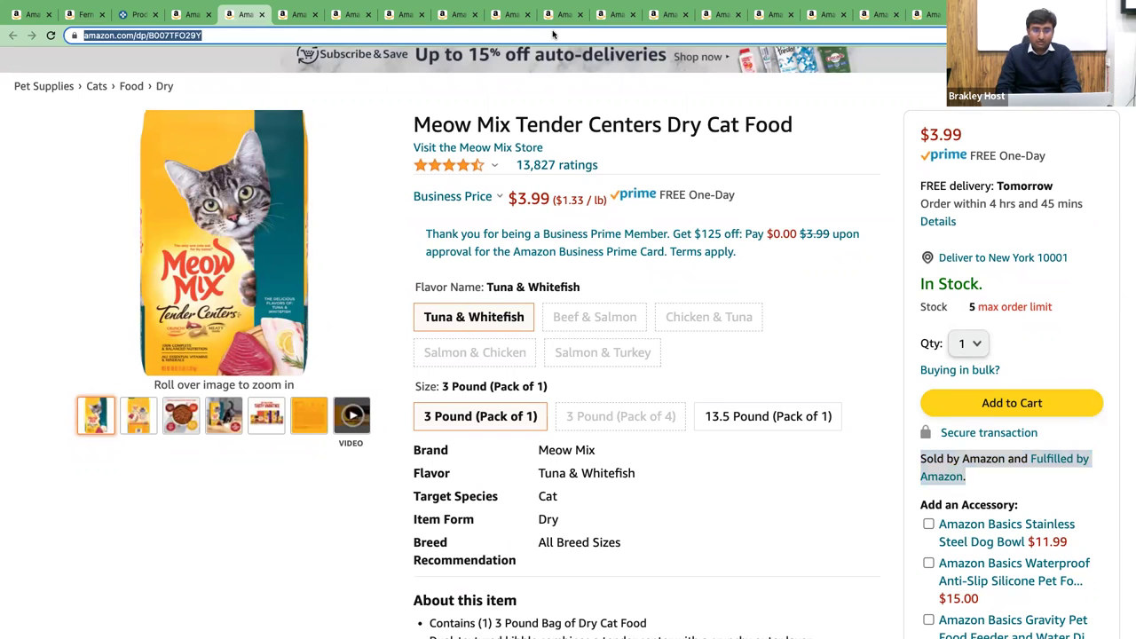
# - Open the Meow Mix listing in the other browser window and compare all its buying options with the business offer
pyautogui.hotkey('ctrl', 'Left')
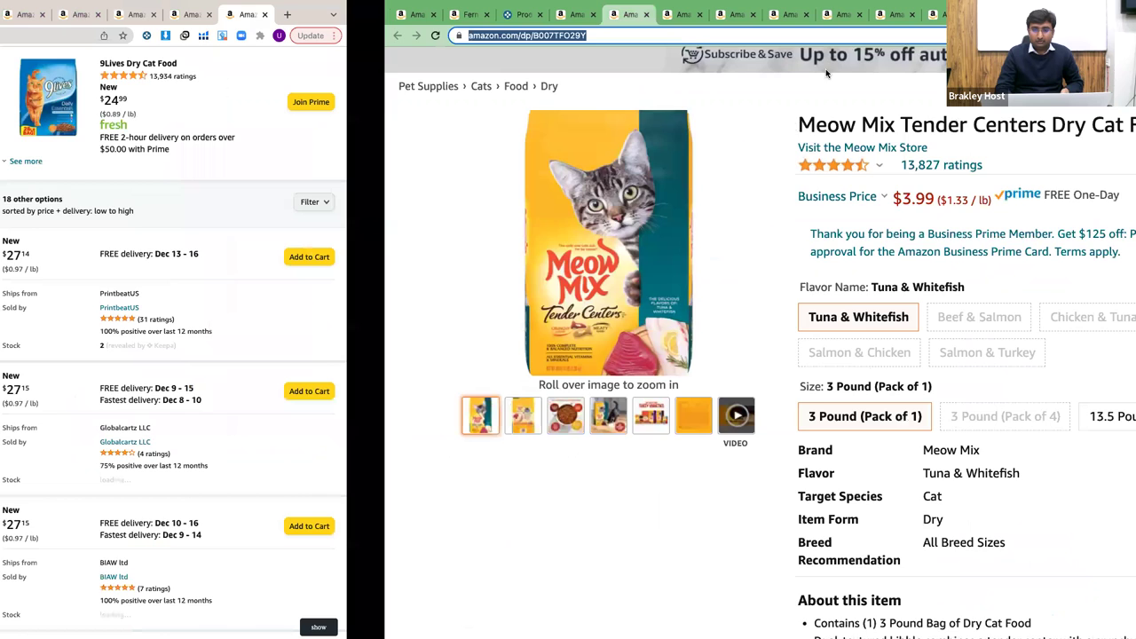
pyautogui.press('super+r')
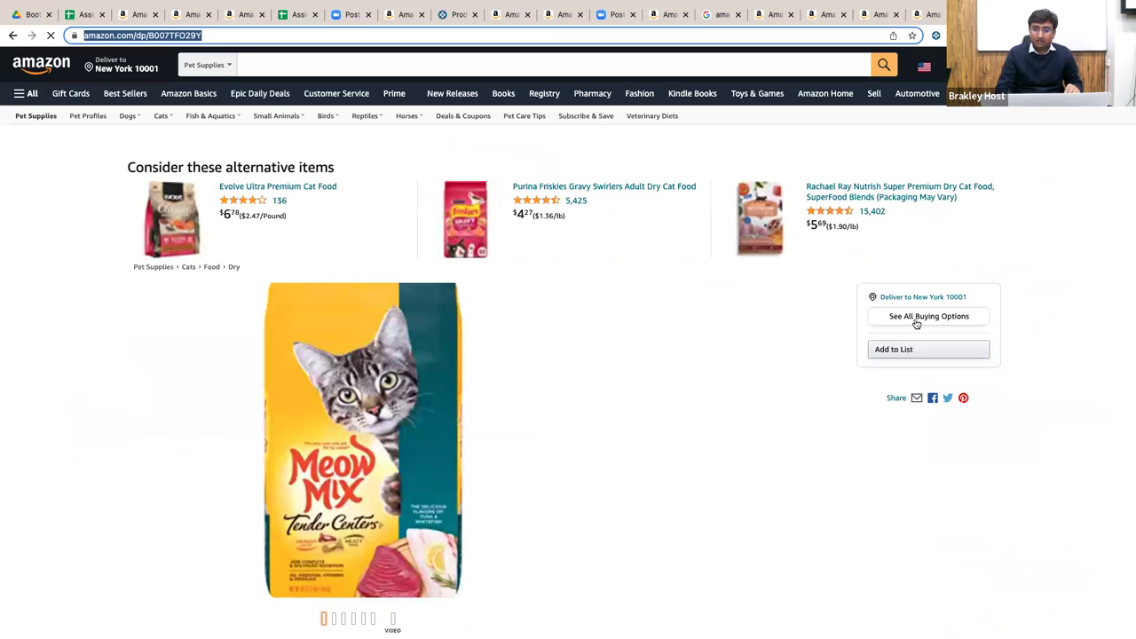
pyautogui.click(916, 324)
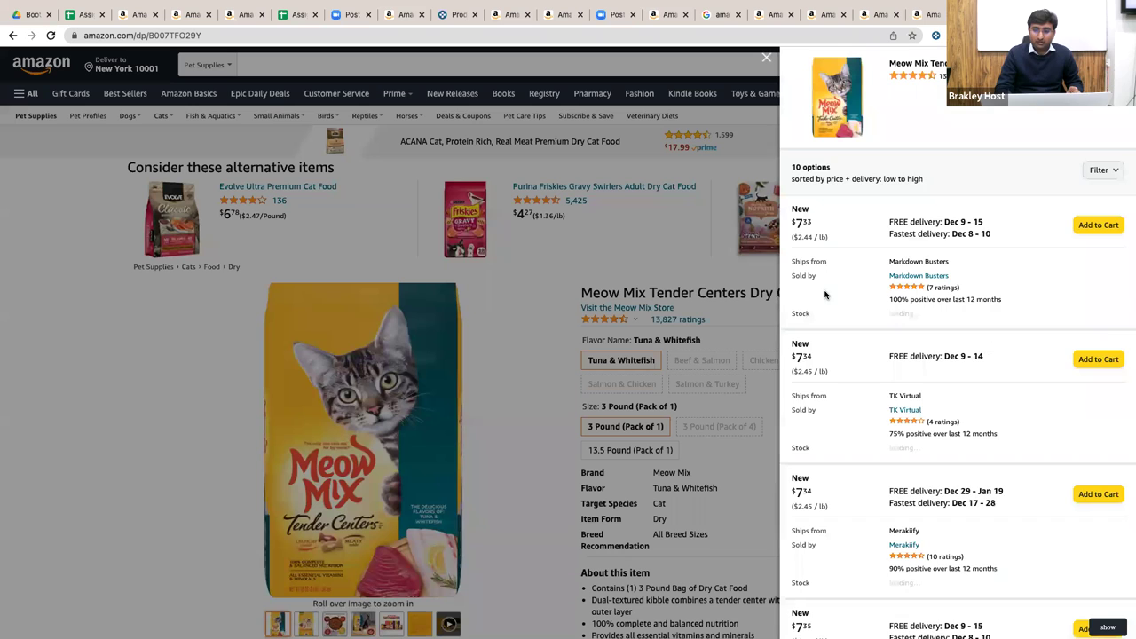
pyautogui.hotkey('ctrl', 'Right')
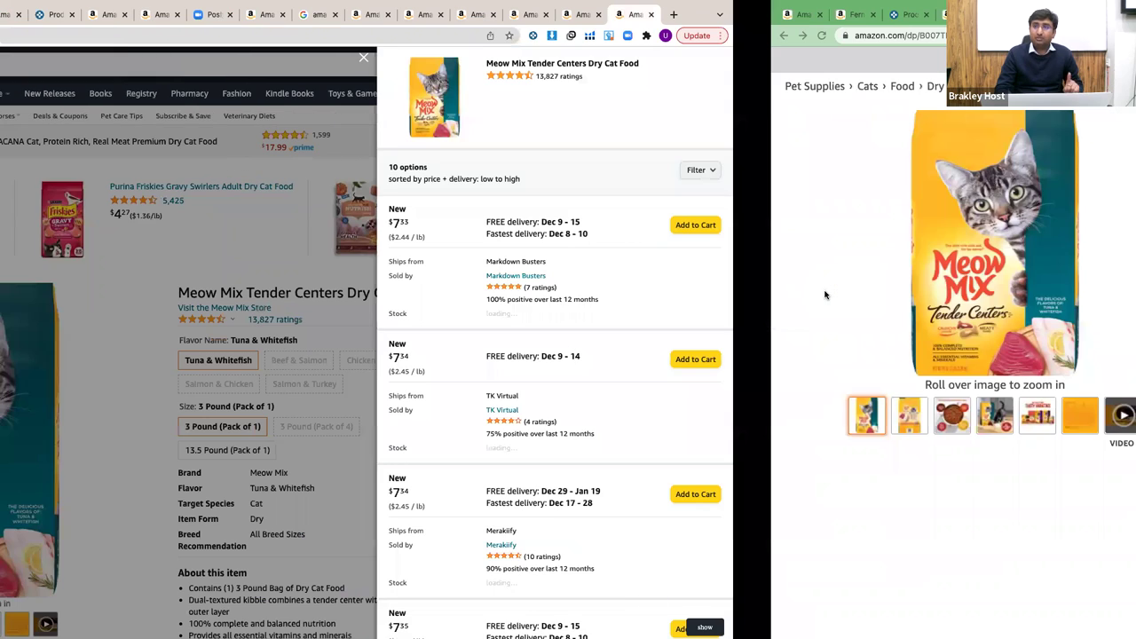
pyautogui.hotkey('ctrl', 'Left')
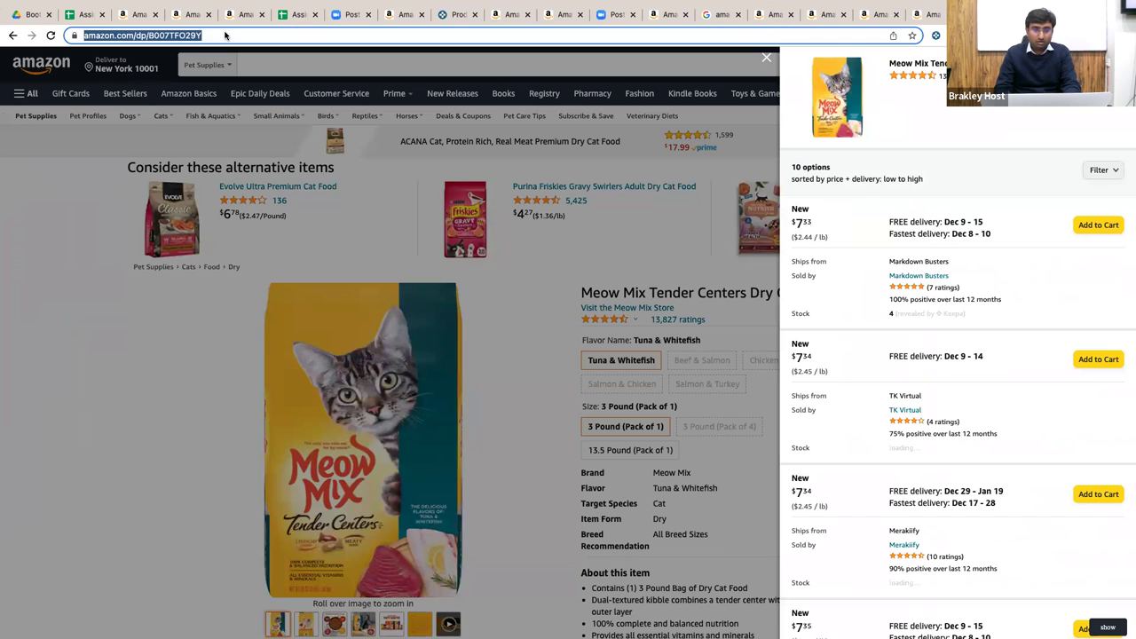
# - Switch to the Assignment Batch 9 spreadsheet and add a new blank sheet after Brands > Products 25 NOV (UK)
pyautogui.click(300, 14)
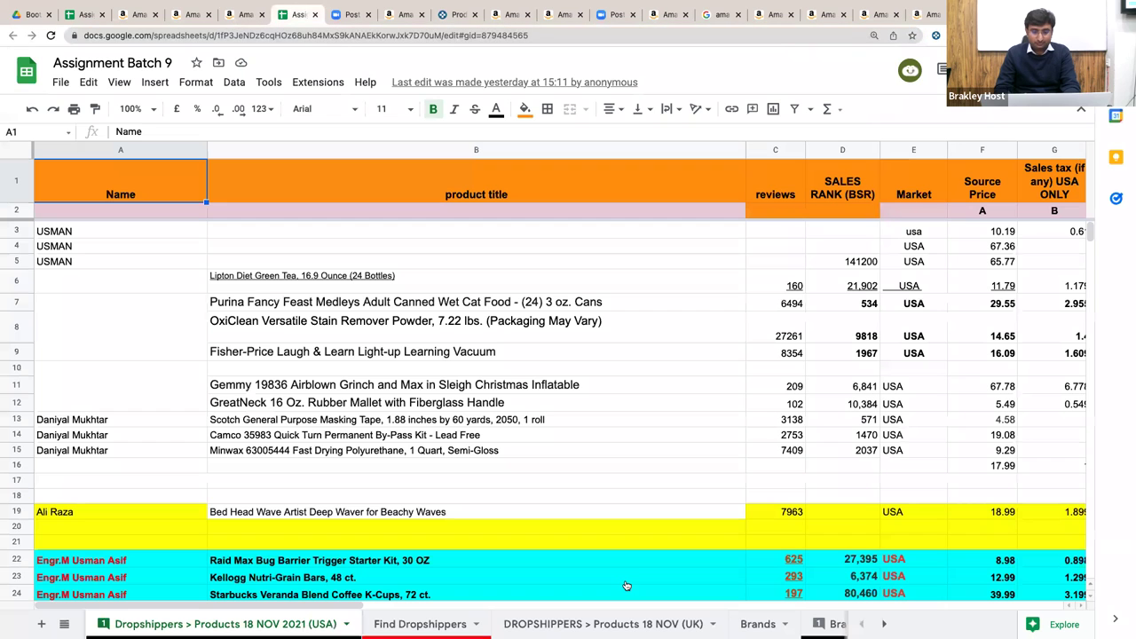
pyautogui.click(608, 624)
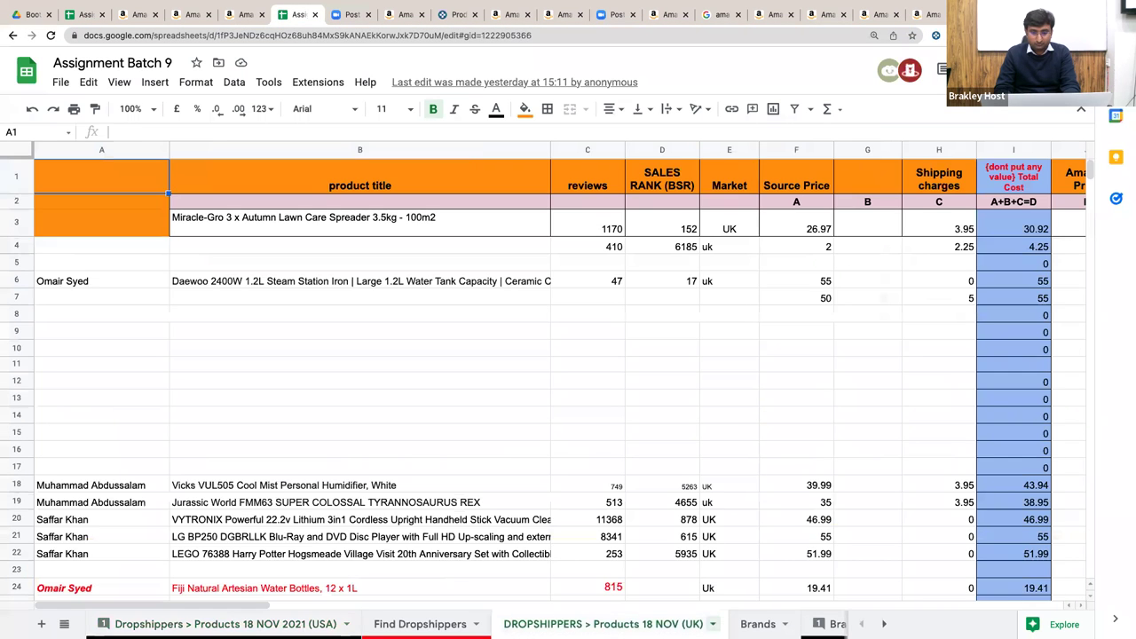
pyautogui.click(792, 624)
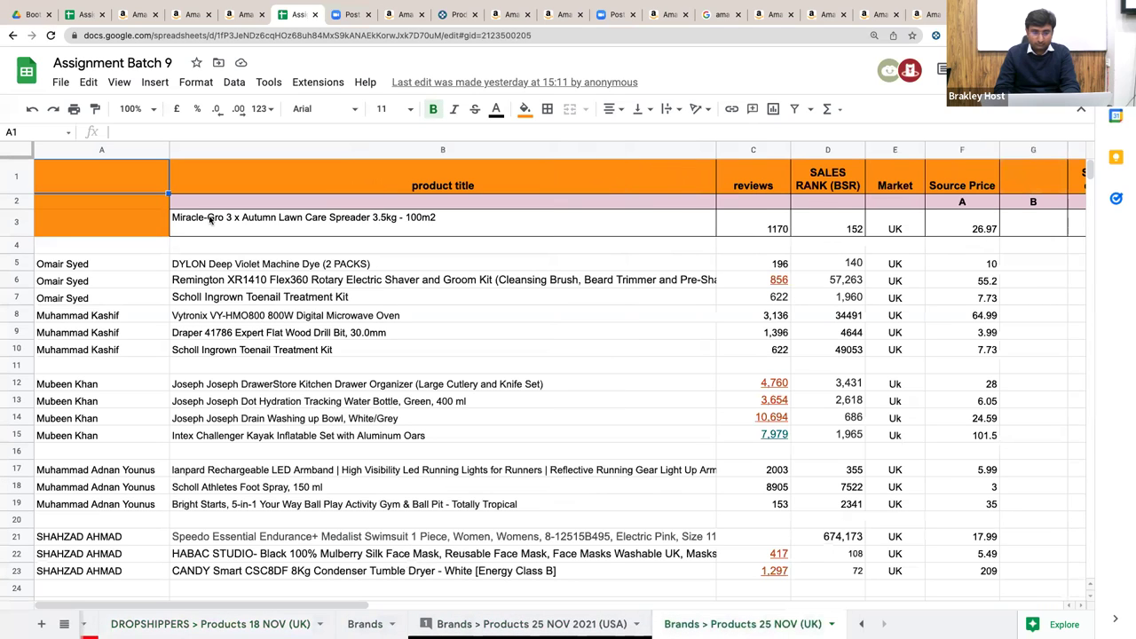
pyautogui.hotkey('shift', 'F11')
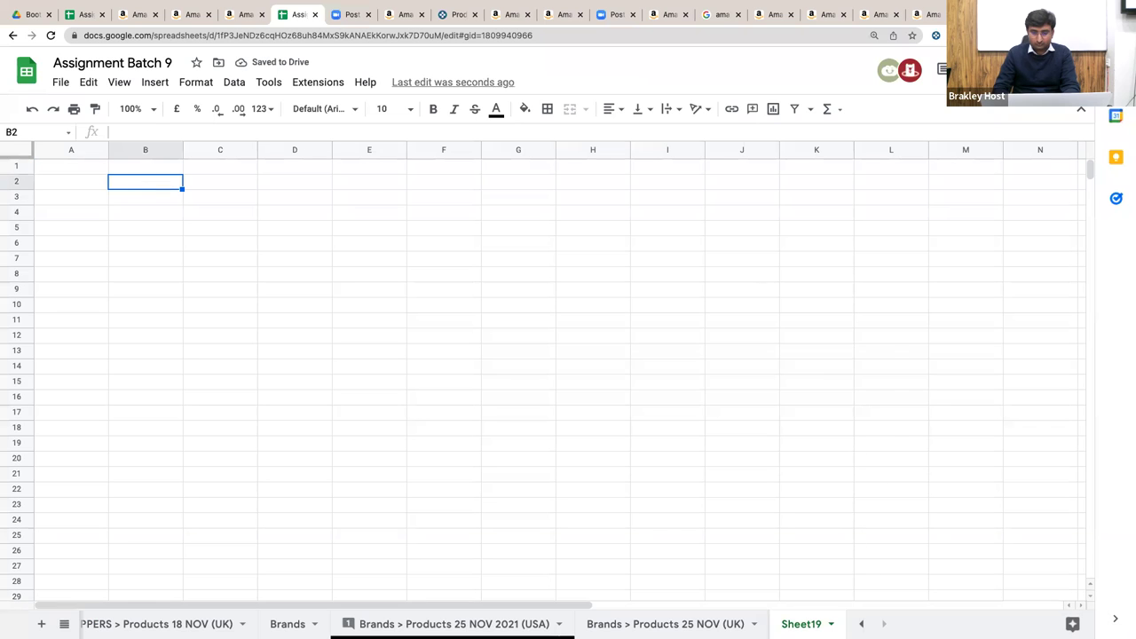
# - Rename the new sheet as AMZ TO AMZ (USA)
pyautogui.click(832, 620)
pyautogui.click(819, 438)
pyautogui.write('AMZ')
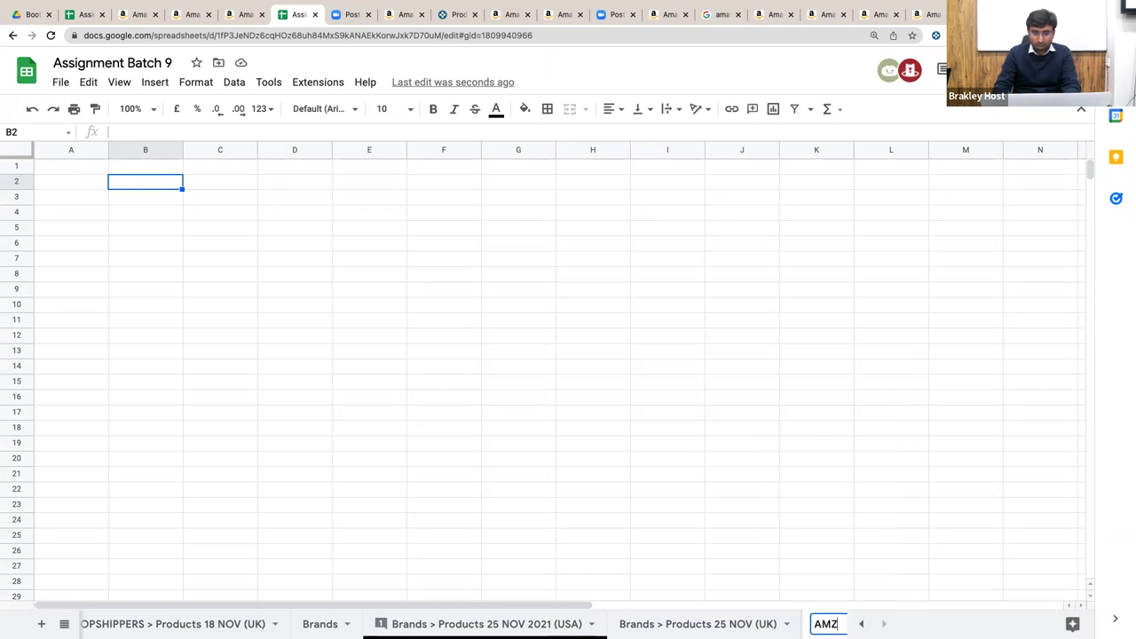
pyautogui.write(' TO AMZ')
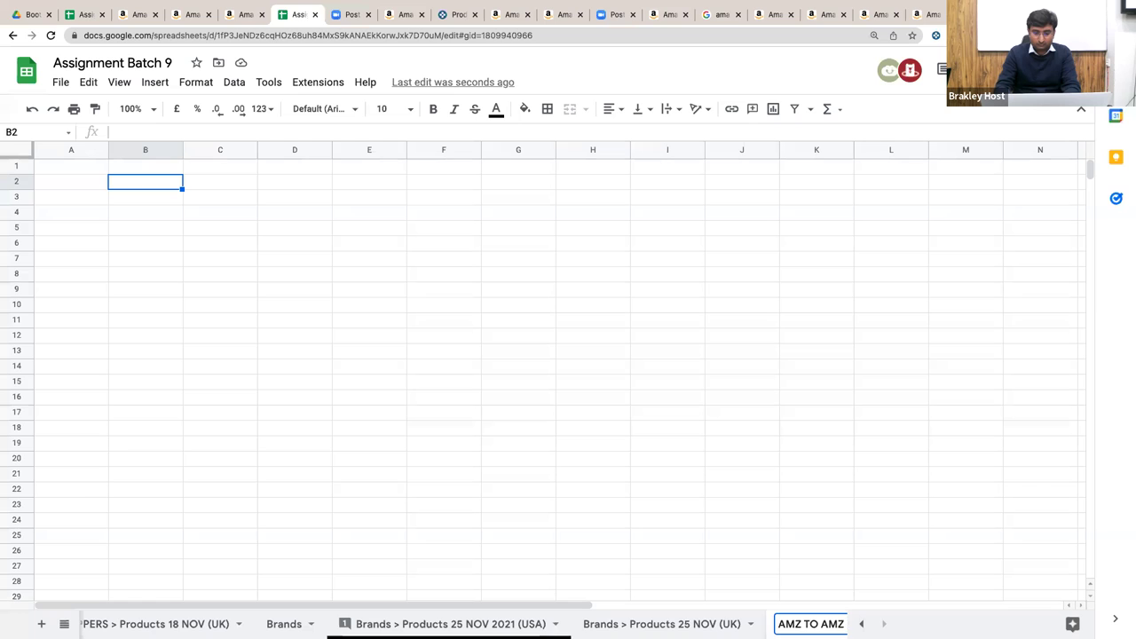
pyautogui.write(' (USA)')
pyautogui.press('Return')
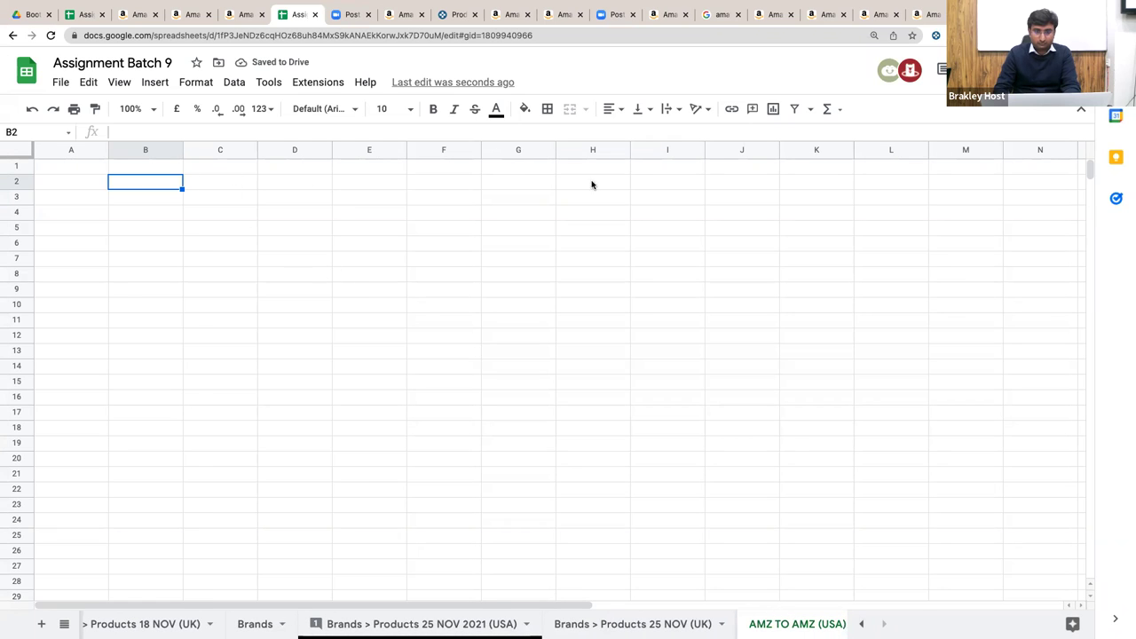
# - Paste the Meow Mix listing's link into cell G2 of the AMZ TO AMZ (USA) sheet
pyautogui.click(510, 182)
pyautogui.hotkey('ctrl', 'v')
pyautogui.press('Down')
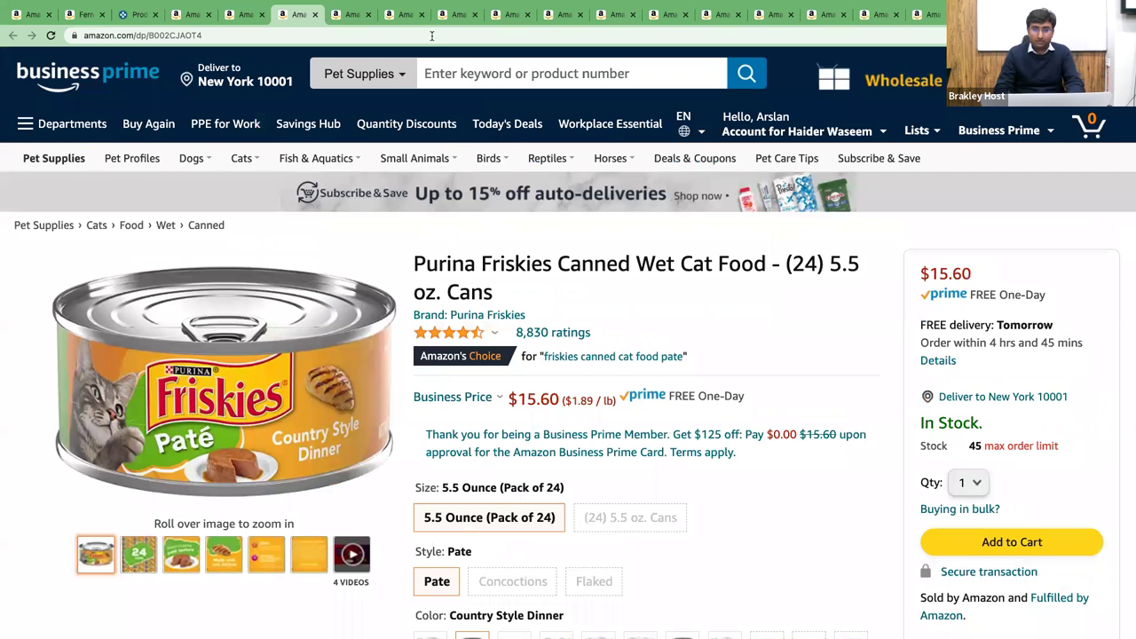
# - View the Purina Friskies Canned Wet Cat Food listing in Amazon Business and copy its address for the other browser window
pyautogui.scroll(-2, 439, 53)
pyautogui.click(431, 35)
pyautogui.hotkey('ctrl', 'c')
pyautogui.hotkey('ctrl', 'Left')
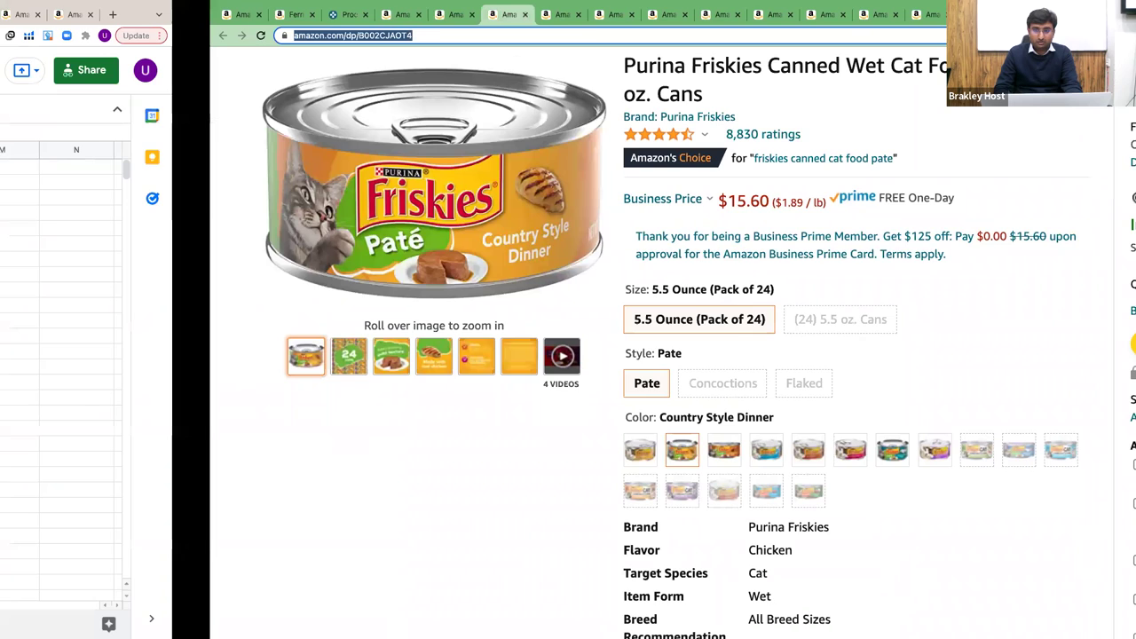
# - Open the Purina Friskies listing in a new tab for a regular shopper and show all its buying options
pyautogui.hotkey('ctrl', 't')
pyautogui.hotkey('ctrl', 'v')
pyautogui.press('Return')
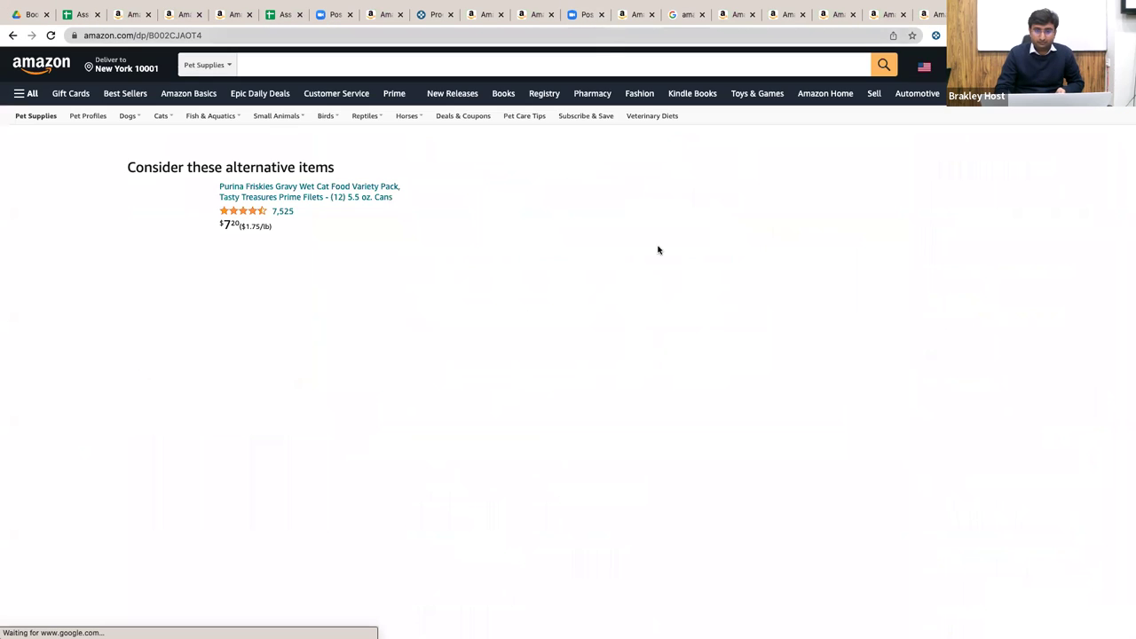
pyautogui.scroll(-1, 964, 242)
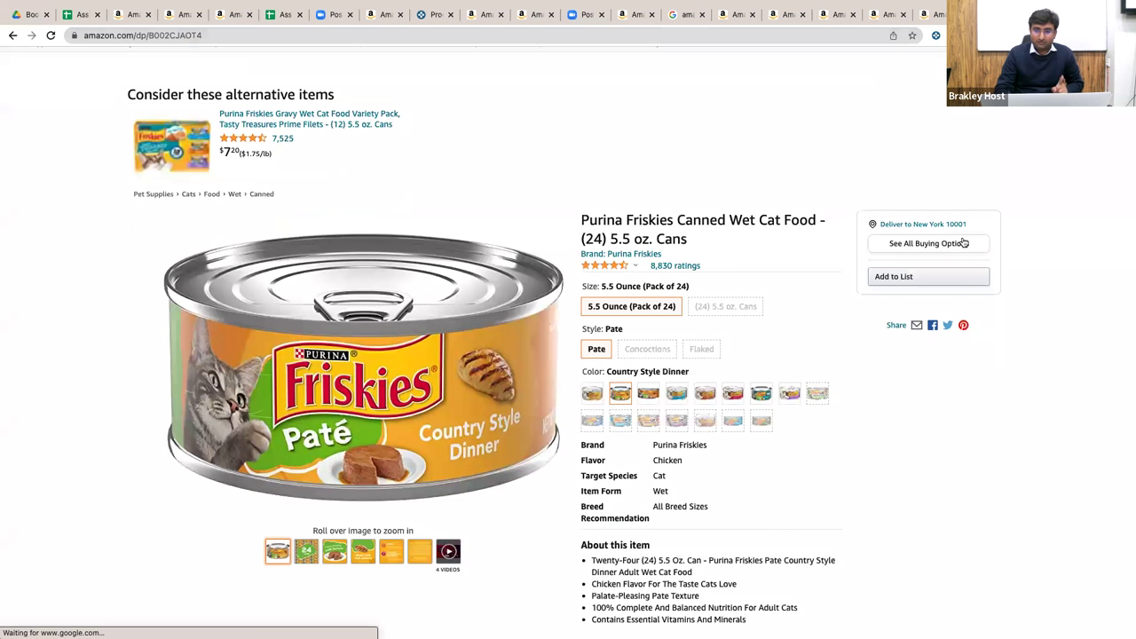
pyautogui.click(964, 241)
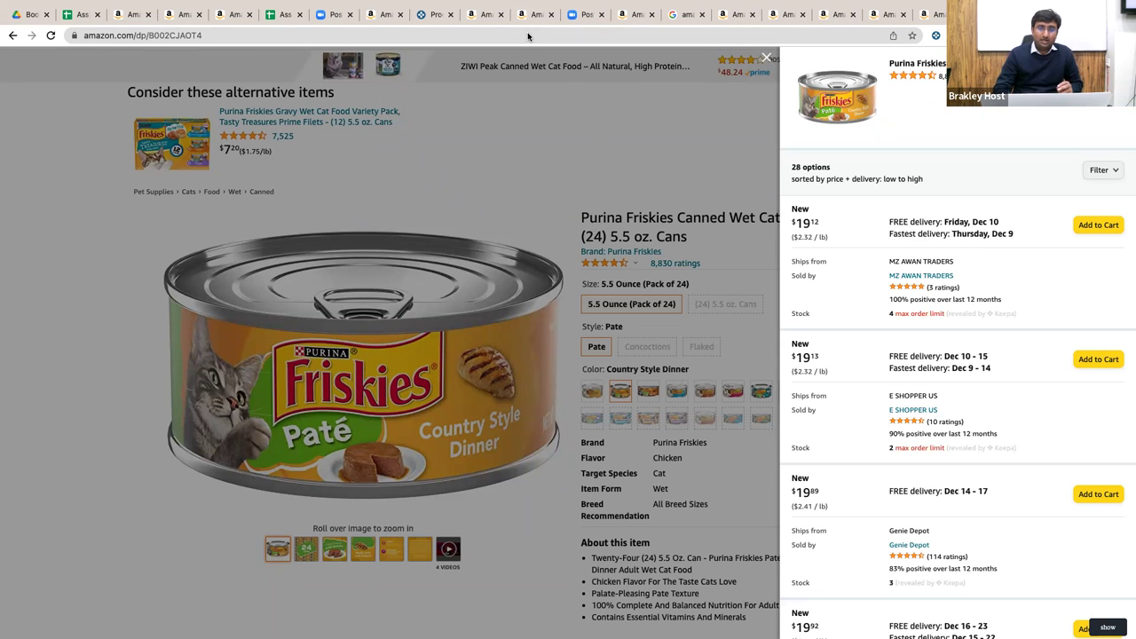
# - Copy the Purina Friskies listing's address and paste it into cell G3 of the AMZ TO AMZ (USA) sheet
pyautogui.click(679, 35)
pyautogui.press('super+c')
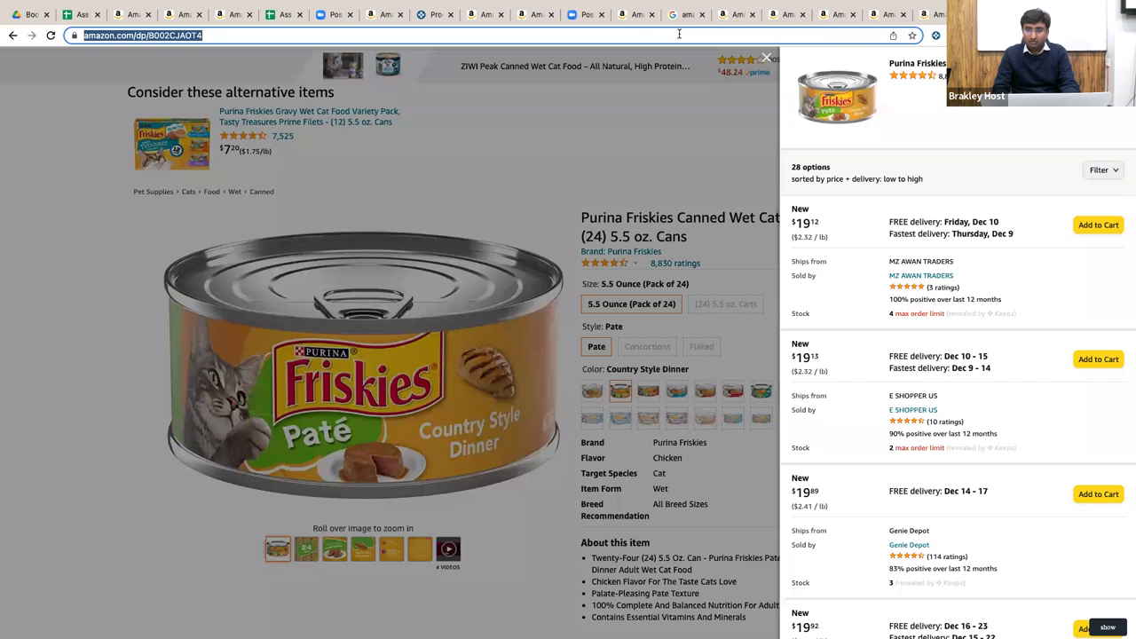
pyautogui.hotkey('ctrl', 'Right')
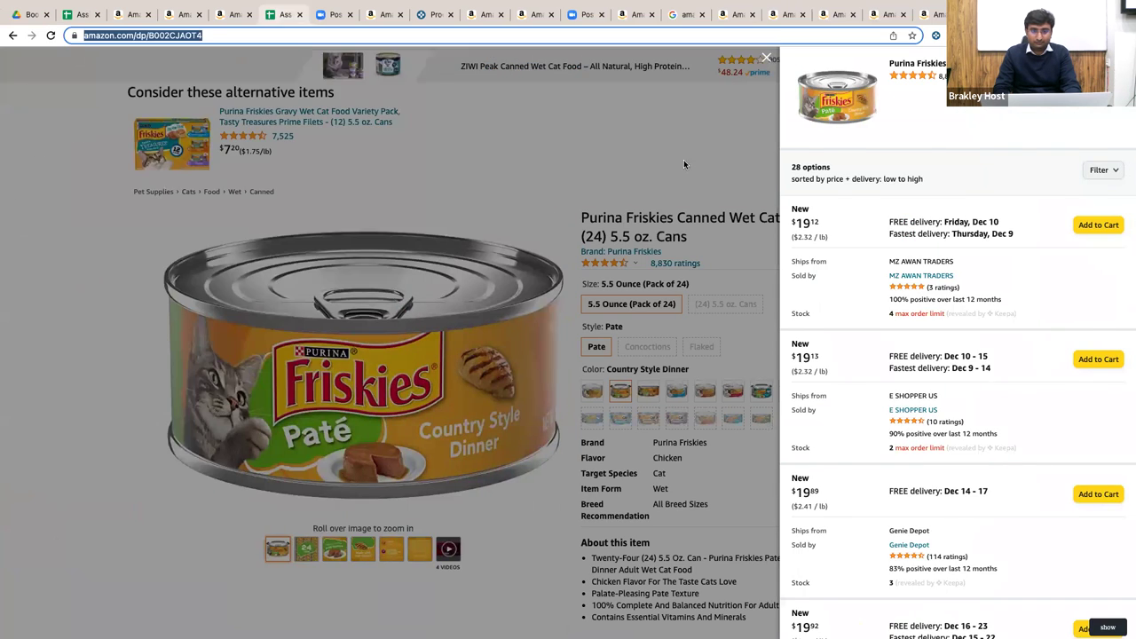
pyautogui.hotkey('ctrl', 'Right')
pyautogui.press('super+v')
pyautogui.click(393, 211)
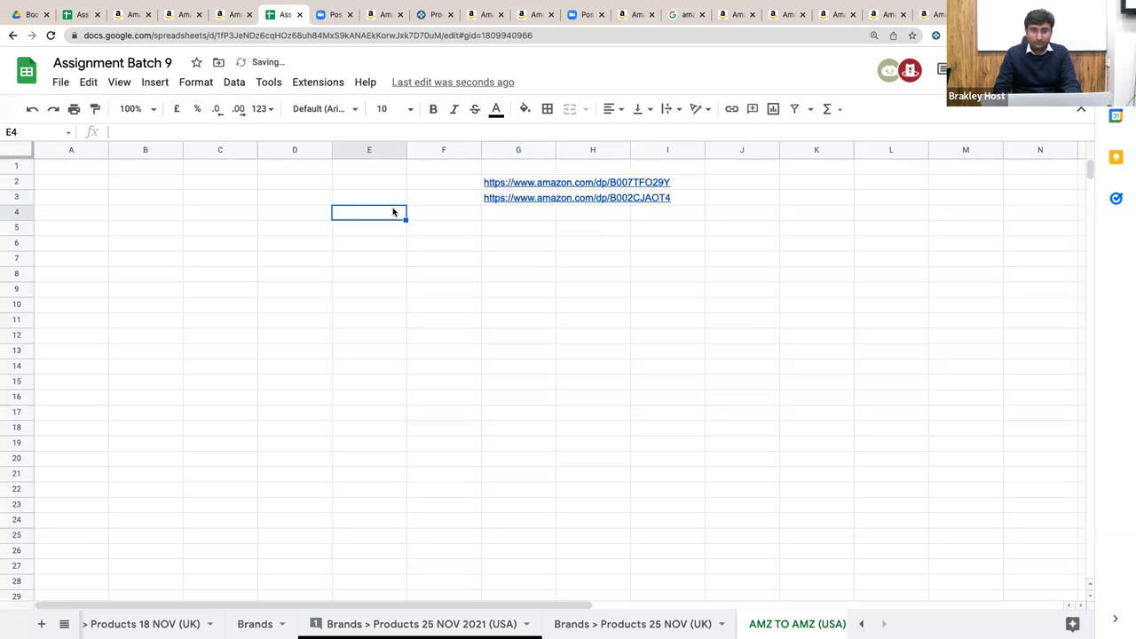
# - Return to the Amazon Business window, view the Rimmel Stay Glossy 6 Hour Lipgloss listing and copy its address
pyautogui.hotkey('ctrl', 'Right')
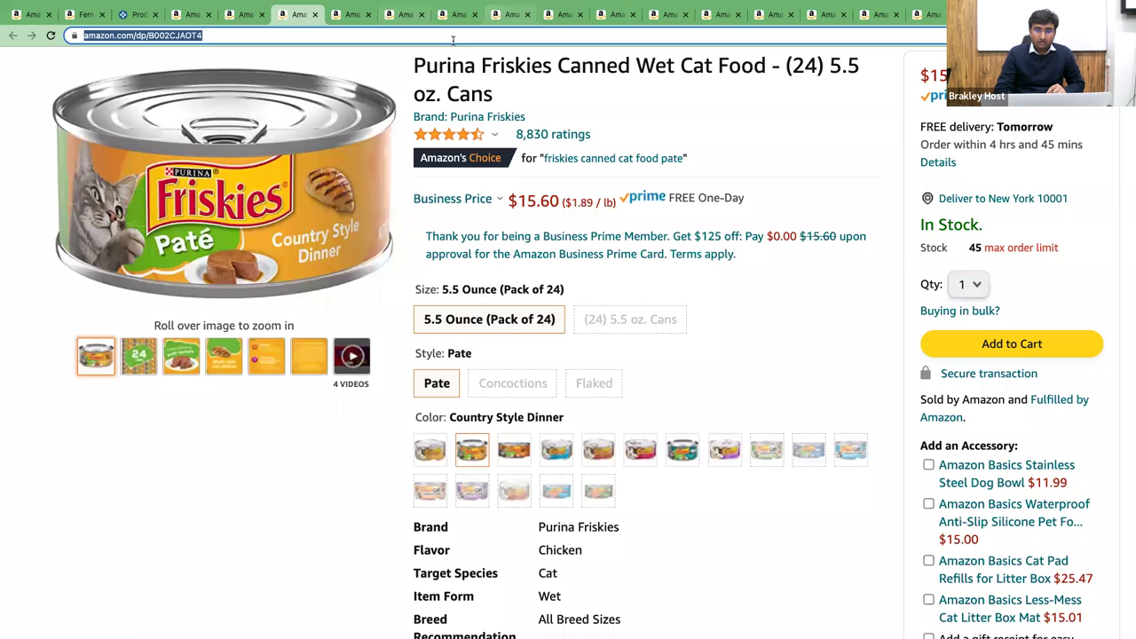
pyautogui.hotkey('ctrl', 'Tab')
pyautogui.scroll(-3, 477, 214)
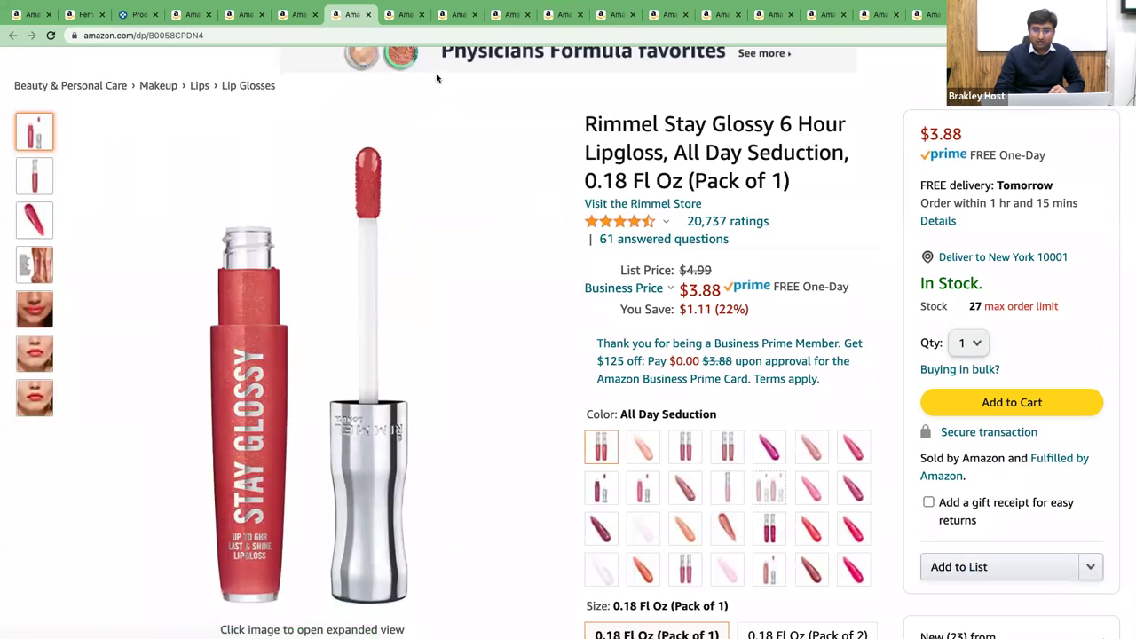
pyautogui.click(423, 35)
pyautogui.press('super+c')
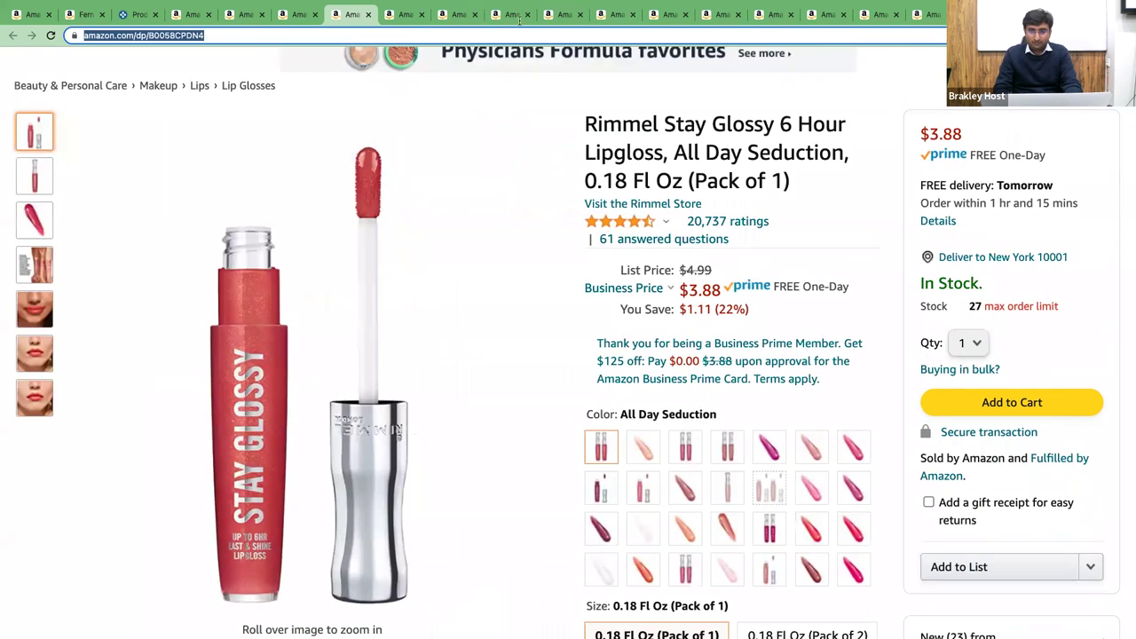
# - Open the Rimmel lipgloss listing in a new tab of the other browser window and show all its buying options
pyautogui.hotkey('ctrl', 'Left')
pyautogui.press('super+t')
pyautogui.press('super+v')
pyautogui.press('Return')
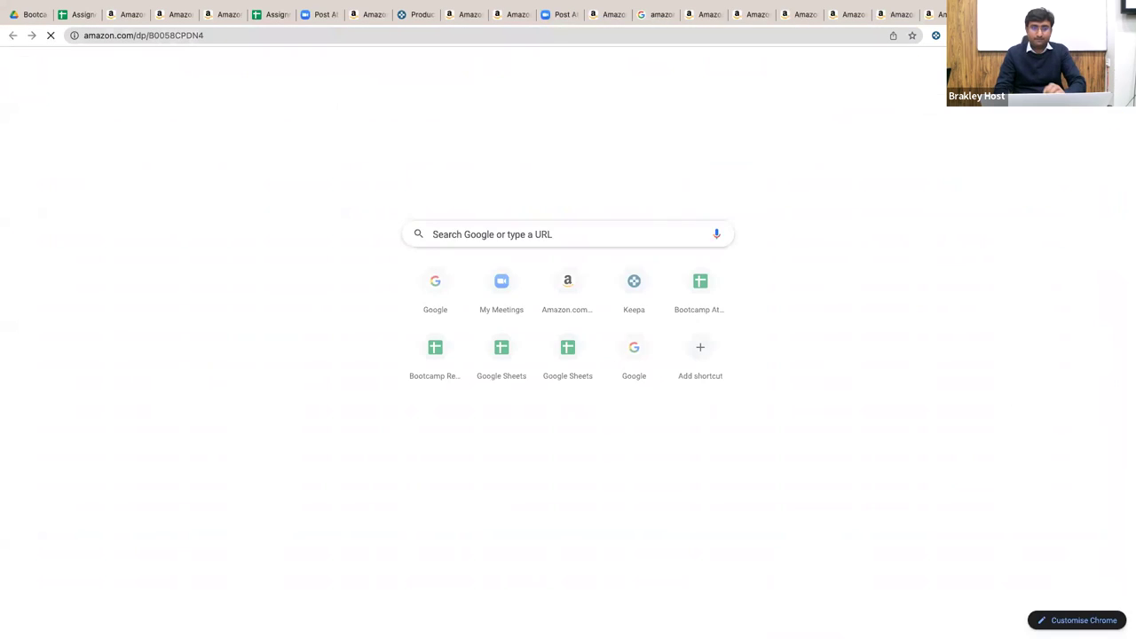
pyautogui.scroll(-1, 928, 284)
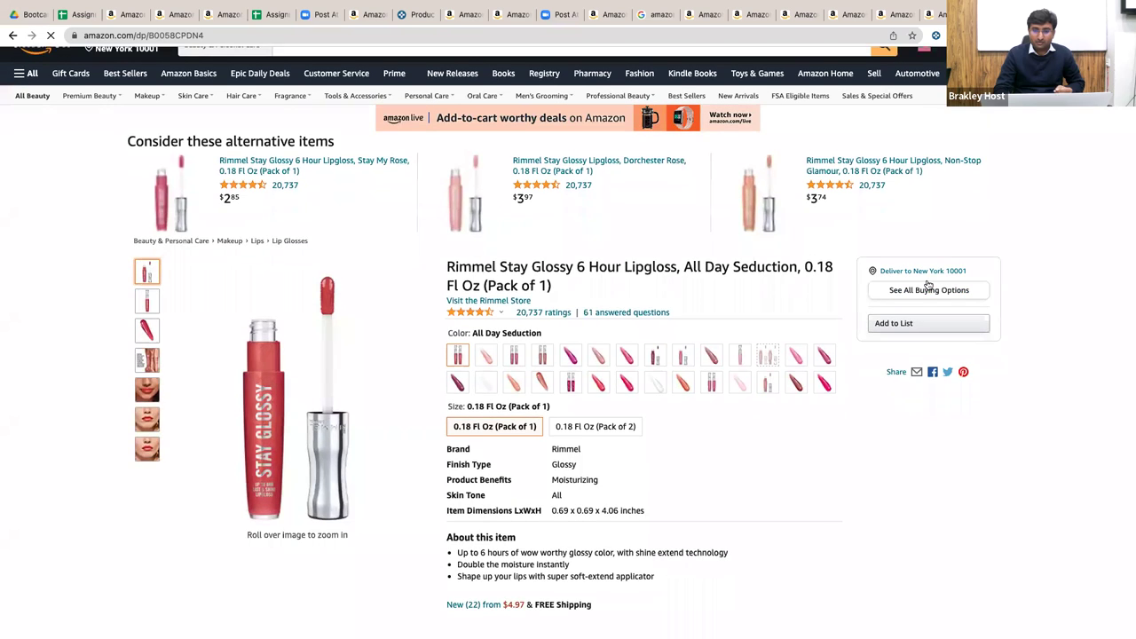
pyautogui.click(927, 284)
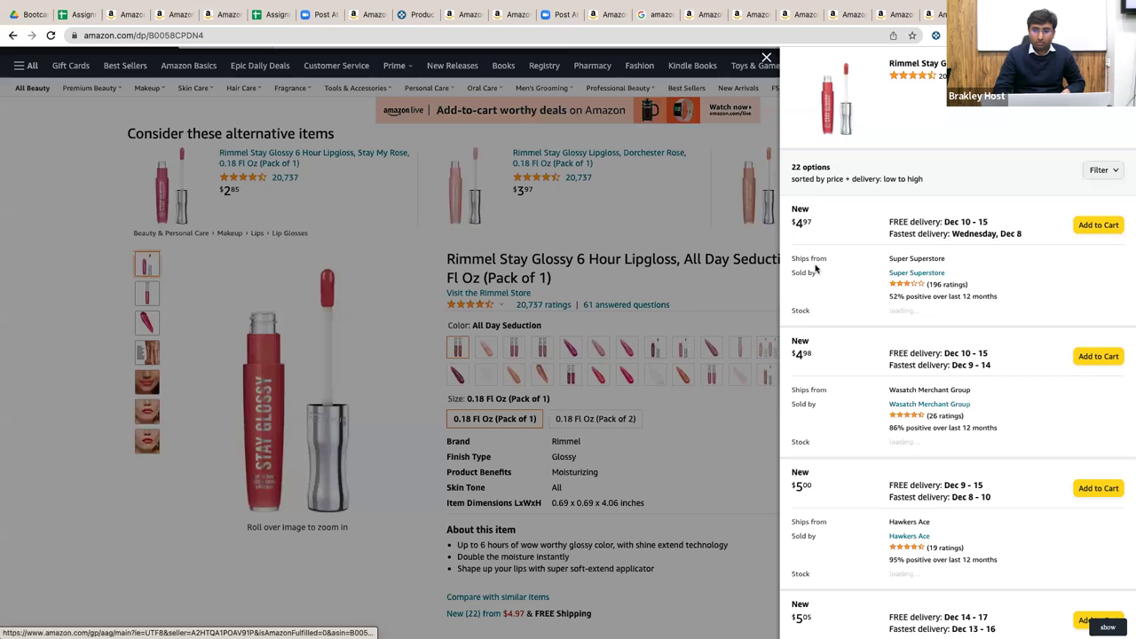
# - Return to the Amazon Business window, view the Purina ONE Indoor Advantage Adult Cat Food listing and copy its address
pyautogui.hotkey('ctrl', 'Right')
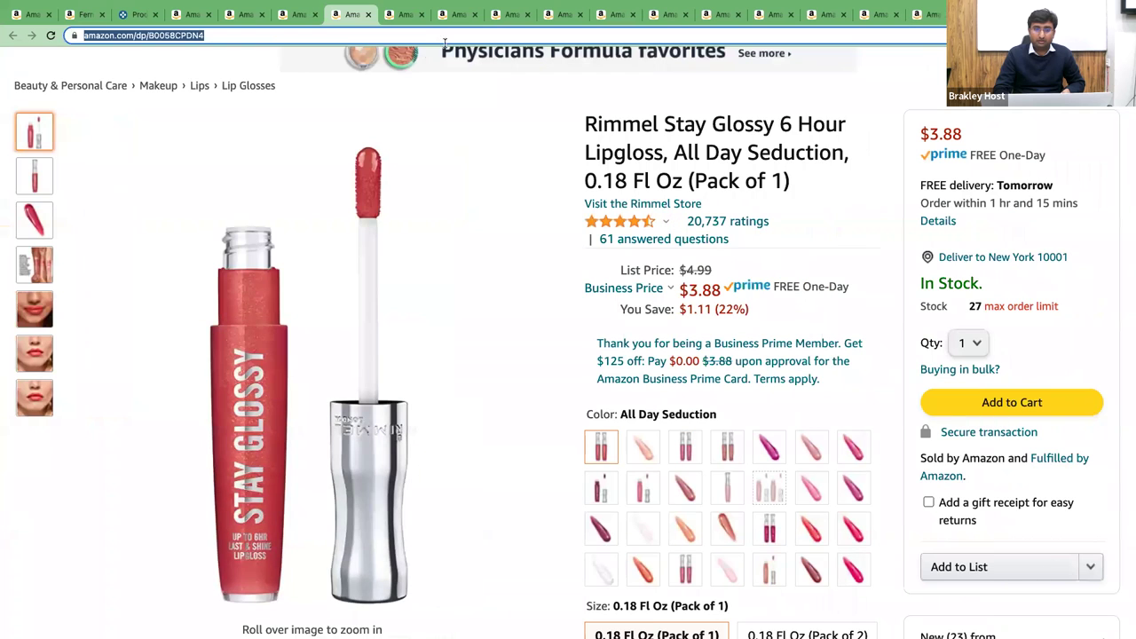
pyautogui.click(404, 16)
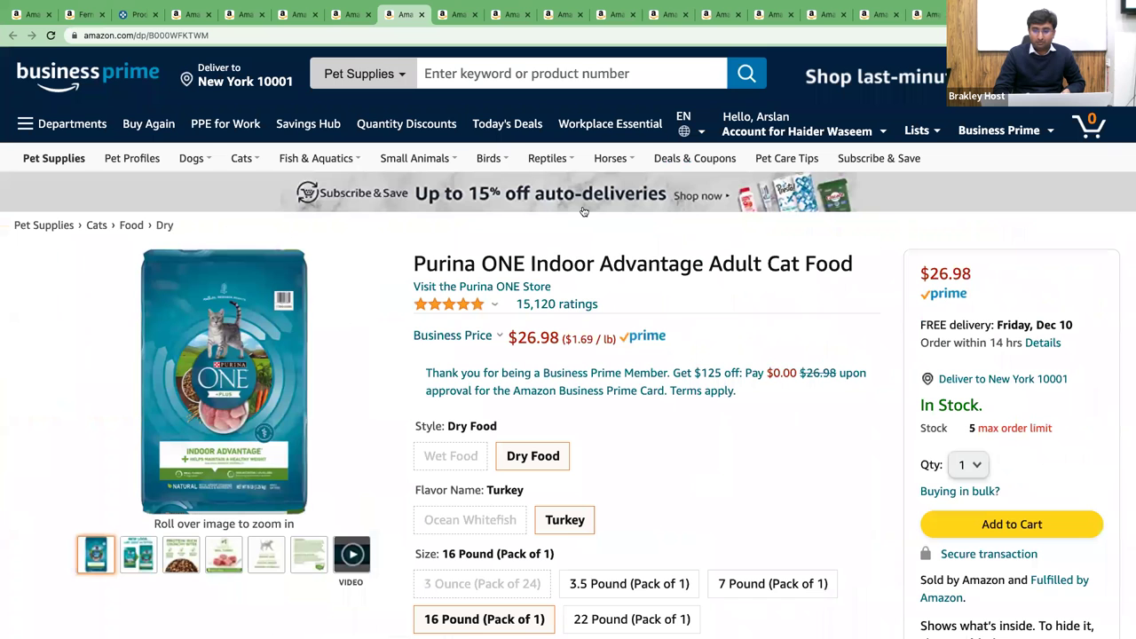
pyautogui.scroll(-3, 488, 73)
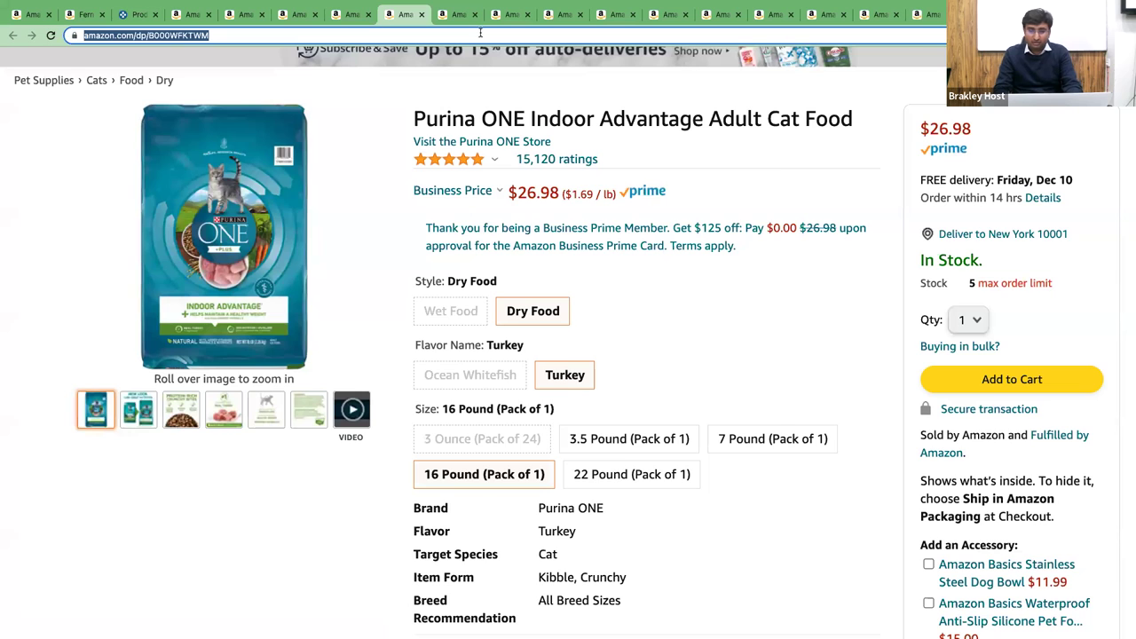
# - Open the Purina ONE Indoor Advantage listing in the other browser window and show all its buying options
pyautogui.hotkey('ctrl', 'Left')
pyautogui.hotkey('ctrl', 'Left')
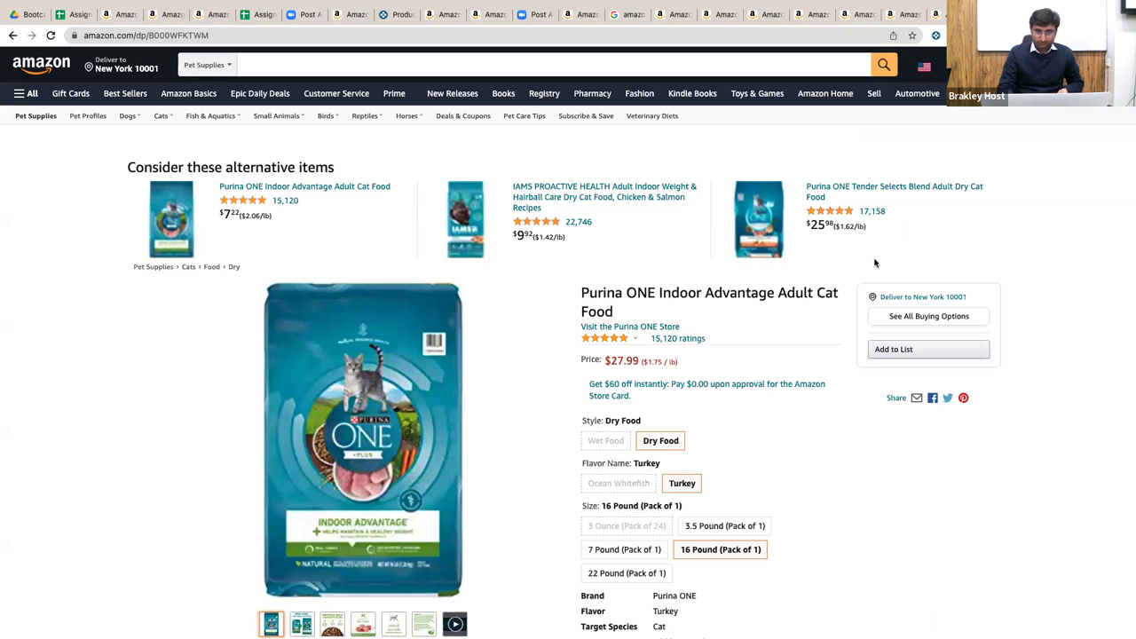
pyautogui.scroll(-1, 896, 264)
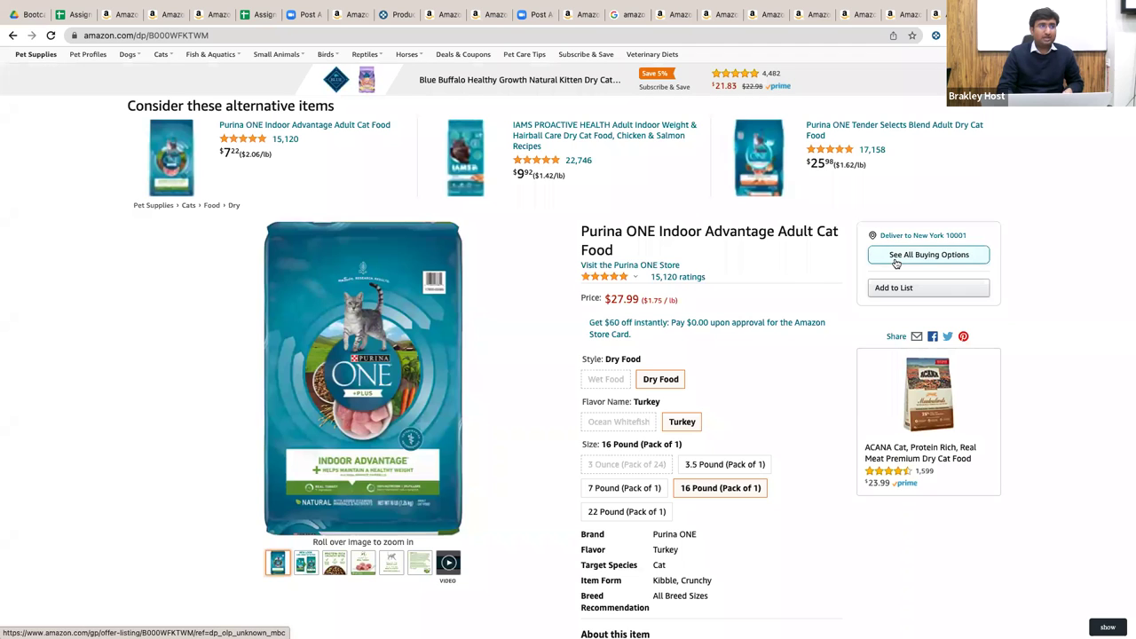
pyautogui.click(894, 262)
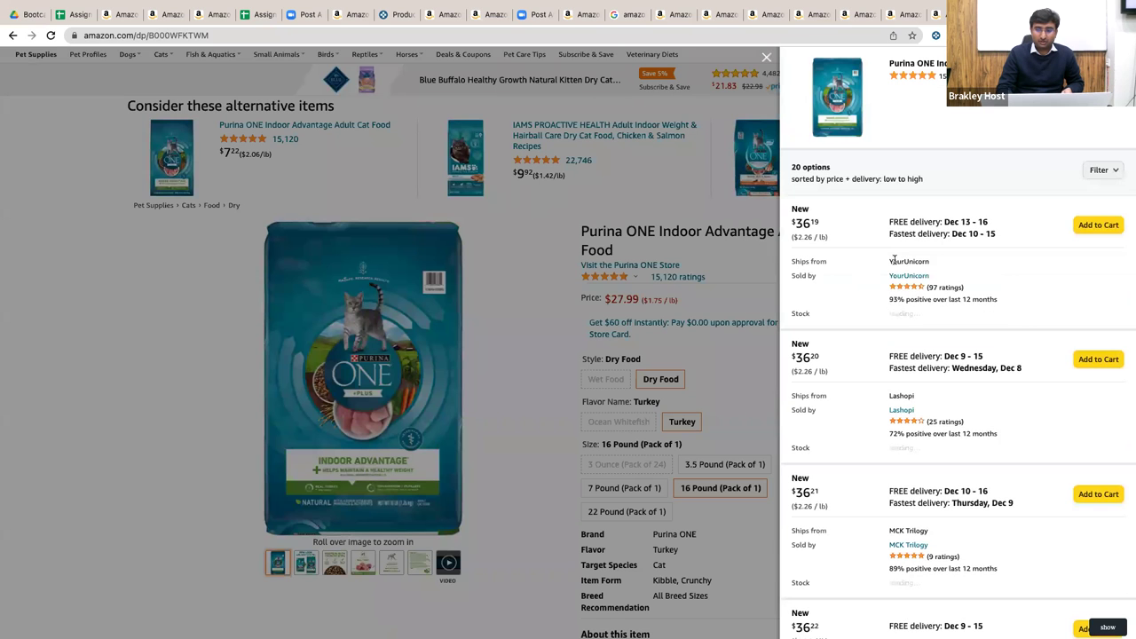
# - Compare the Purina ONE Indoor Advantage listing in both browser windows and record its link in cell G4 of the AMZ TO AMZ (USA) sheet
pyautogui.hotkey('ctrl', 'Right')
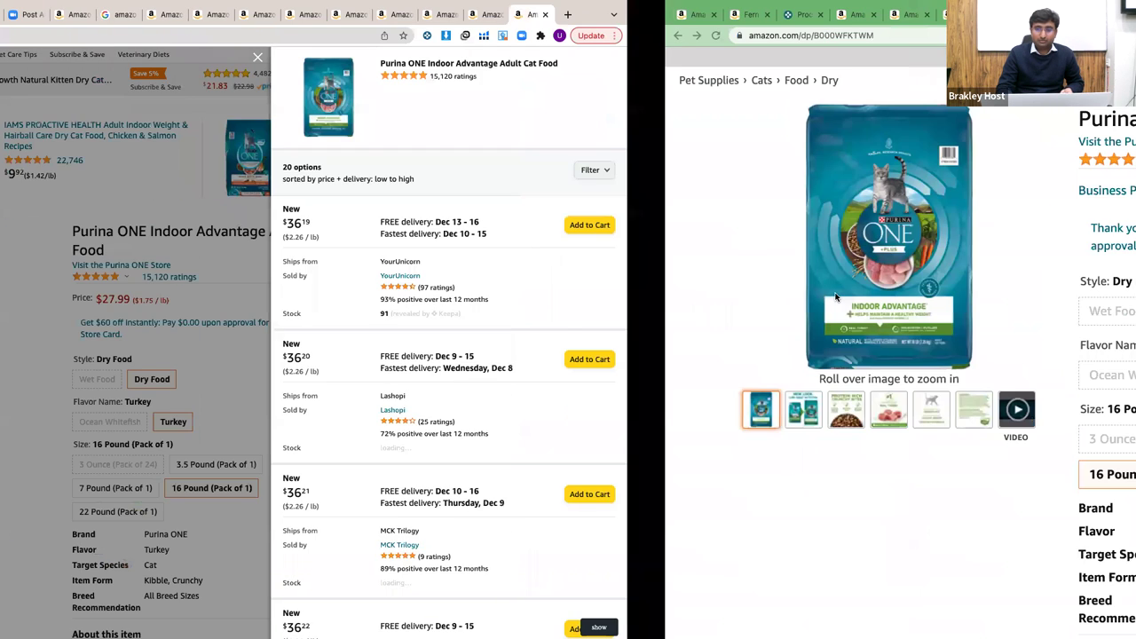
pyautogui.hotkey('ctrl', 'Left')
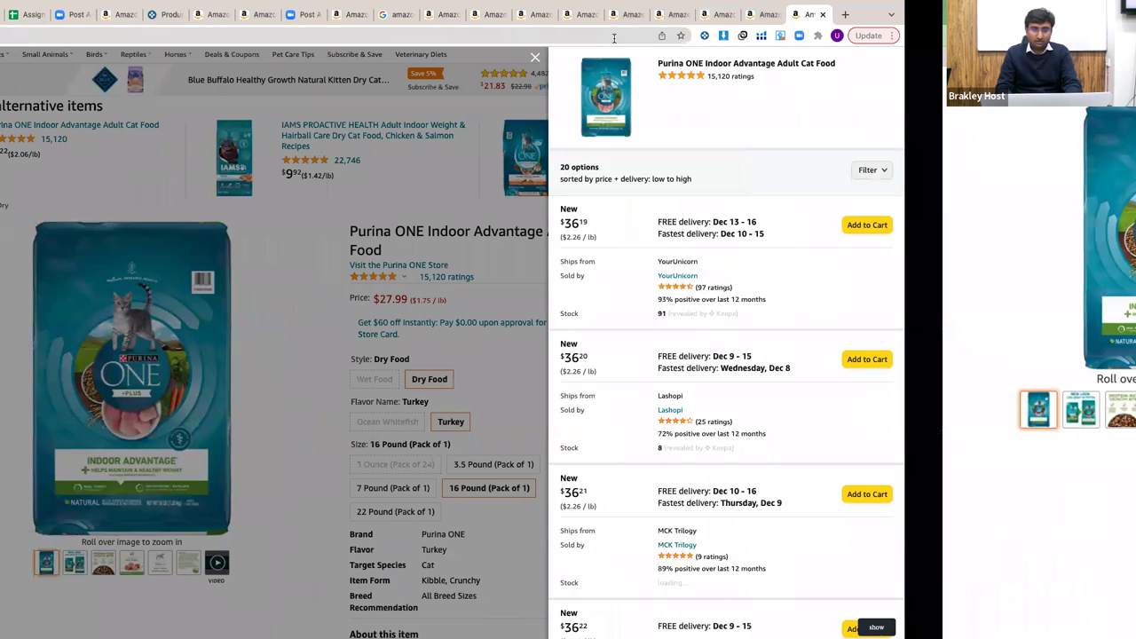
pyautogui.click(223, 32)
pyautogui.hotkey('ctrl', 'c')
pyautogui.click(257, 14)
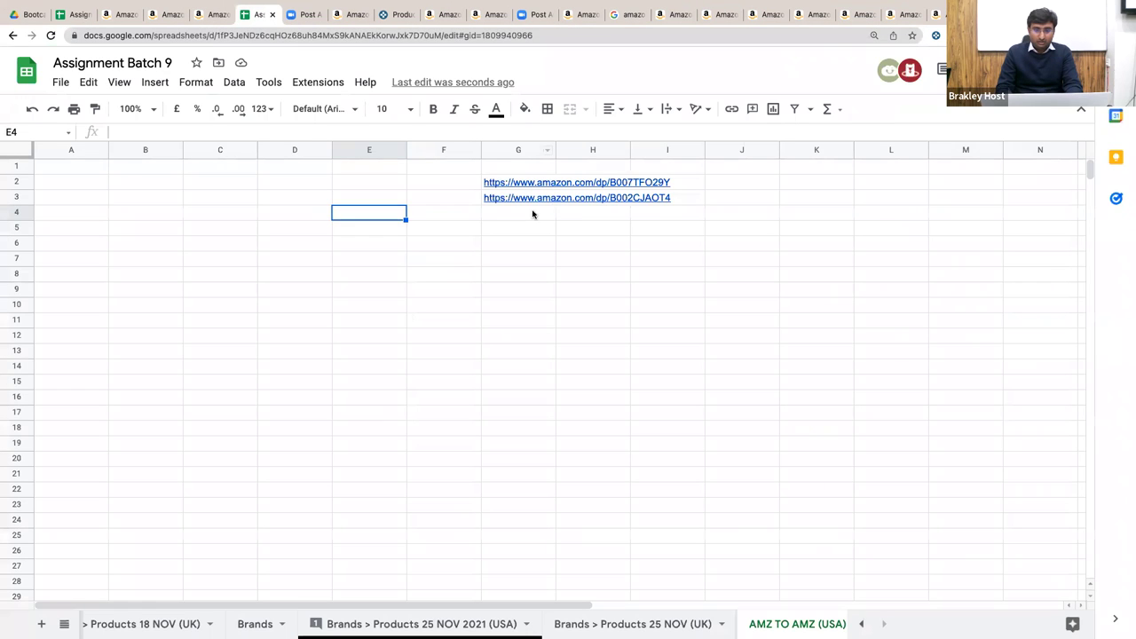
pyautogui.click(527, 213)
pyautogui.hotkey('ctrl', 'v')
pyautogui.press('Up')
pyautogui.press('Left')
pyautogui.press('Left')
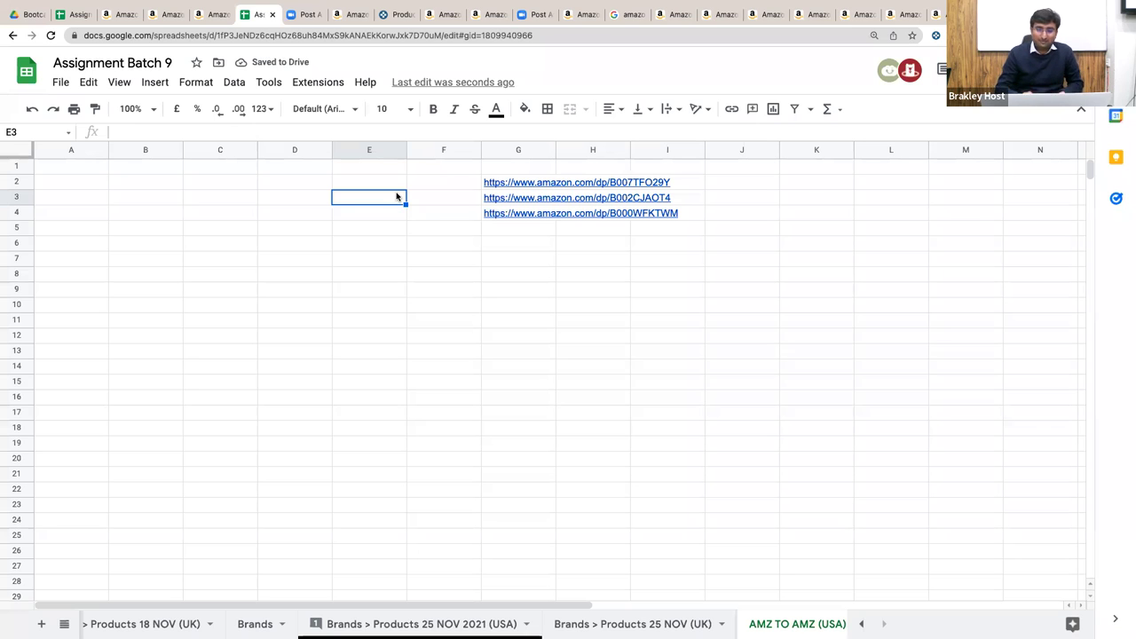
pyautogui.click(219, 227)
pyautogui.click(219, 212)
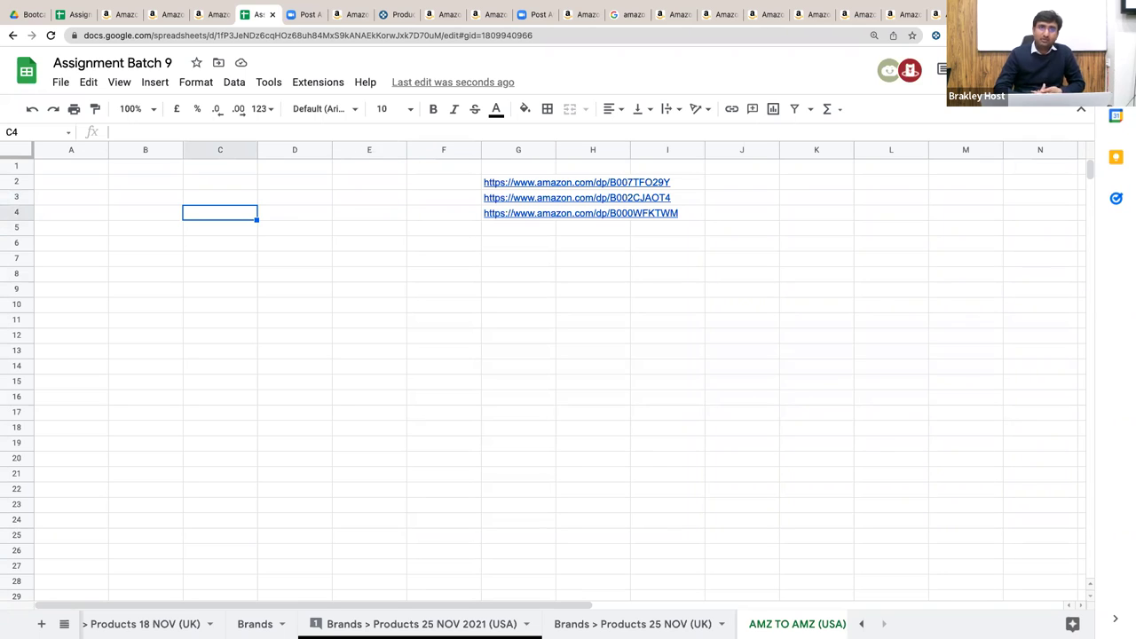
# - Copy the brand Purina ONE from the Amazon Business listing, set it as Keepa Product Finder's brand filter, and close the leftover listing tabs
pyautogui.hotkey('ctrl', 'Right')
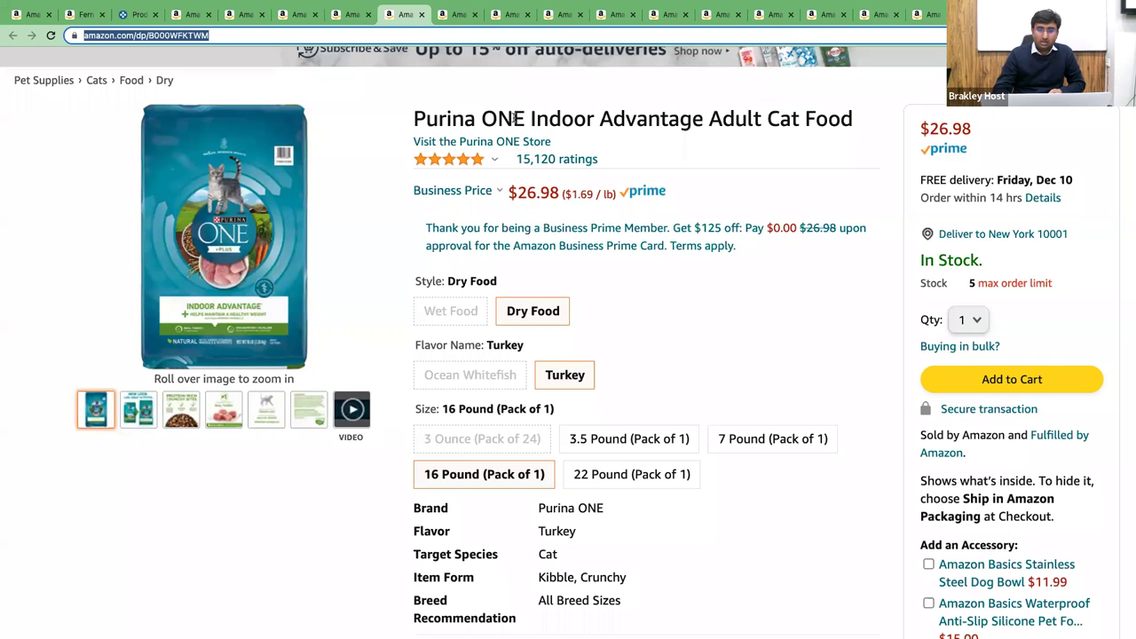
pyautogui.moveTo(415, 118); pyautogui.dragTo(520, 118)
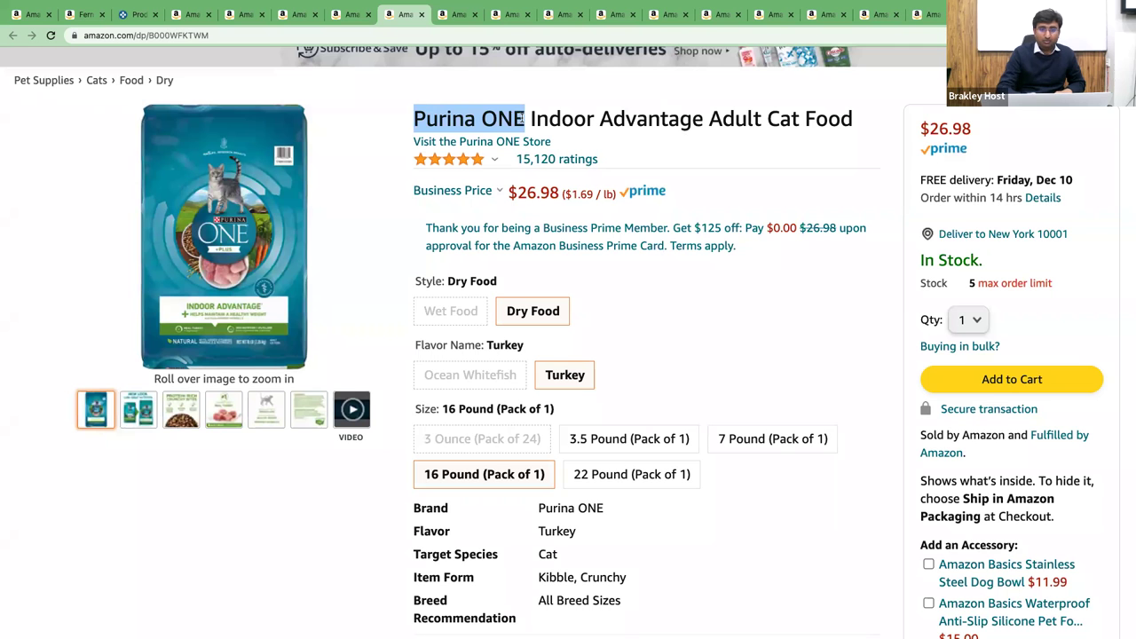
pyautogui.hotkey('ctrl', '3')
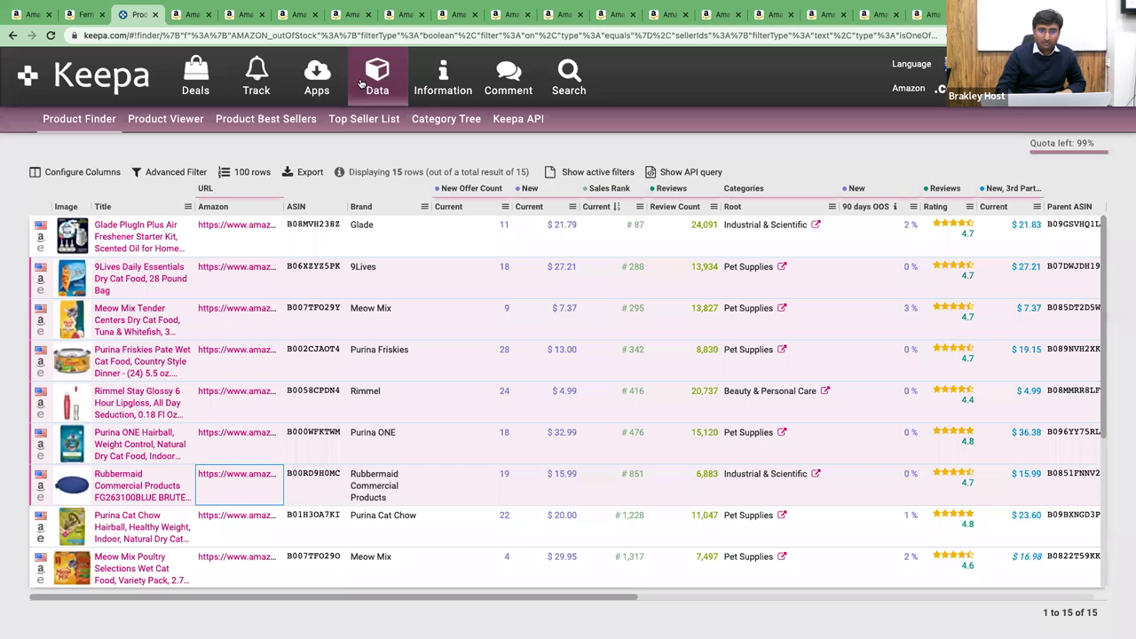
pyautogui.hotkey('alt', 'Left')
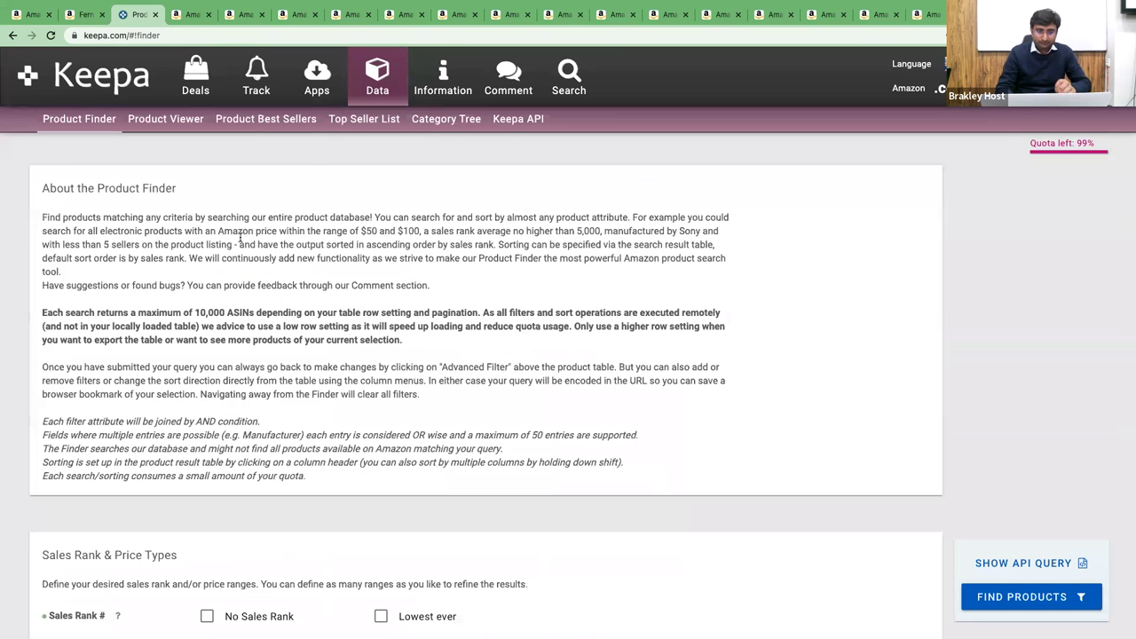
pyautogui.scroll(-3, 239, 239)
pyautogui.scroll(-20, 239, 239)
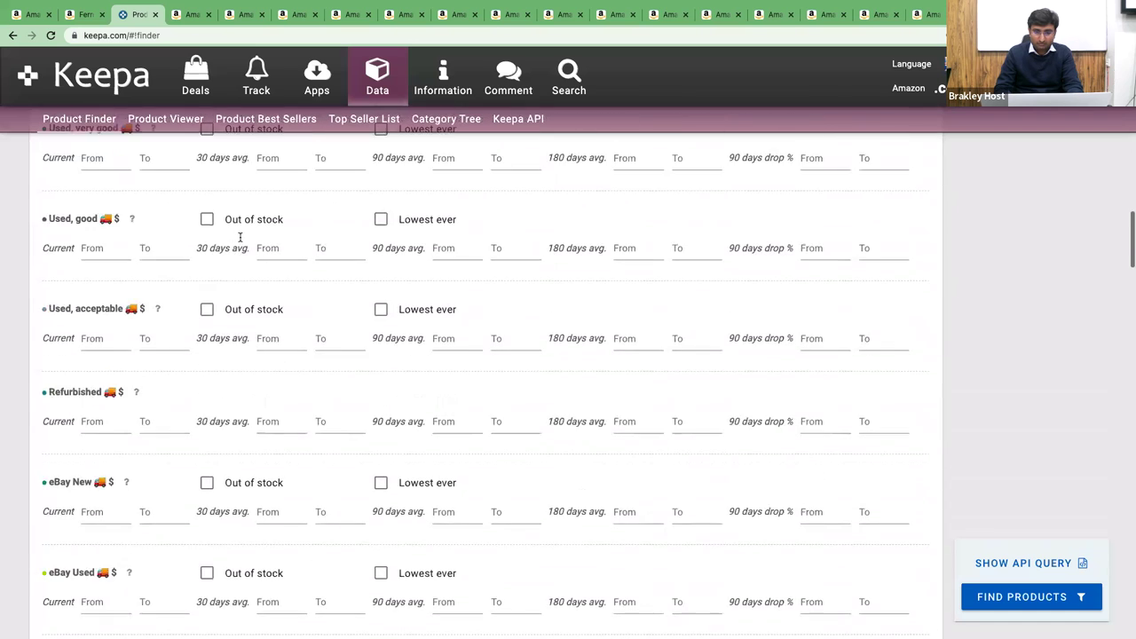
pyautogui.click(530, 281)
pyautogui.hotkey('ctrl', 'v')
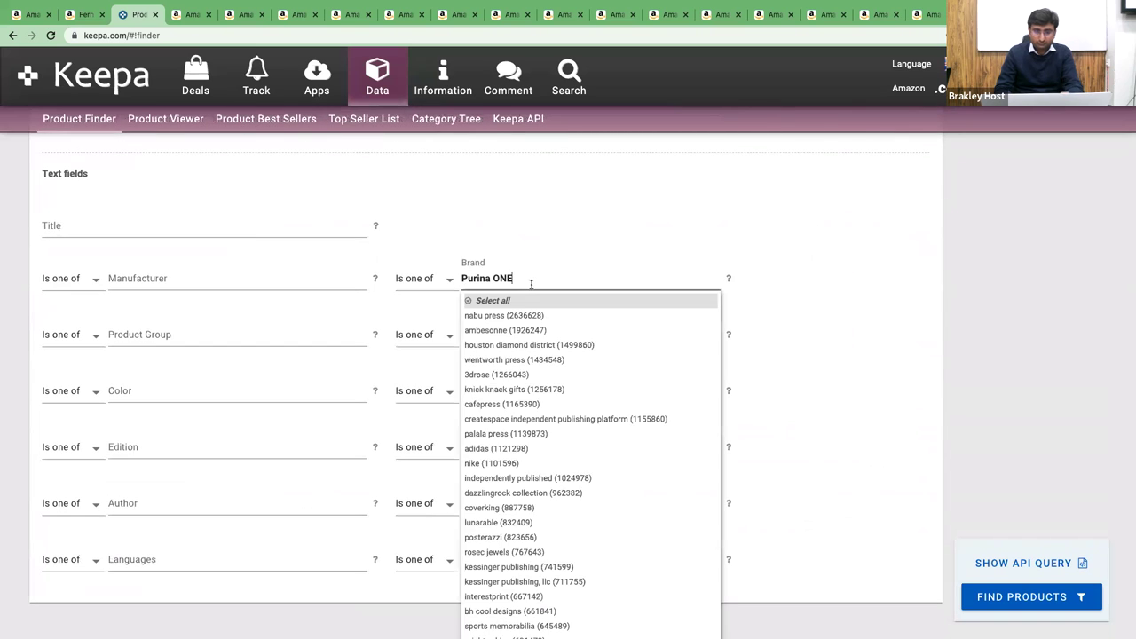
pyautogui.click(533, 315)
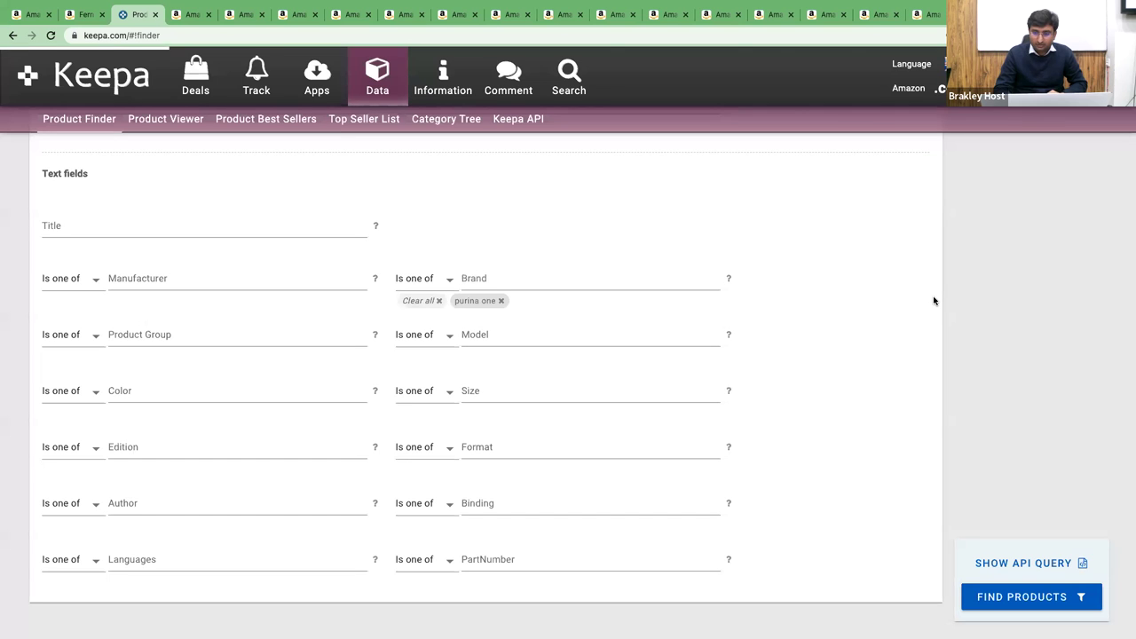
pyautogui.click(191, 14)
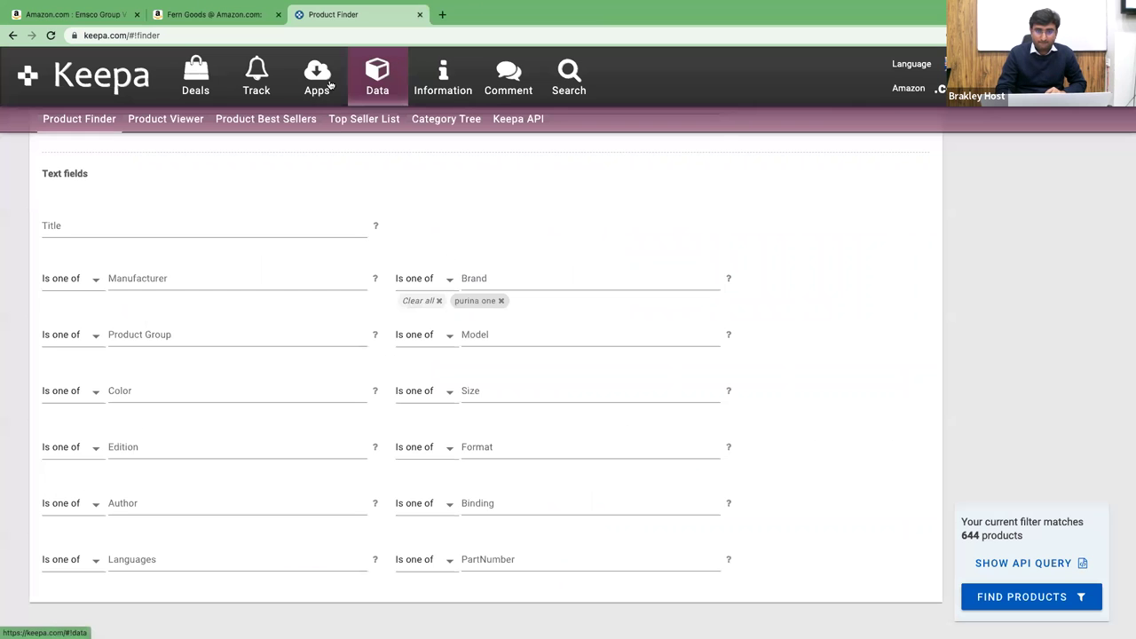
# - Restrict the Amazon price filter to out-of-stock items and find the matching Purina ONE products
pyautogui.scroll(6, 757, 354)
pyautogui.scroll(10, 757, 355)
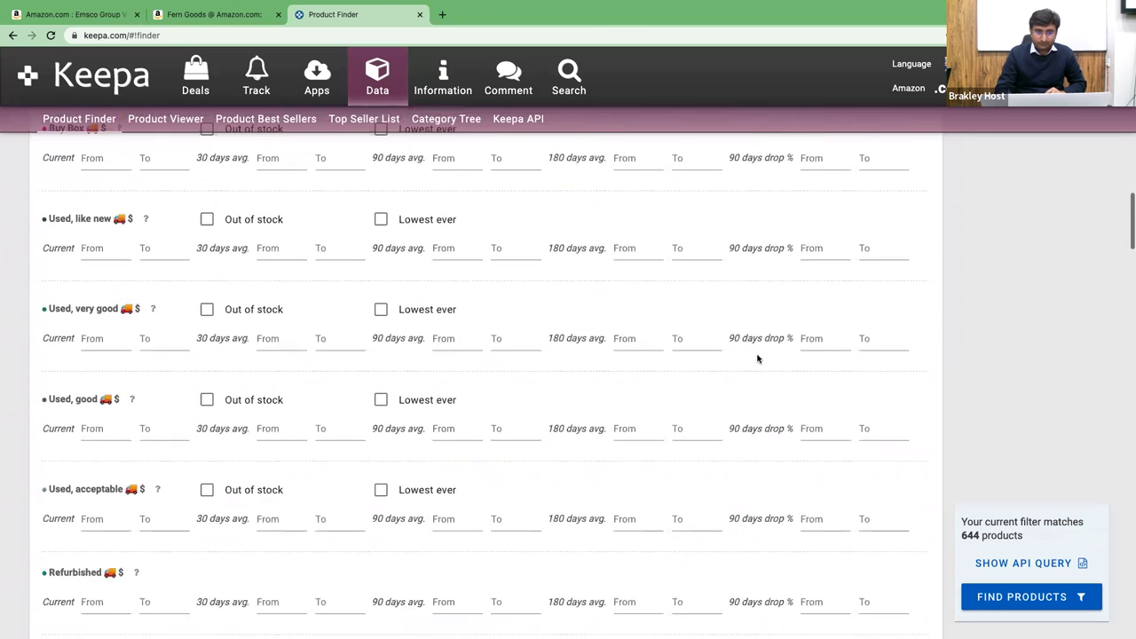
pyautogui.scroll(-10, 757, 359)
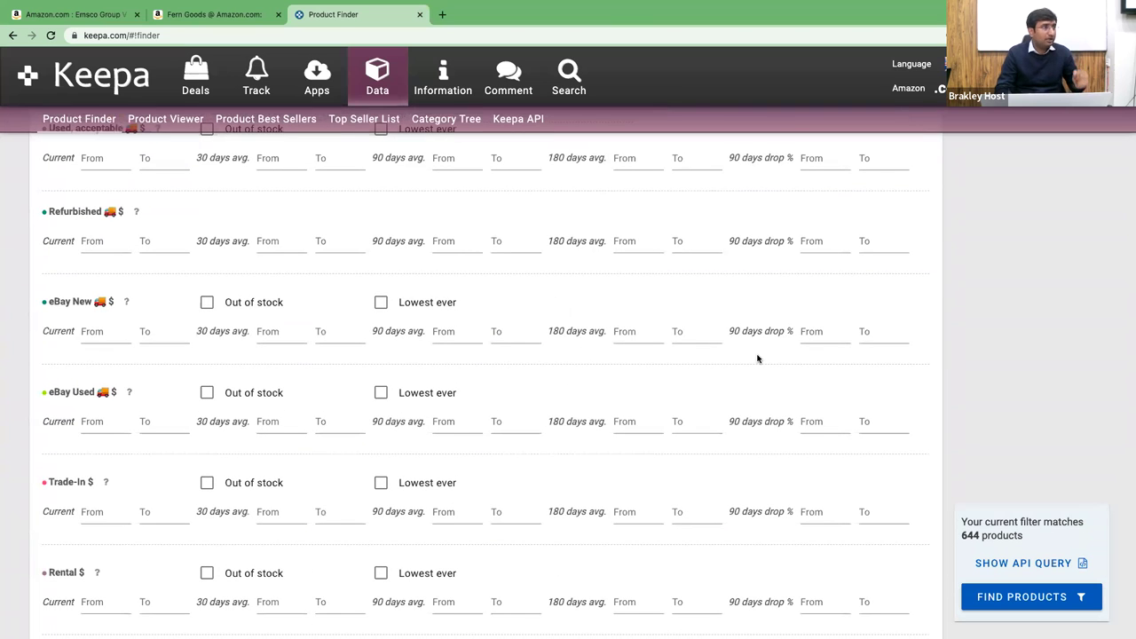
pyautogui.scroll(1, 757, 359)
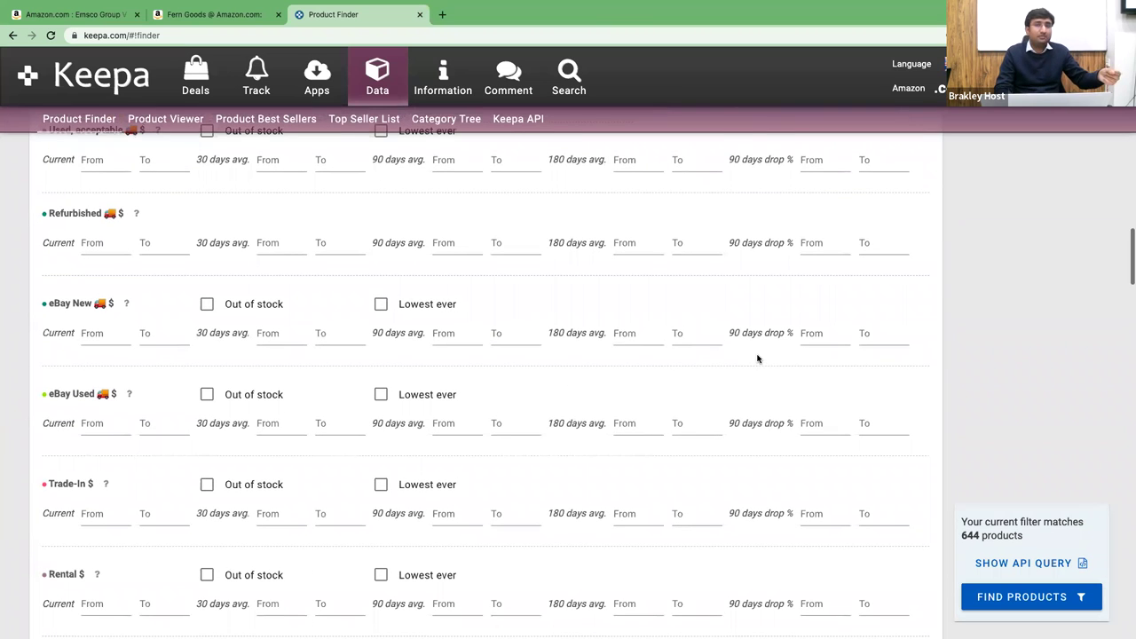
pyautogui.scroll(1, 757, 359)
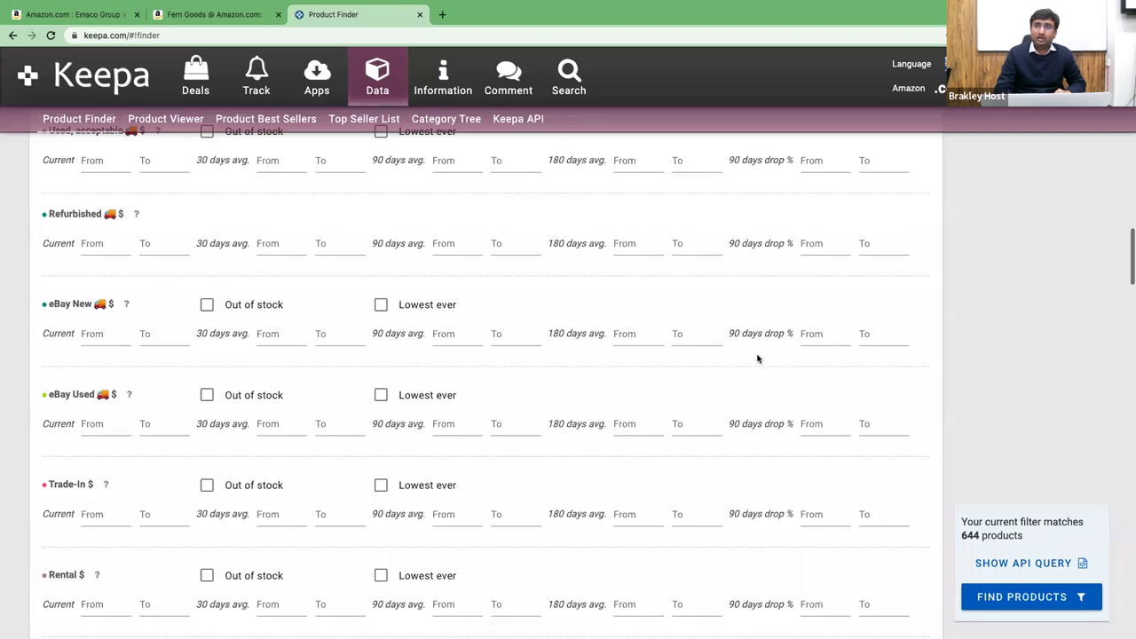
pyautogui.scroll(5, 757, 358)
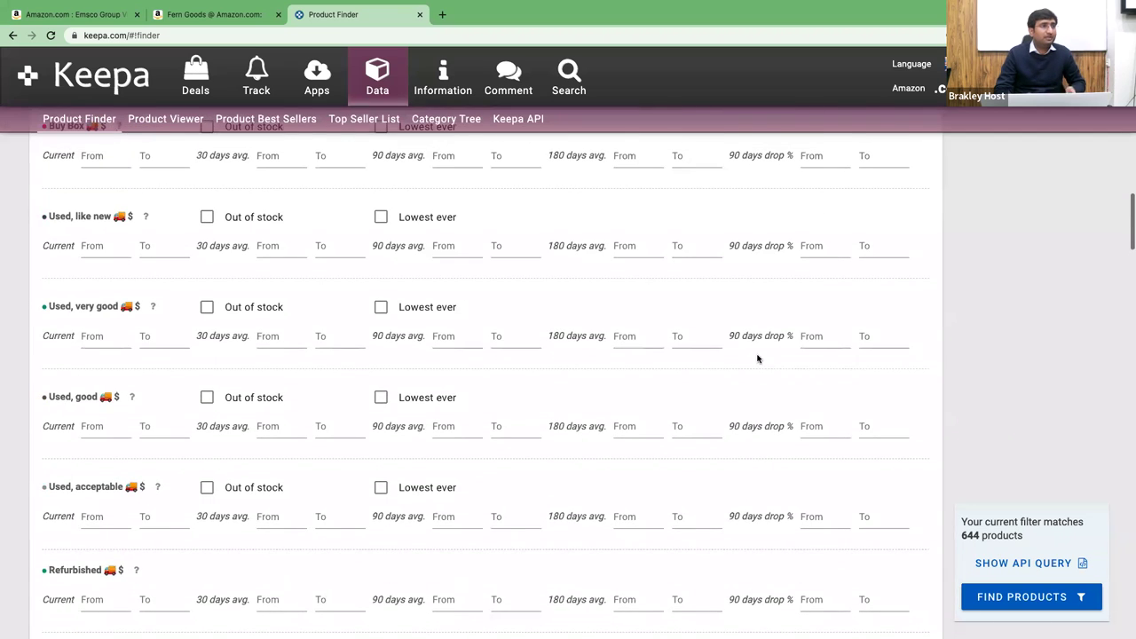
pyautogui.scroll(6, 757, 358)
pyautogui.scroll(10, 757, 359)
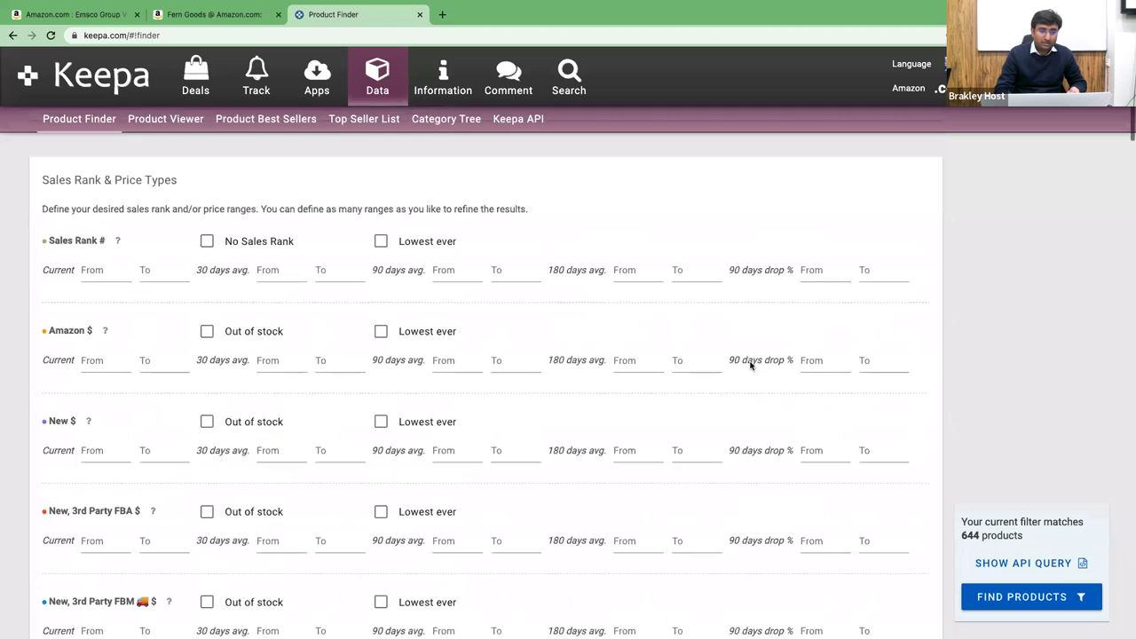
pyautogui.click(206, 331)
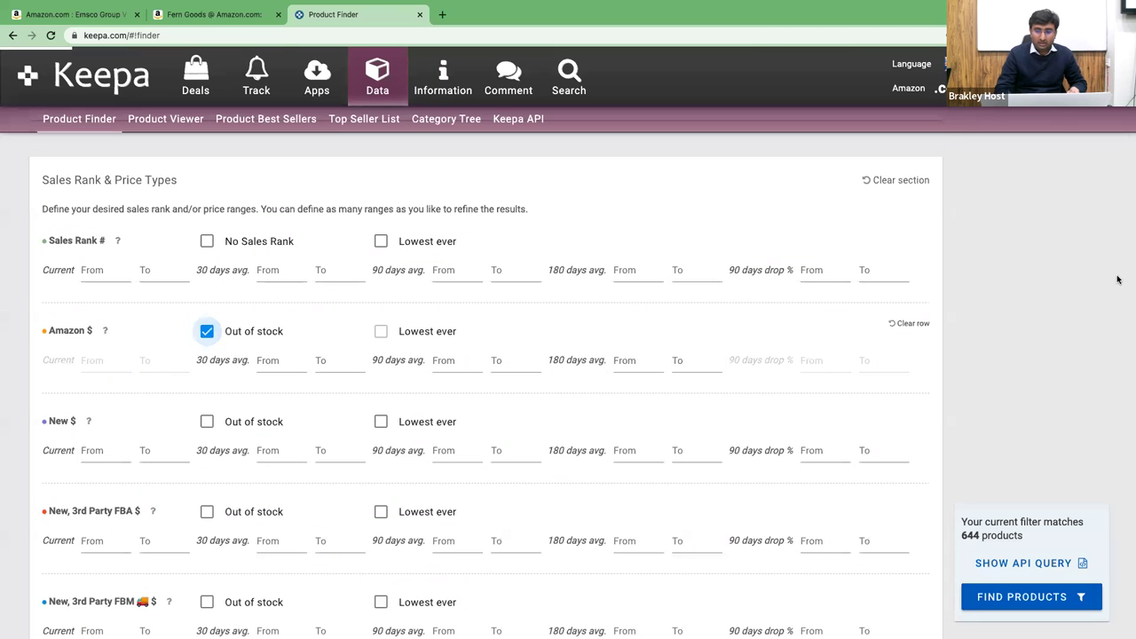
pyautogui.click(1011, 597)
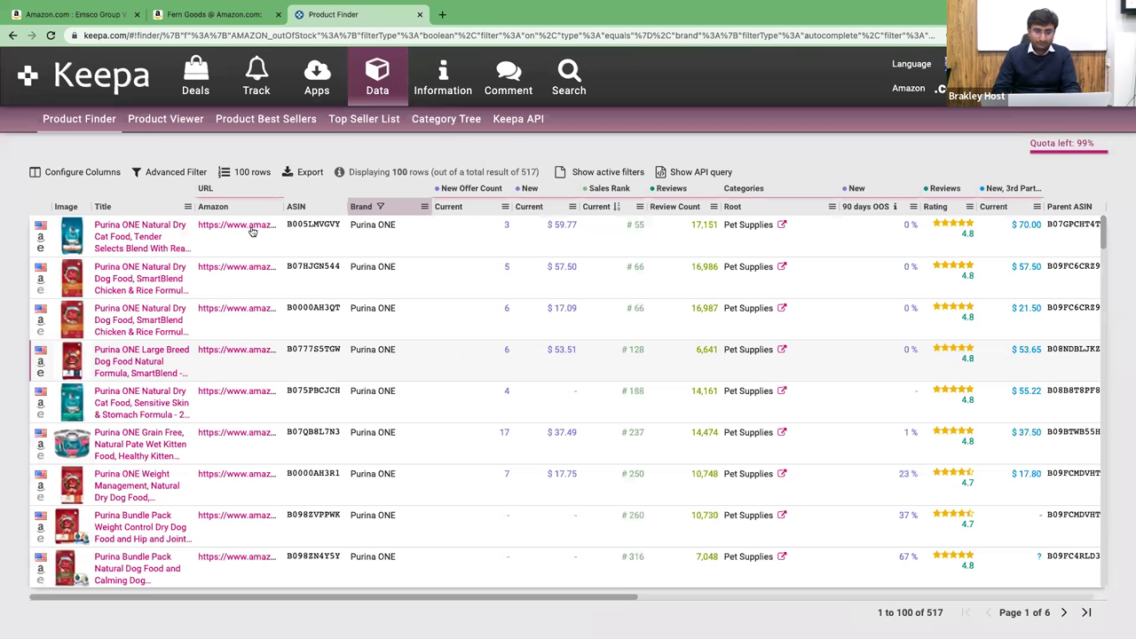
# - Open the Amazon links of the first four Purina ONE results in new tabs
pyautogui.click(255, 275)
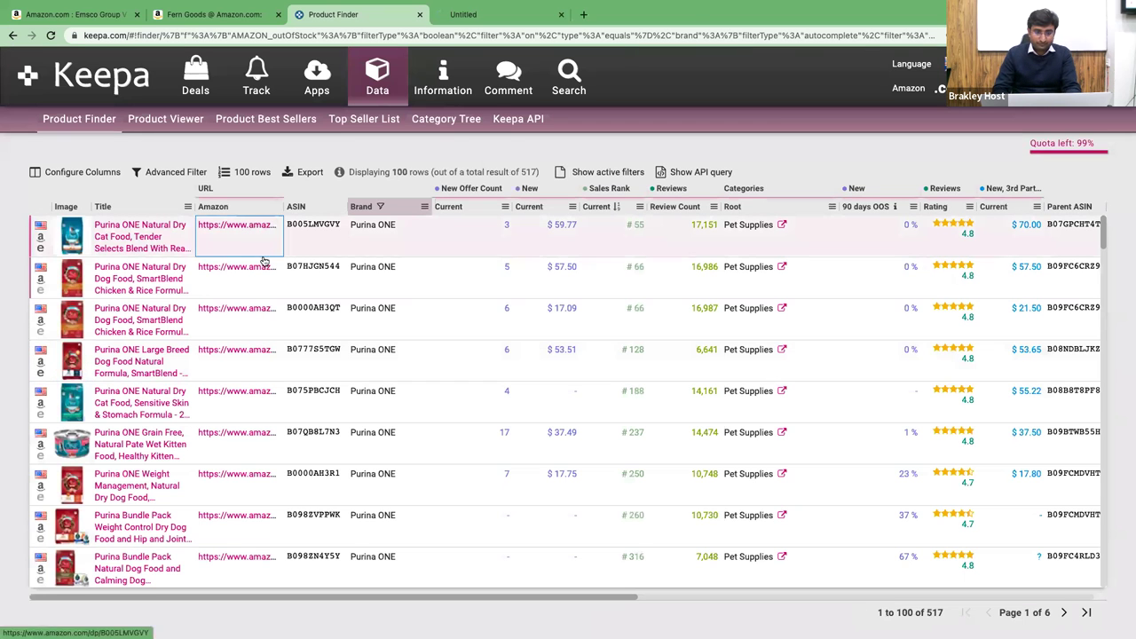
pyautogui.click(257, 307)
pyautogui.click(263, 351)
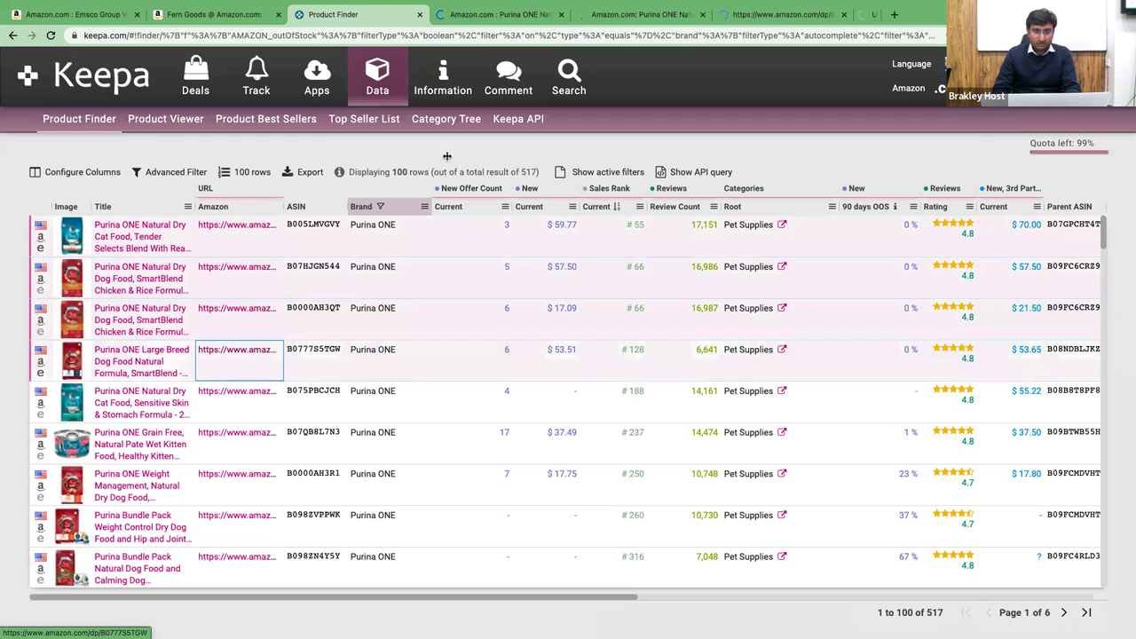
# - View the Purina ONE Tender Selects Blend listing with the Buy new option selected and copy its address
pyautogui.click(473, 21)
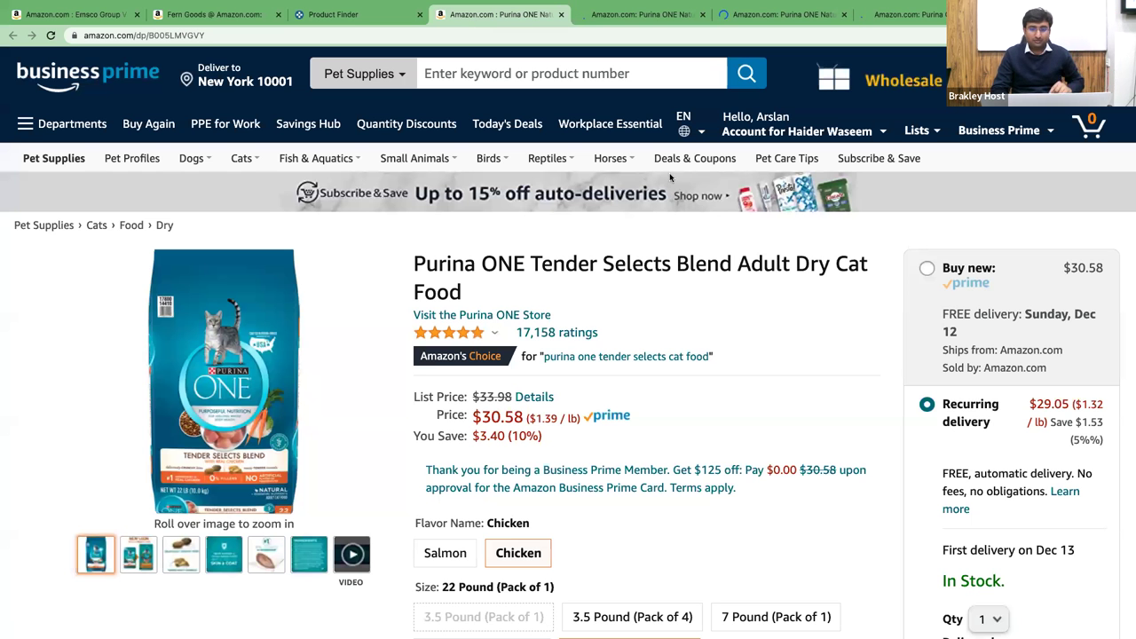
pyautogui.click(939, 288)
pyautogui.scroll(-3, 774, 310)
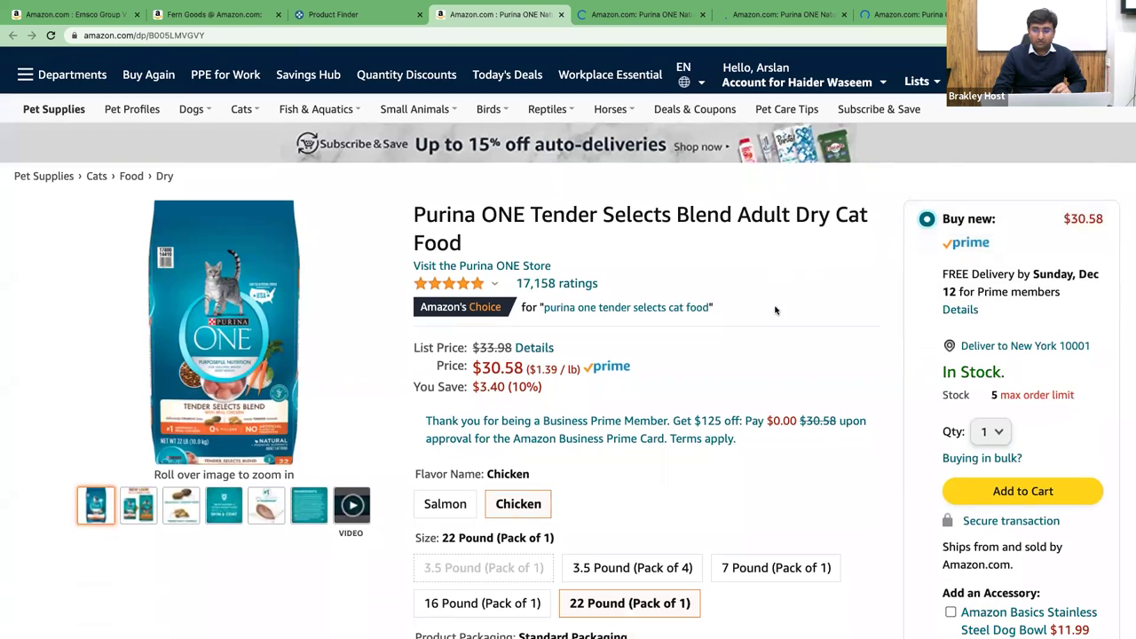
pyautogui.scroll(-1, 775, 310)
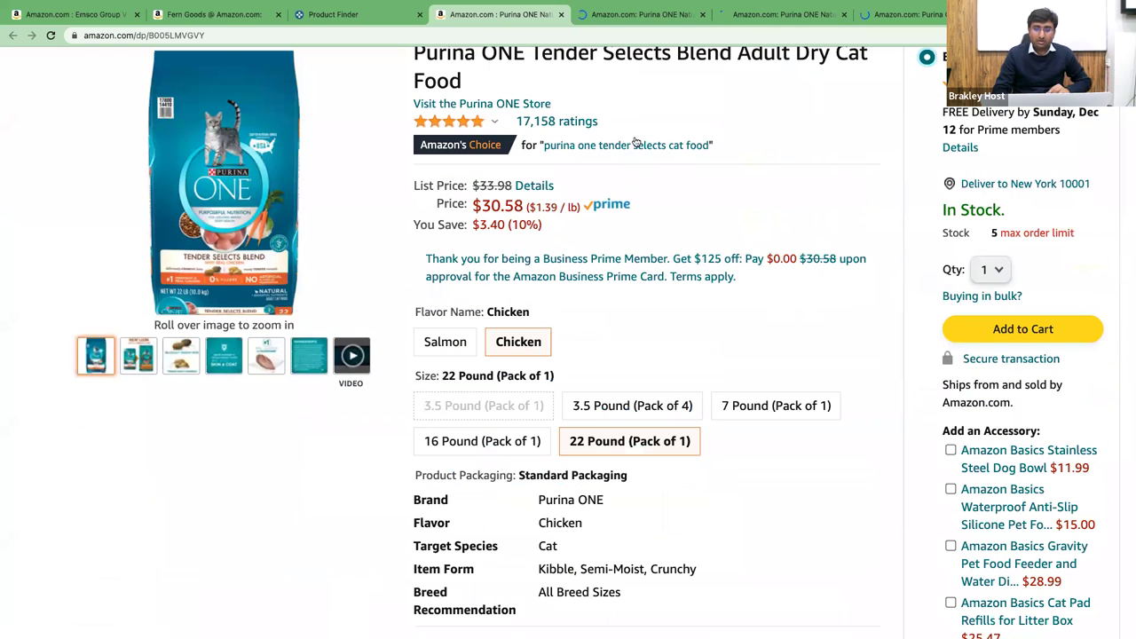
pyautogui.click(605, 35)
pyautogui.hotkey('ctrl', 'c')
# - Open the Tender Selects Blend listing in a new tab of the other browser window
pyautogui.hotkey('alt', 'Tab')
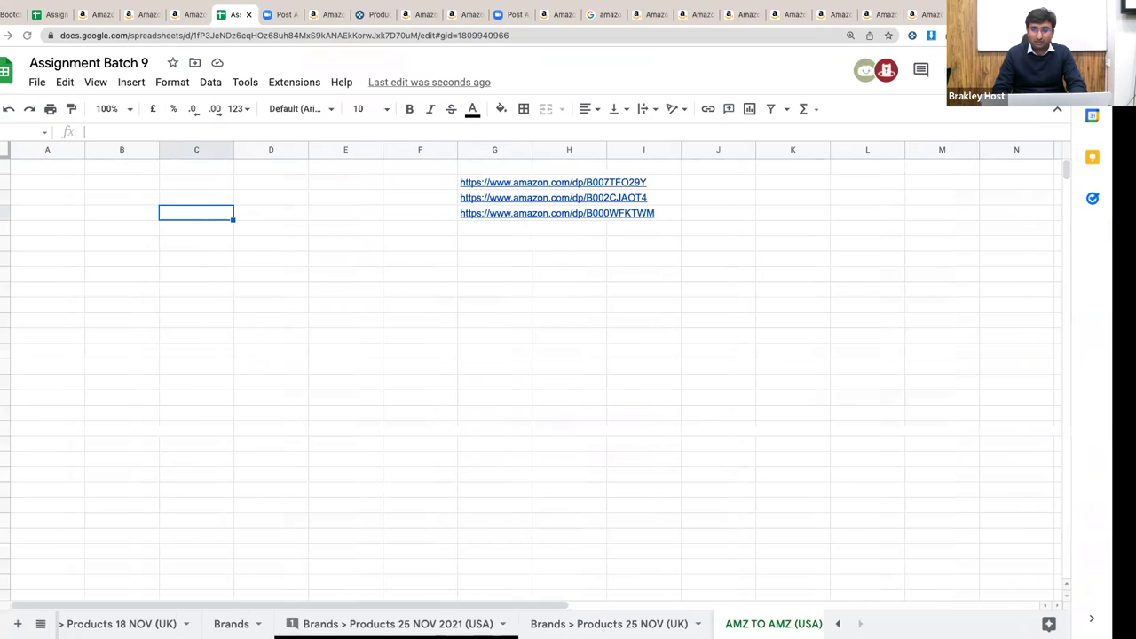
pyautogui.hotkey('ctrl', 't')
pyautogui.hotkey('ctrl', 'v')
pyautogui.press('Return')
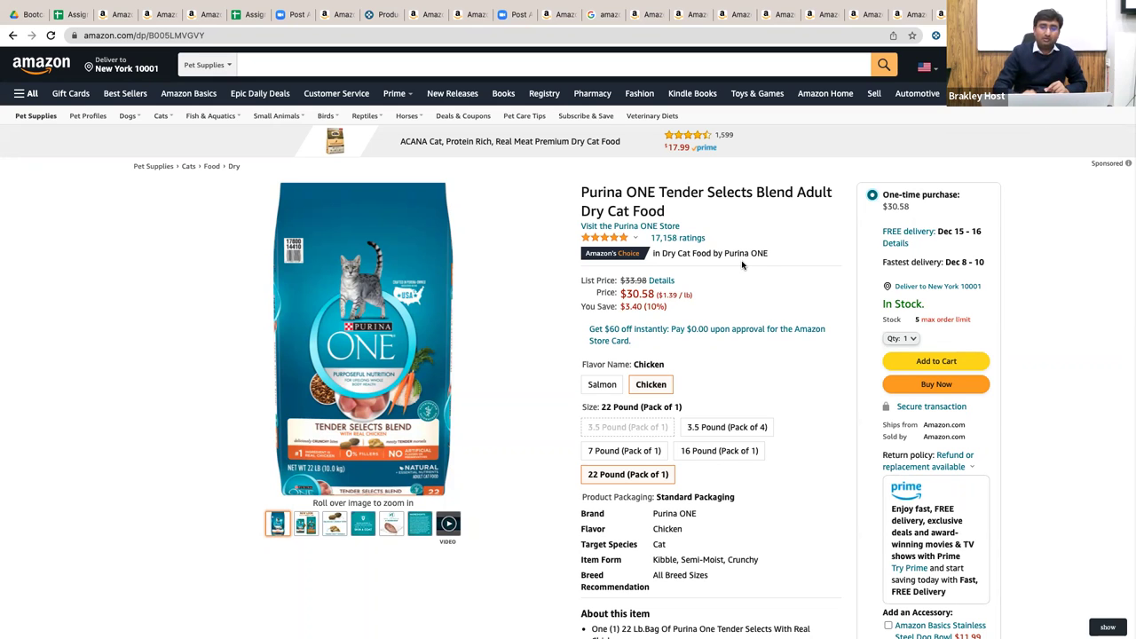
# - Return to the Amazon Business window, review the Purina ONE SmartBlend (4) 4 lb. Bags listing and close its tab
pyautogui.hotkey('ctrl', 'Right')
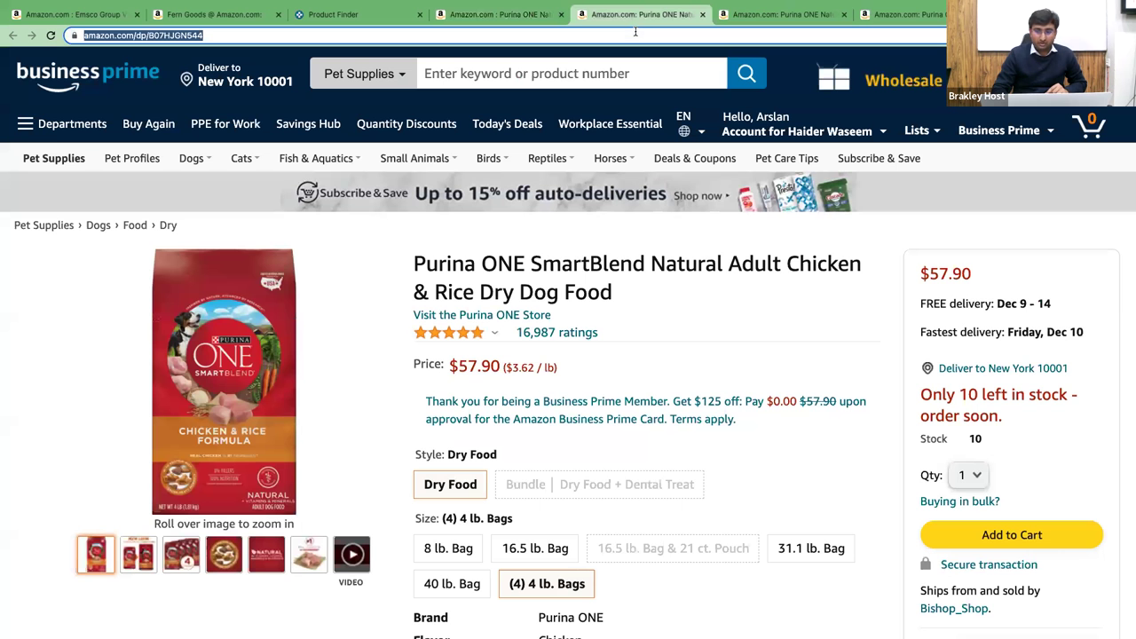
pyautogui.scroll(-3, 701, 230)
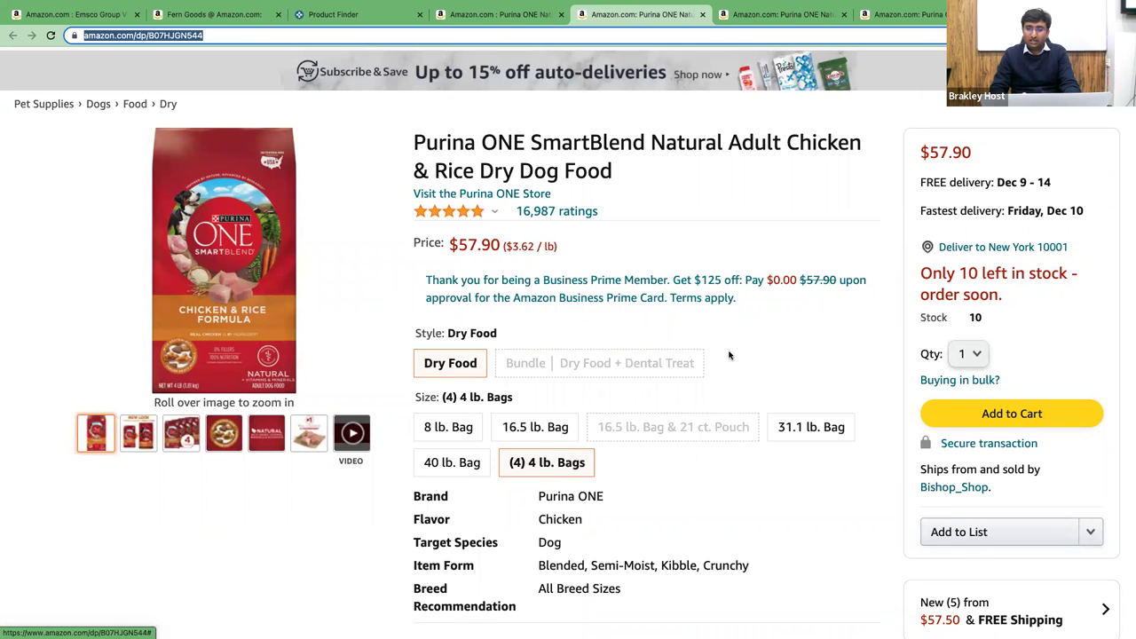
pyautogui.scroll(3, 750, 258)
pyautogui.scroll(-3, 729, 355)
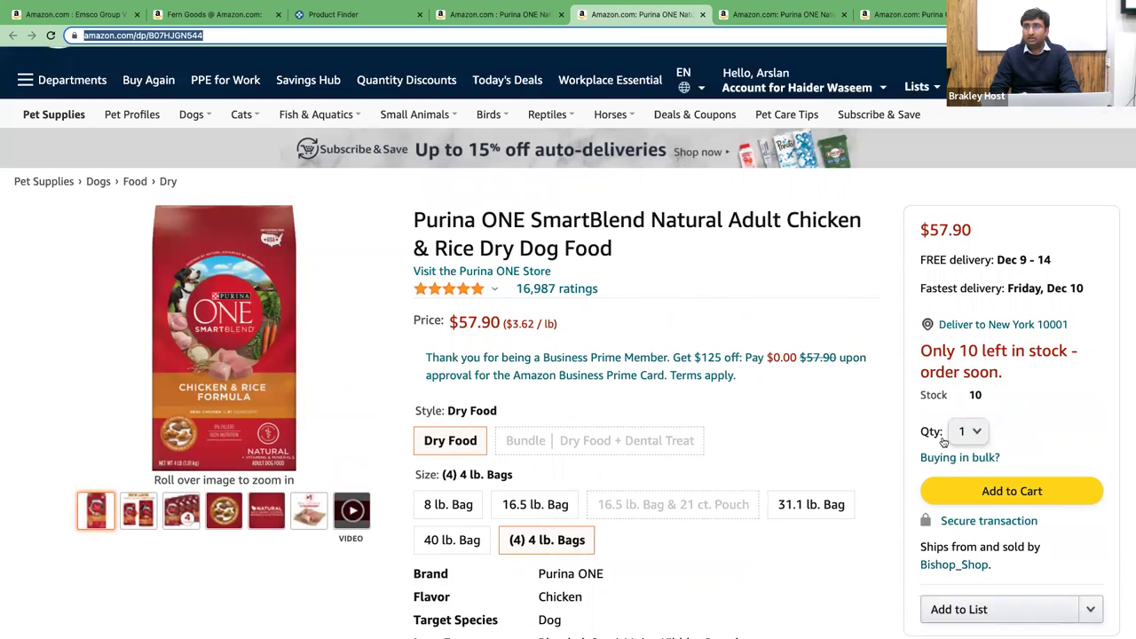
pyautogui.click(701, 14)
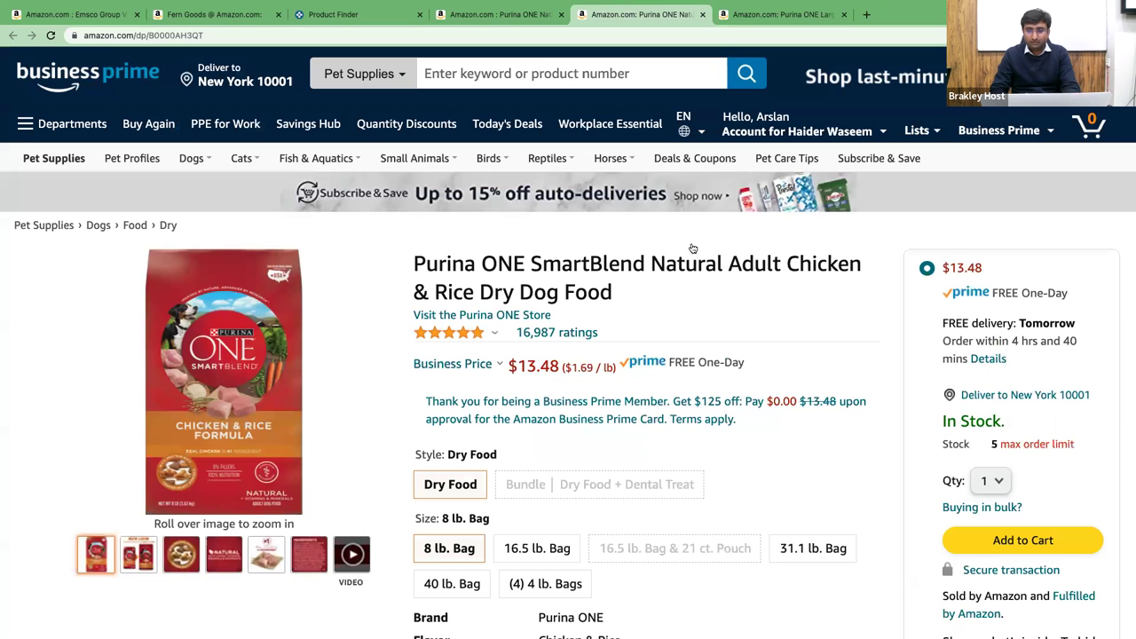
# - Copy the address of the Purina ONE SmartBlend 8 lb. Bag listing and open it in the other browser window
pyautogui.scroll(-5, 698, 240)
pyautogui.click(611, 35)
pyautogui.hotkey('ctrl', 'Left')
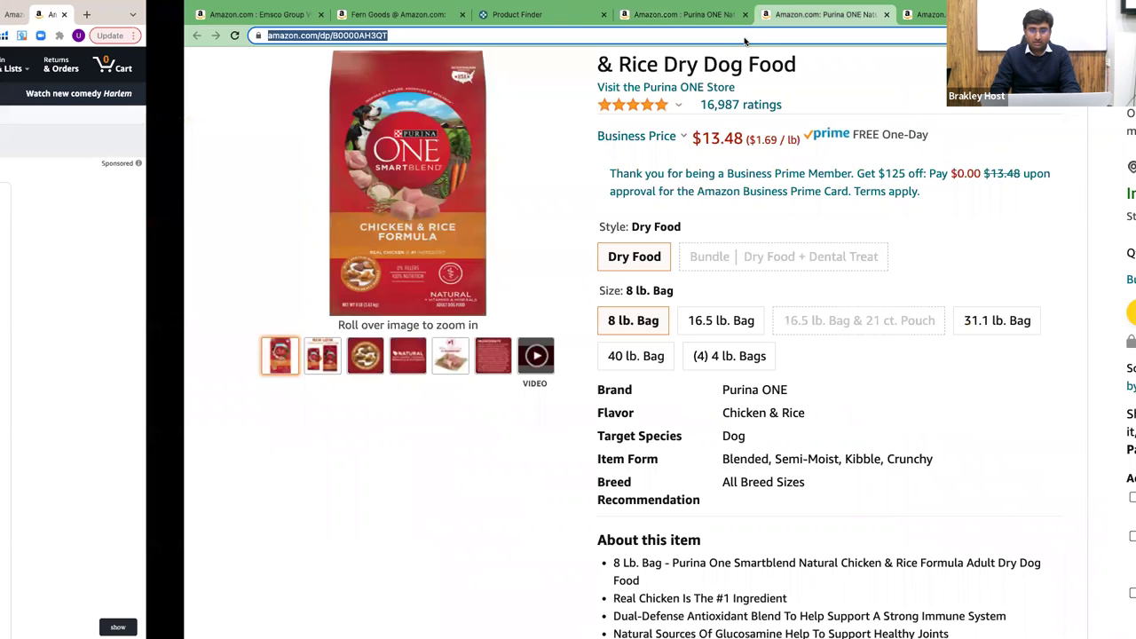
pyautogui.press('super+l')
pyautogui.press('super+v')
pyautogui.press('Return')
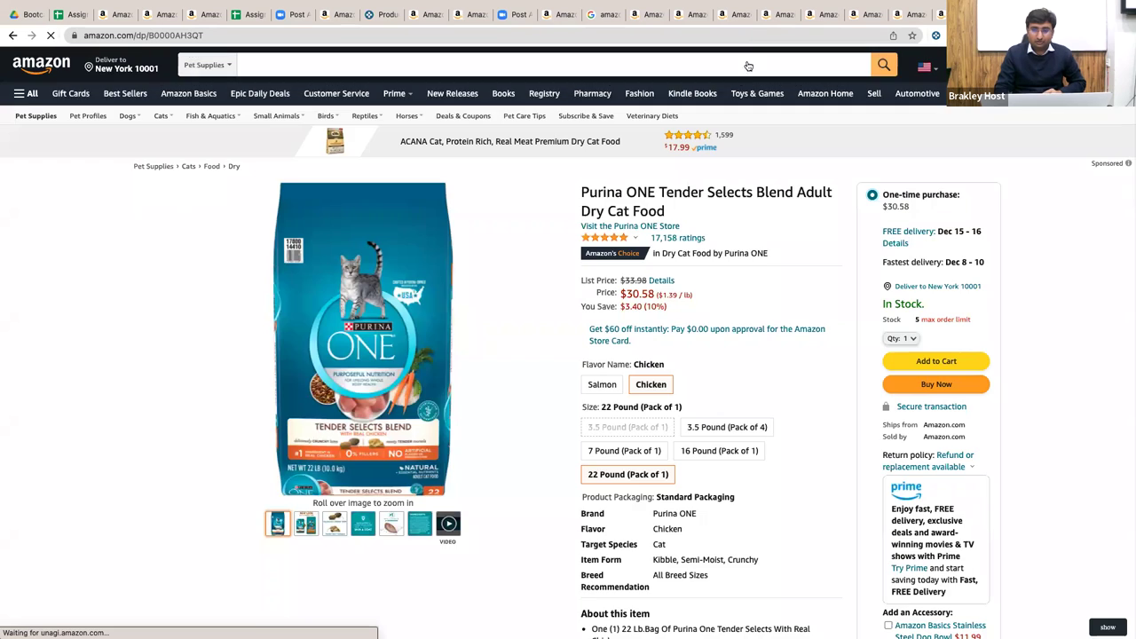
pyautogui.scroll(-1, 879, 515)
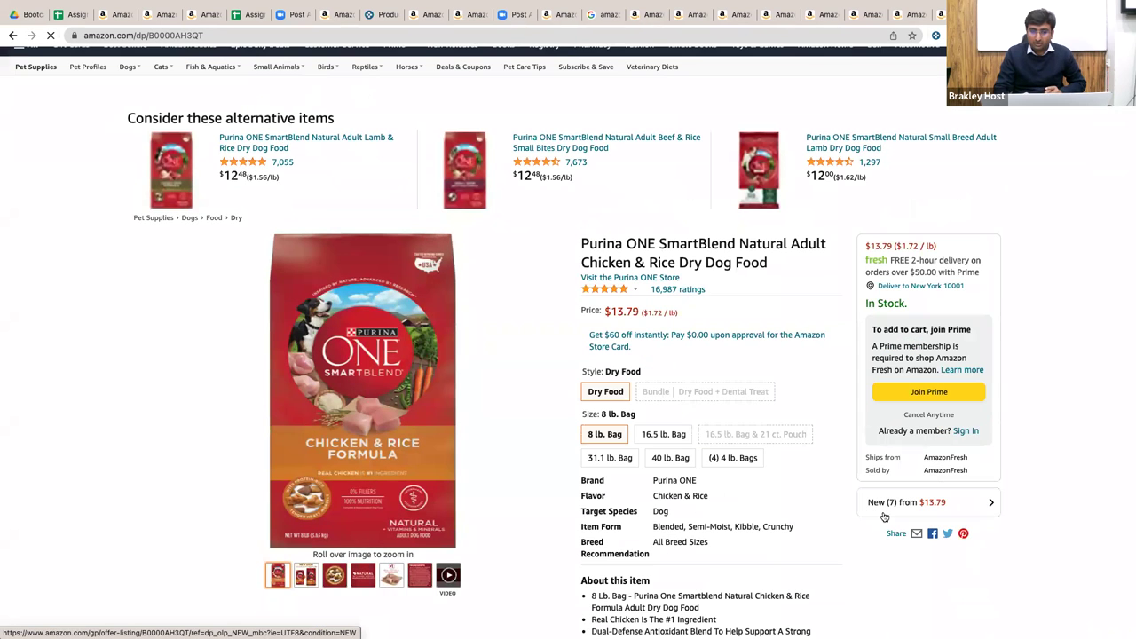
# - View the new-condition offers for the Purina ONE SmartBlend 8 lb. Bag and return to the Amazon Business window
pyautogui.click(884, 513)
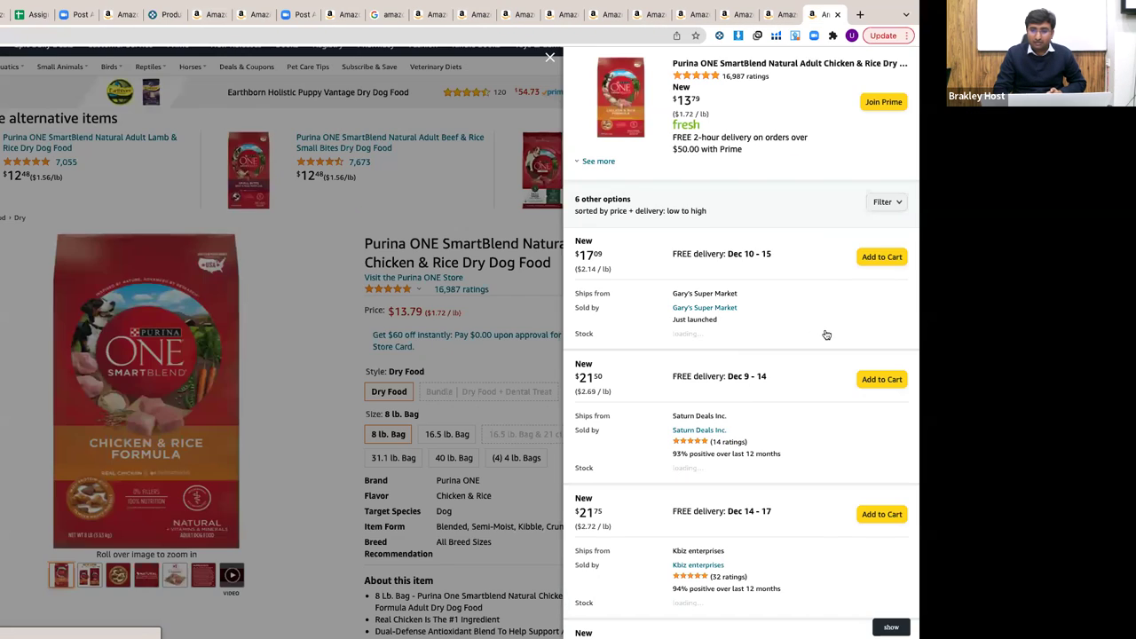
pyautogui.hotkey('ctrl', 'Right')
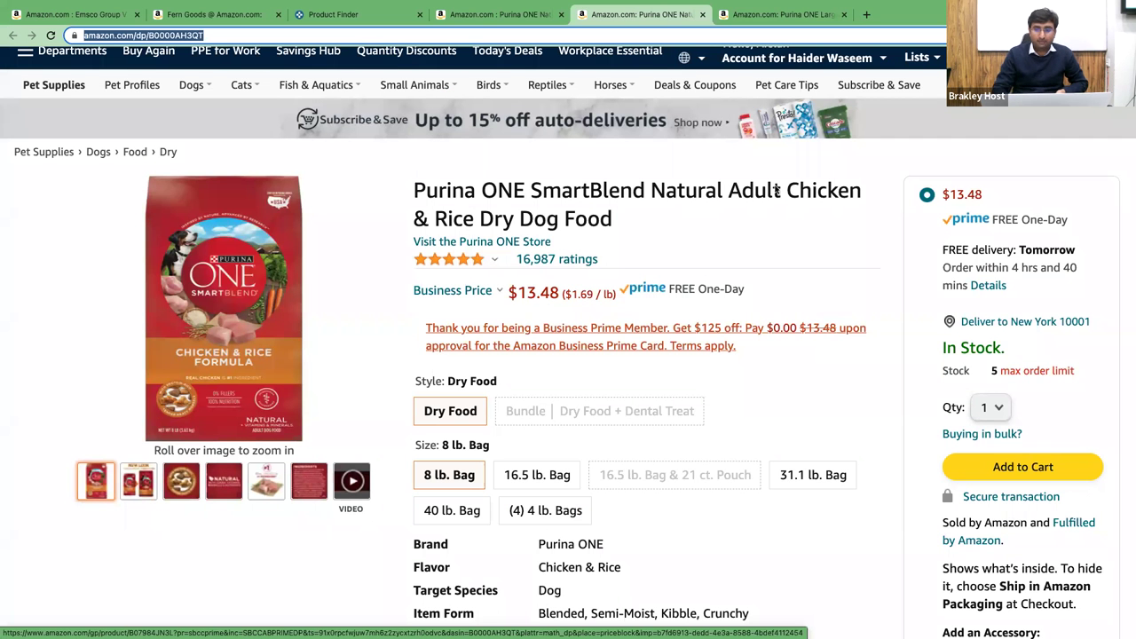
# - Review the Purina ONE SmartBlend Large Breed 40 lb. Bag listing and open its address in the other browser window for comparison
pyautogui.click(784, 15)
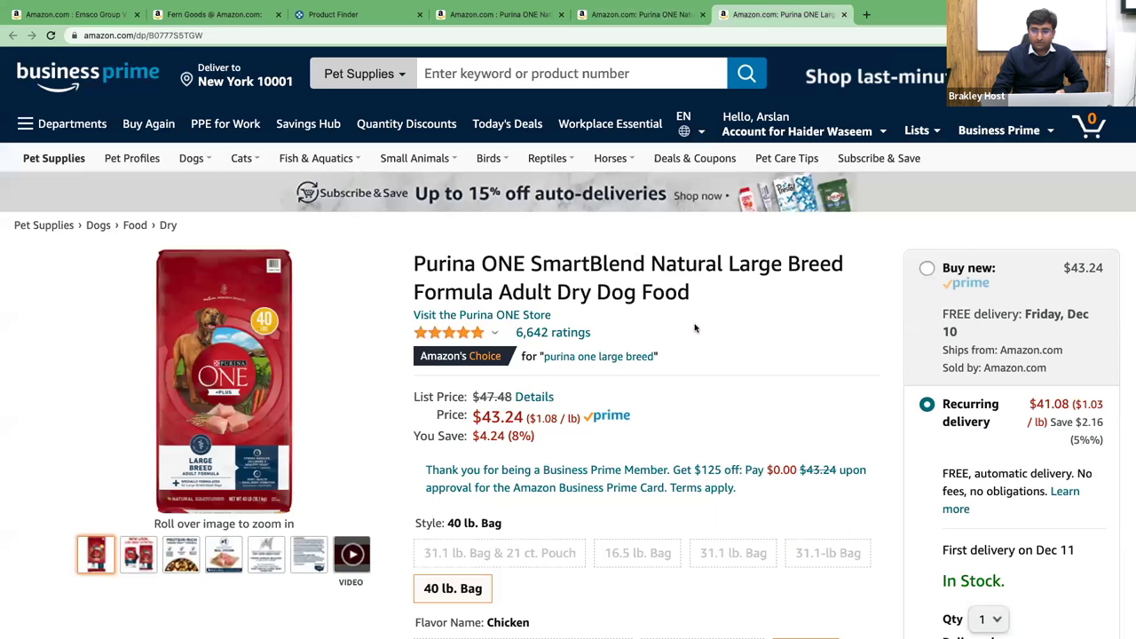
pyautogui.scroll(-3, 696, 329)
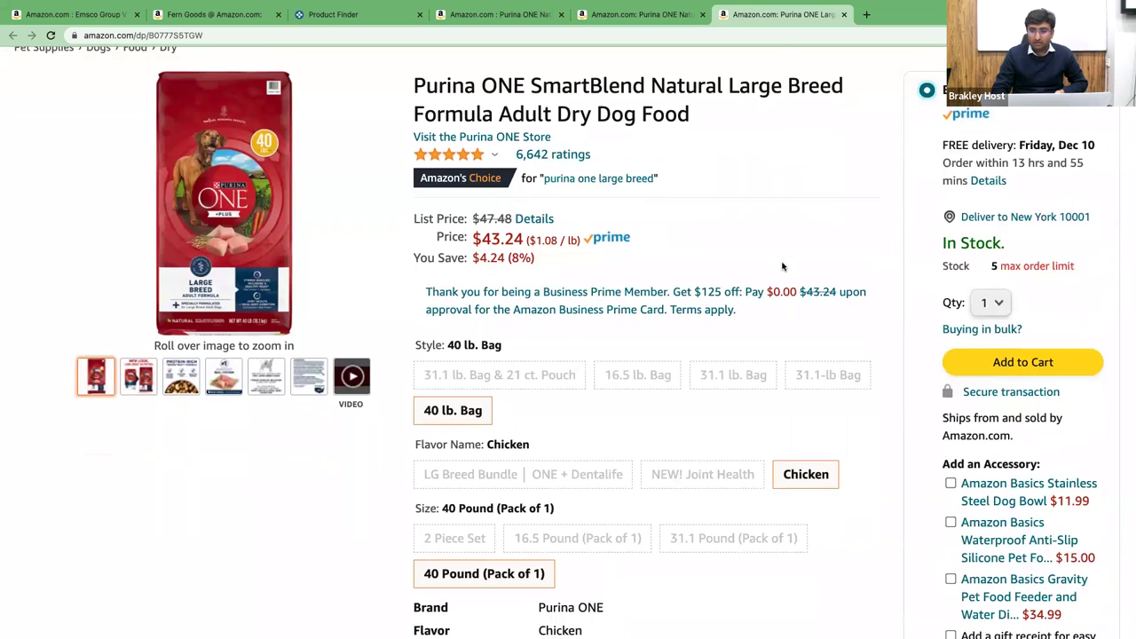
pyautogui.click(695, 36)
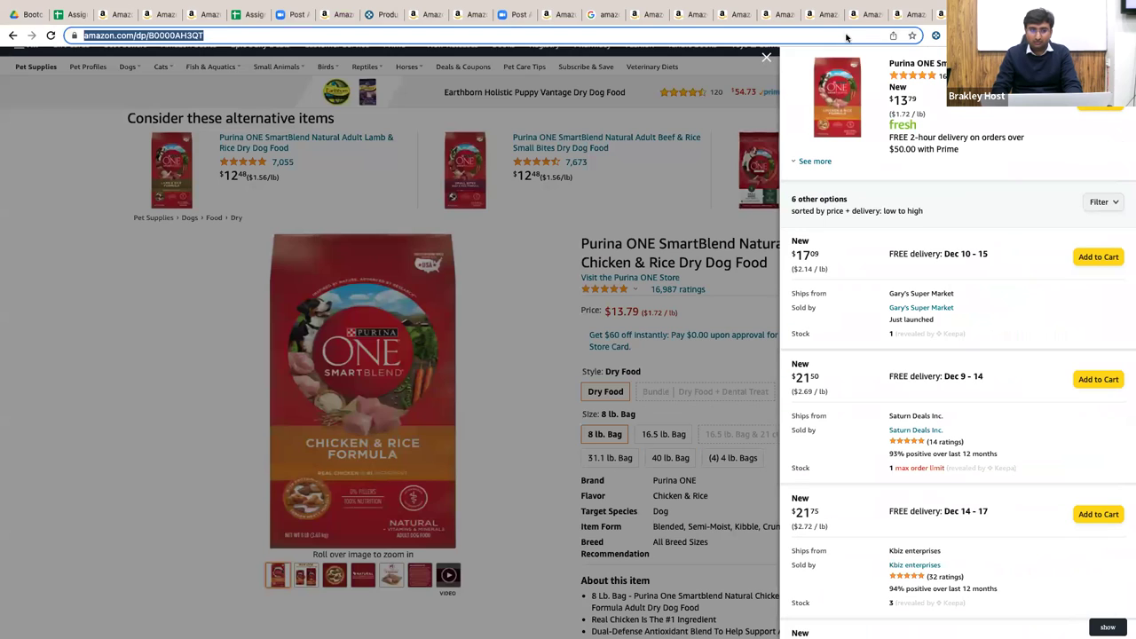
pyautogui.hotkey('ctrl', 'v')
pyautogui.press('Return')
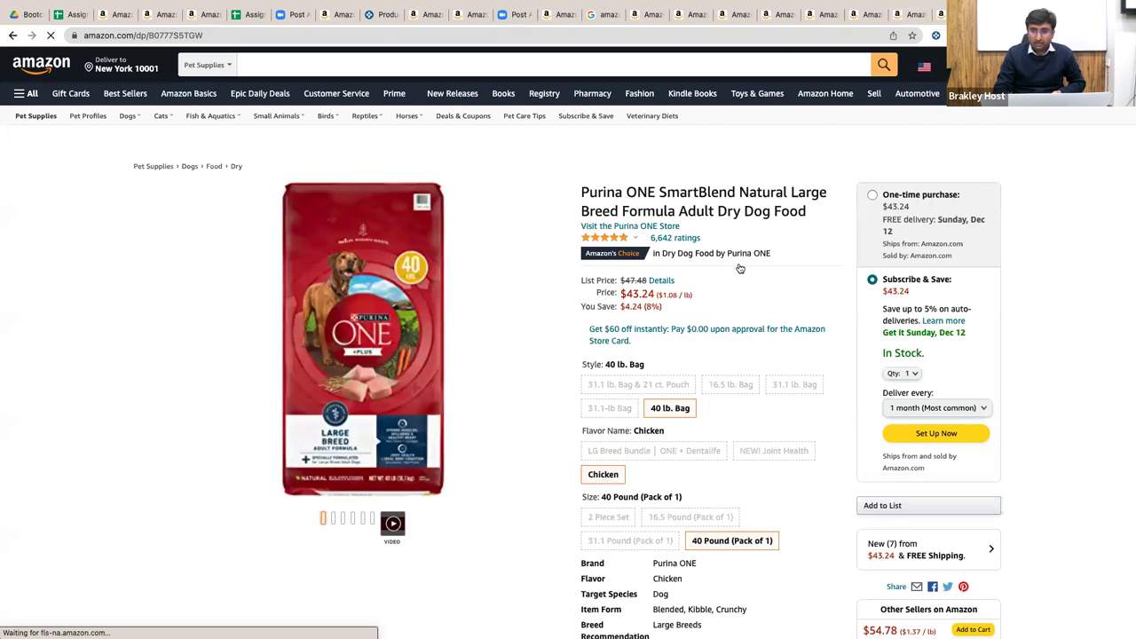
pyautogui.scroll(-1, 816, 231)
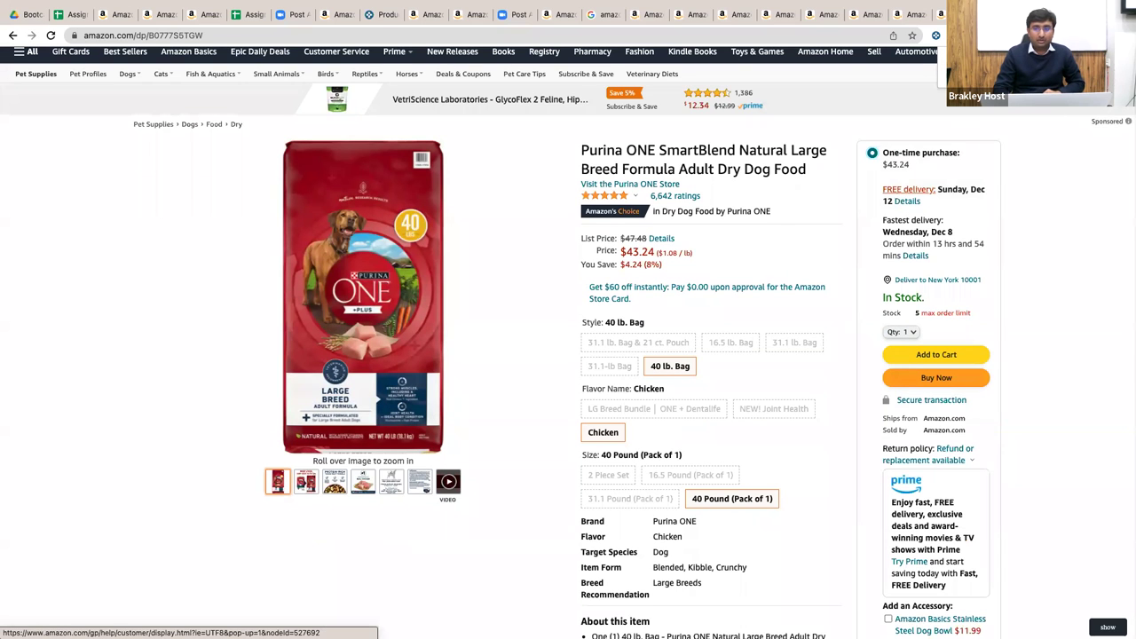
# - Switch to the Assignment Batch 9 spreadsheet and colour the AMZ TO AMZ (USA) sheet tab green
pyautogui.click(257, 15)
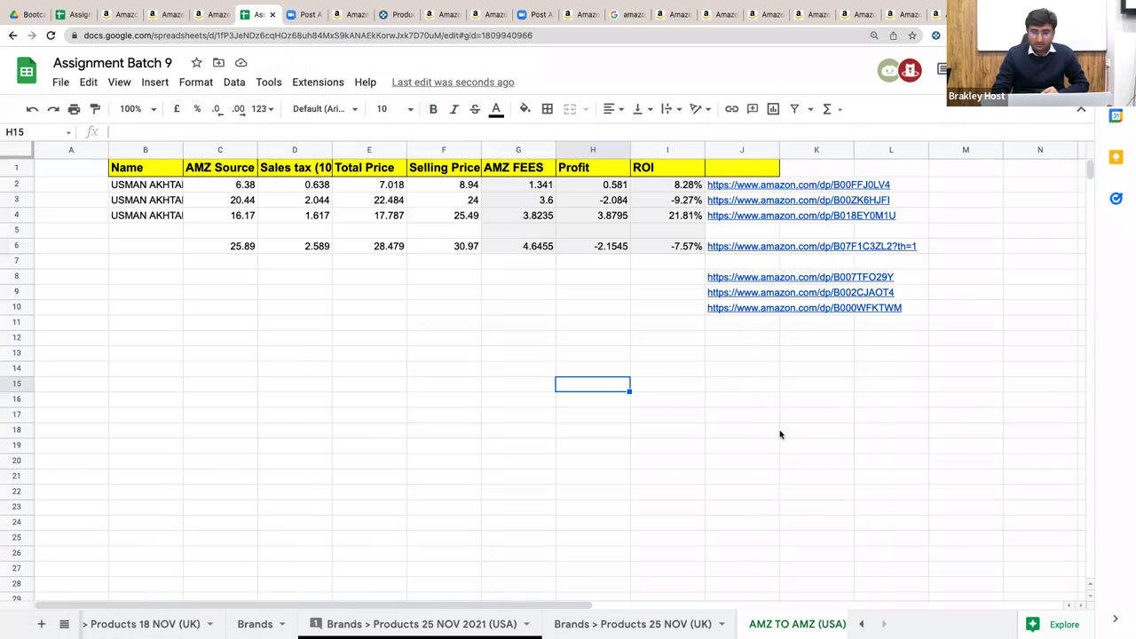
pyautogui.click(832, 621)
pyautogui.moveTo(817, 462)
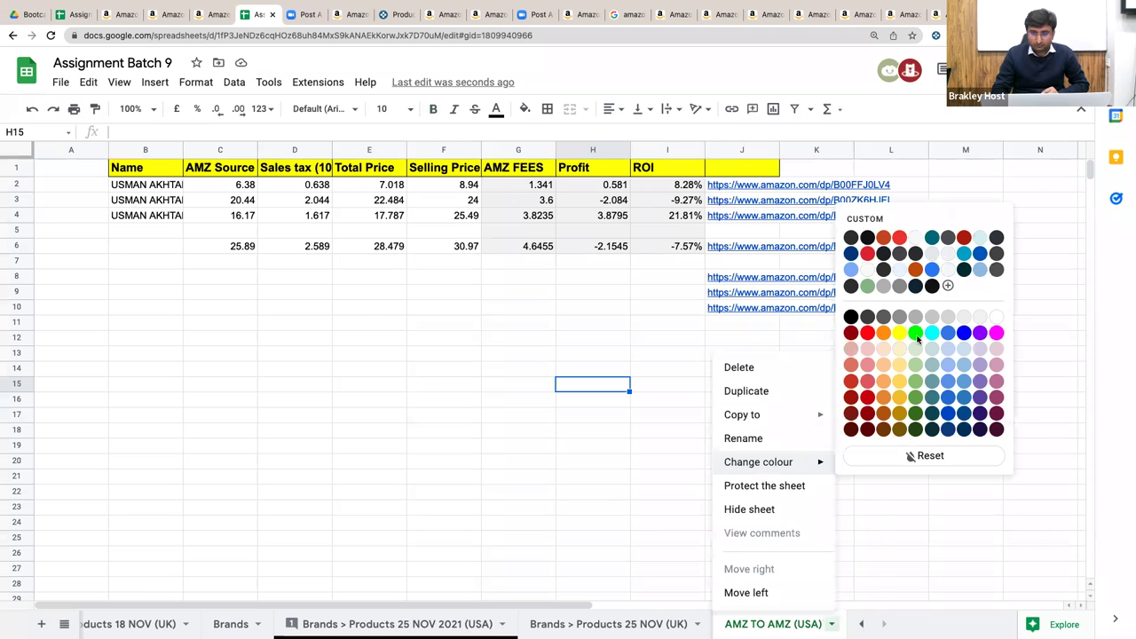
pyautogui.click(916, 332)
pyautogui.click(552, 353)
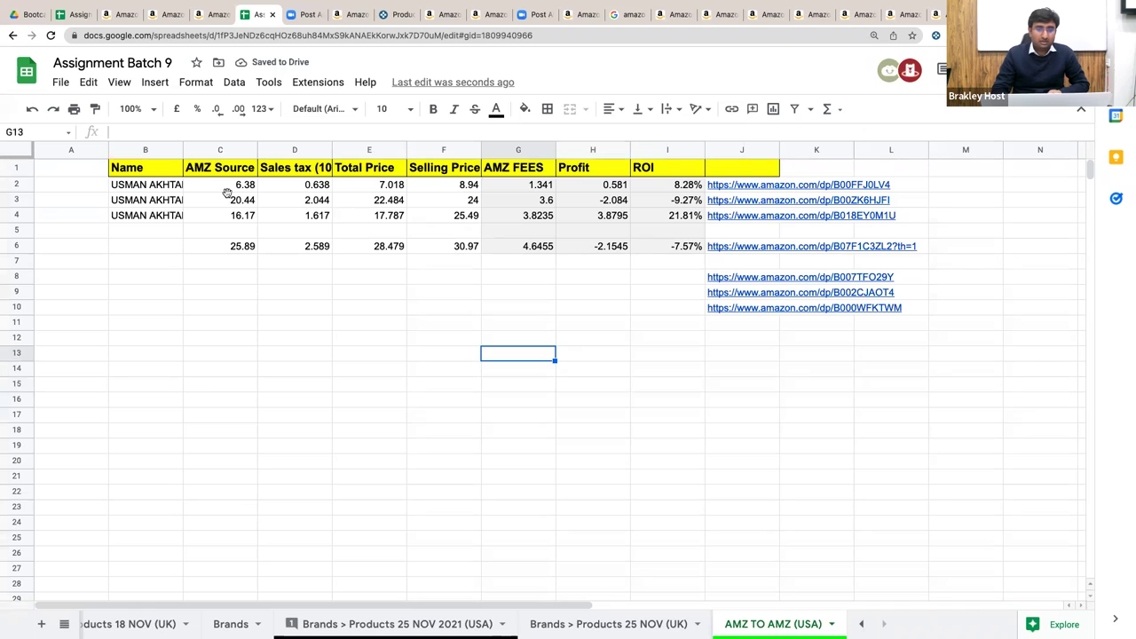
# - Widen column D to fit its full Sales tax (10%) Approx header
pyautogui.click(233, 198)
pyautogui.click(328, 151)
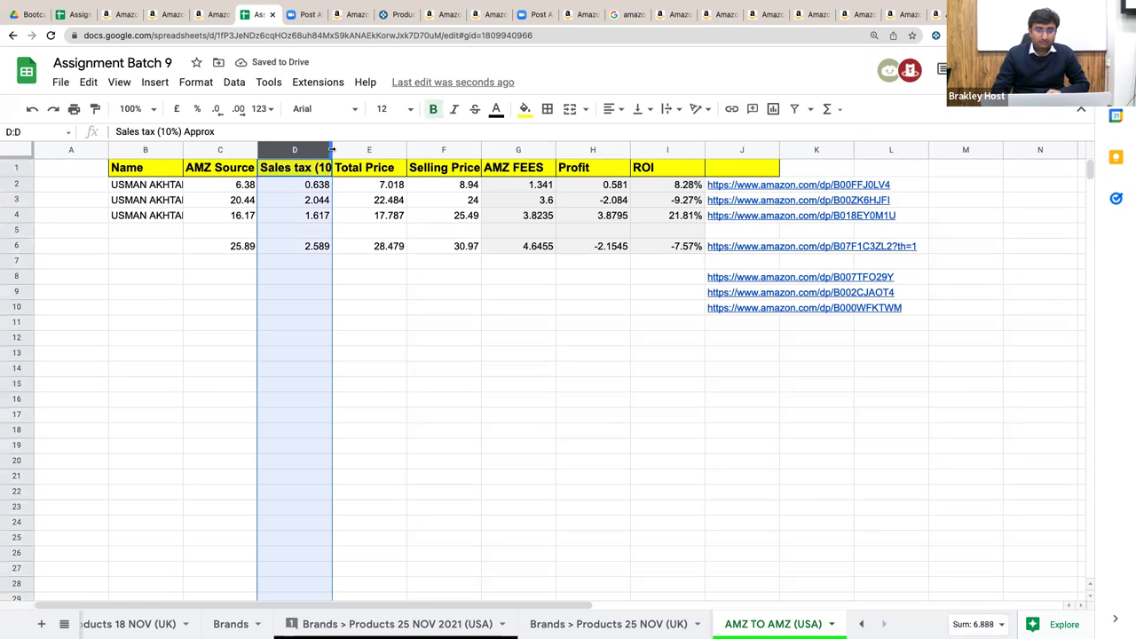
pyautogui.doubleClick(332, 151)
pyautogui.click(317, 261)
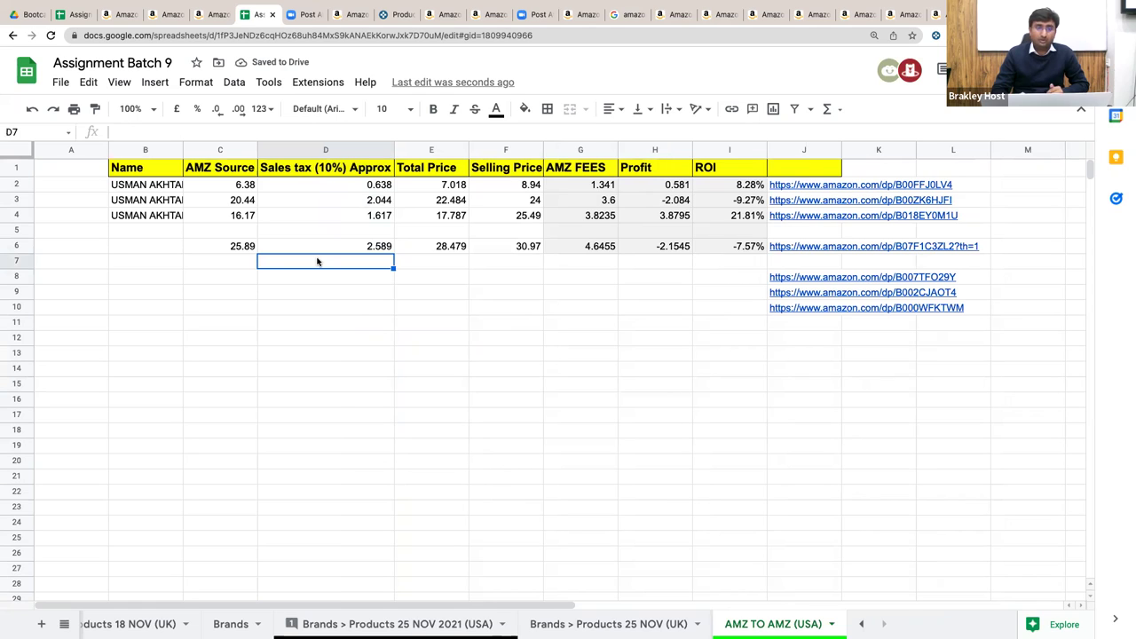
pyautogui.click(215, 184)
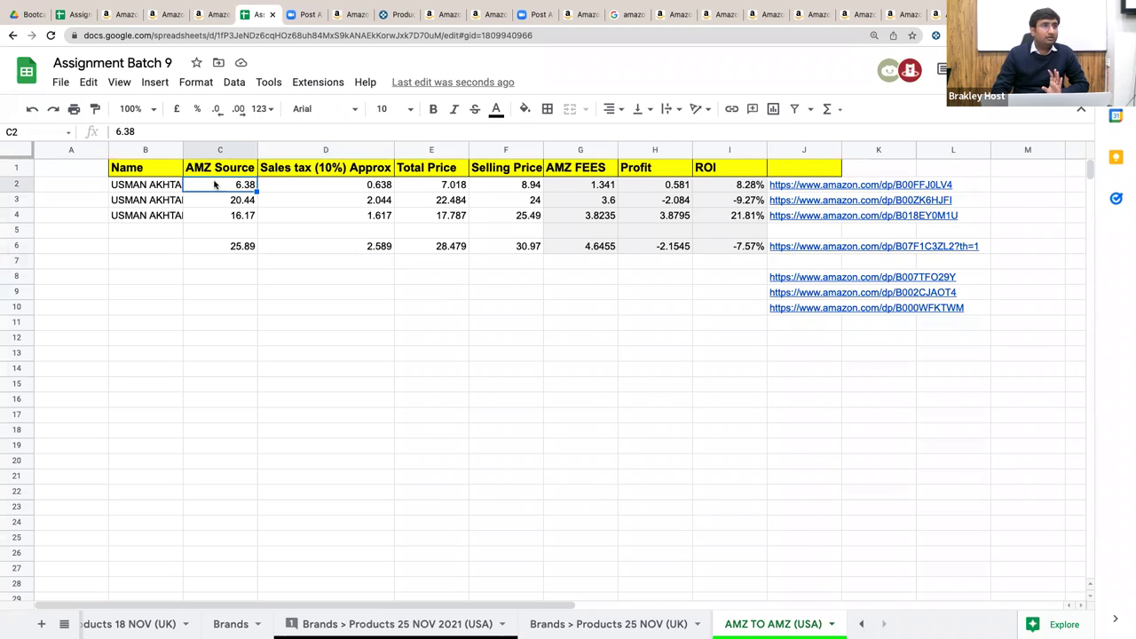
# - Open the product link in J10, show all buying options for the listing and copy its address
pyautogui.click(815, 307)
pyautogui.click(813, 333)
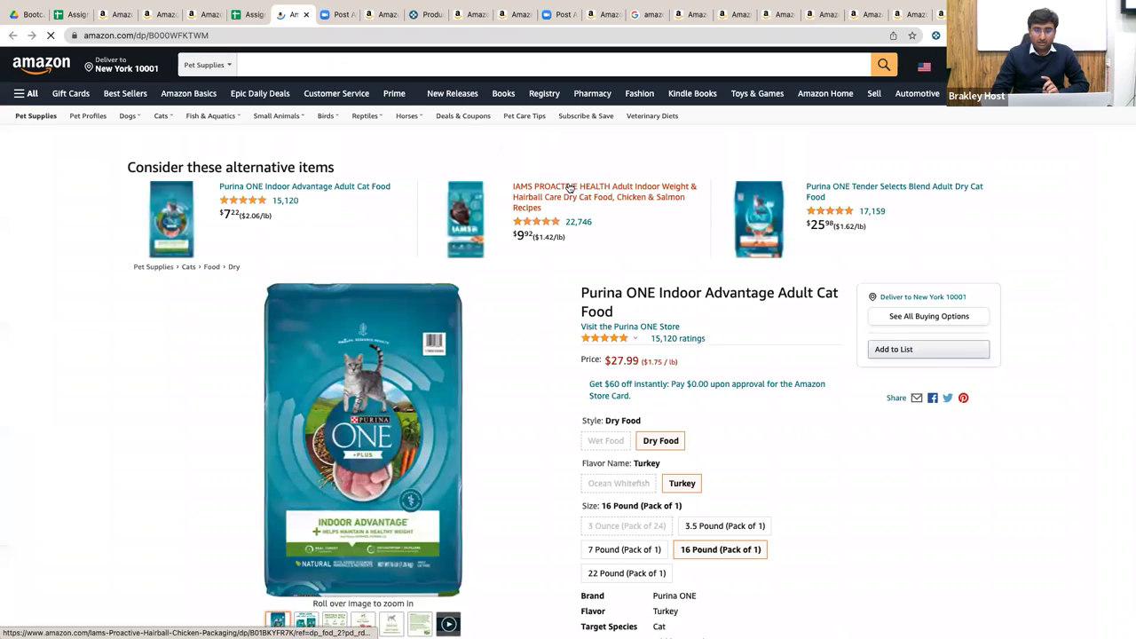
pyautogui.scroll(-1, 958, 295)
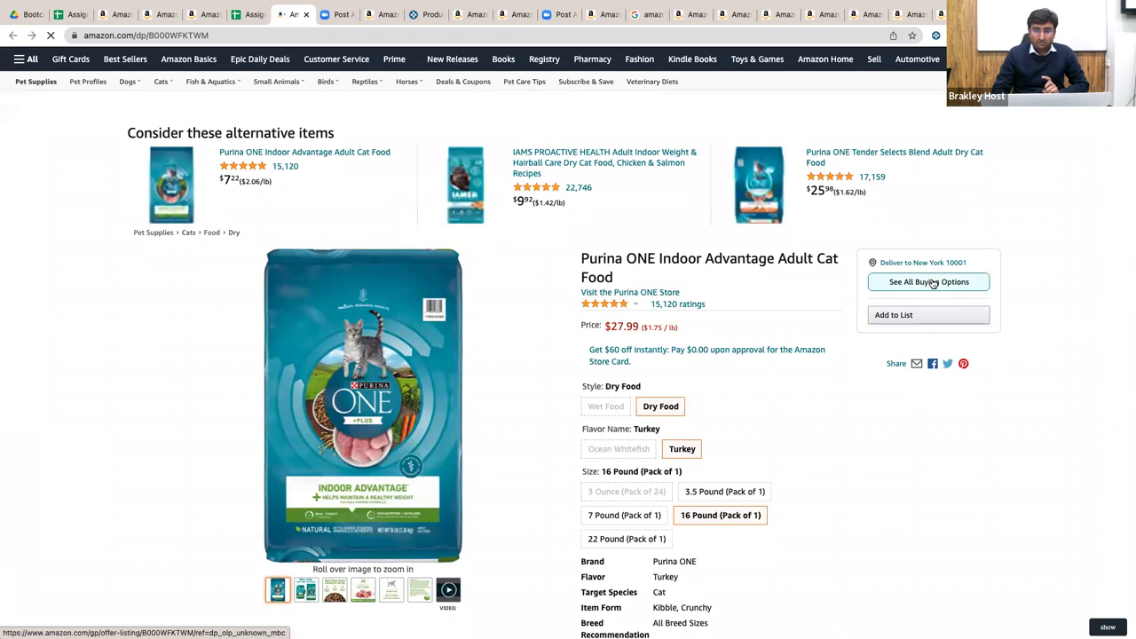
pyautogui.click(932, 282)
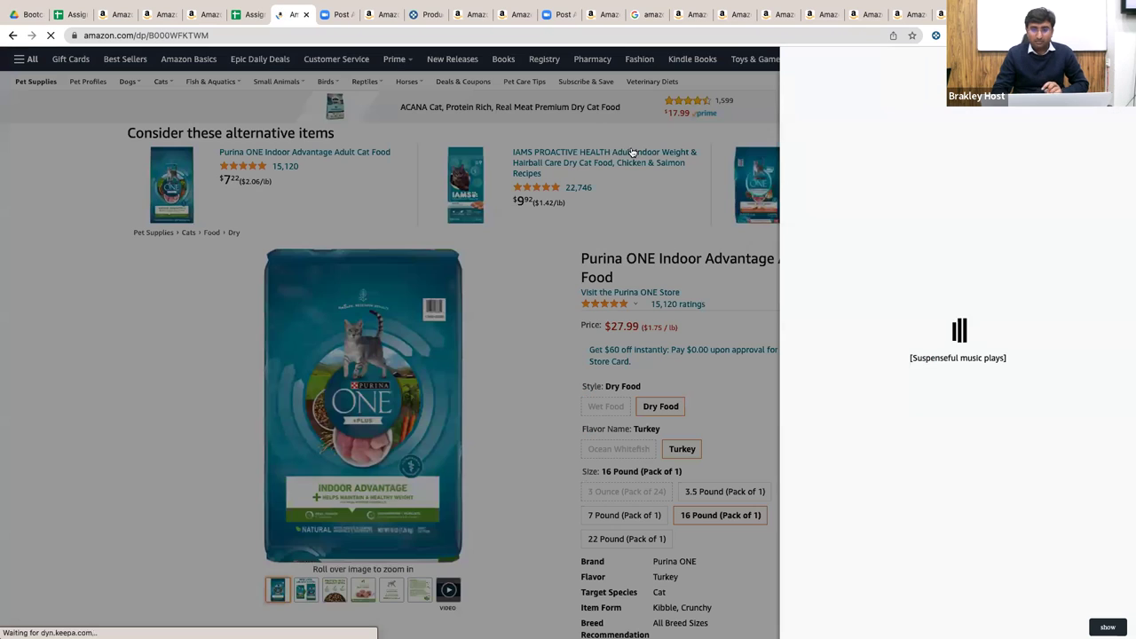
pyautogui.click(554, 34)
pyautogui.hotkey('ctrl', 'c')
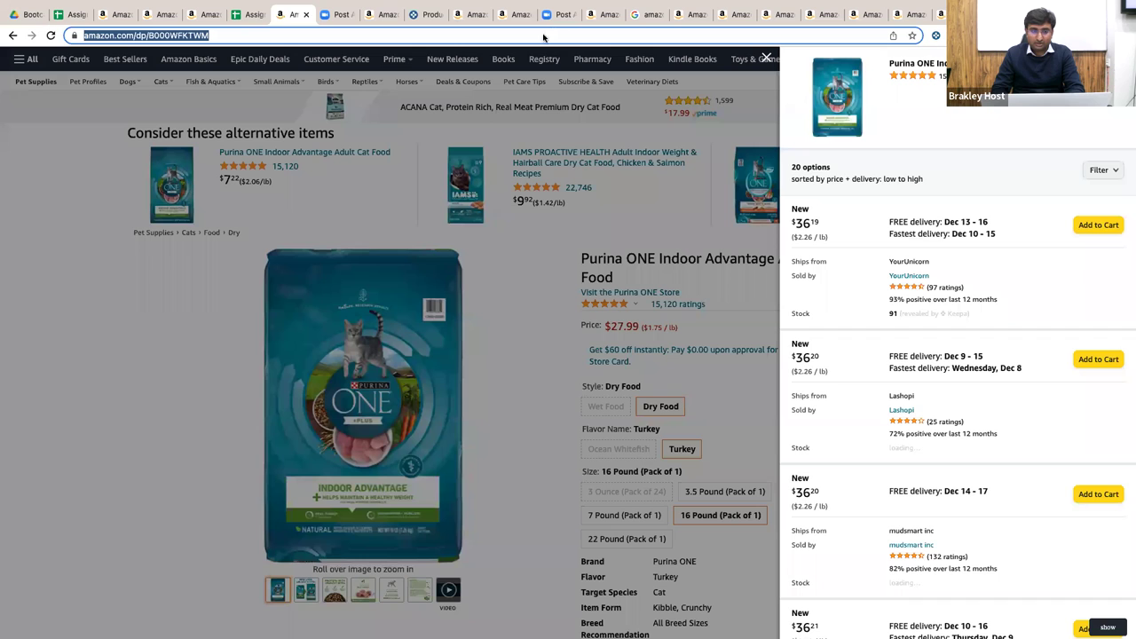
# - Enter 36.19 as the Selling Price in F10 of the AMZ TO AMZ (USA) sheet
pyautogui.click(251, 14)
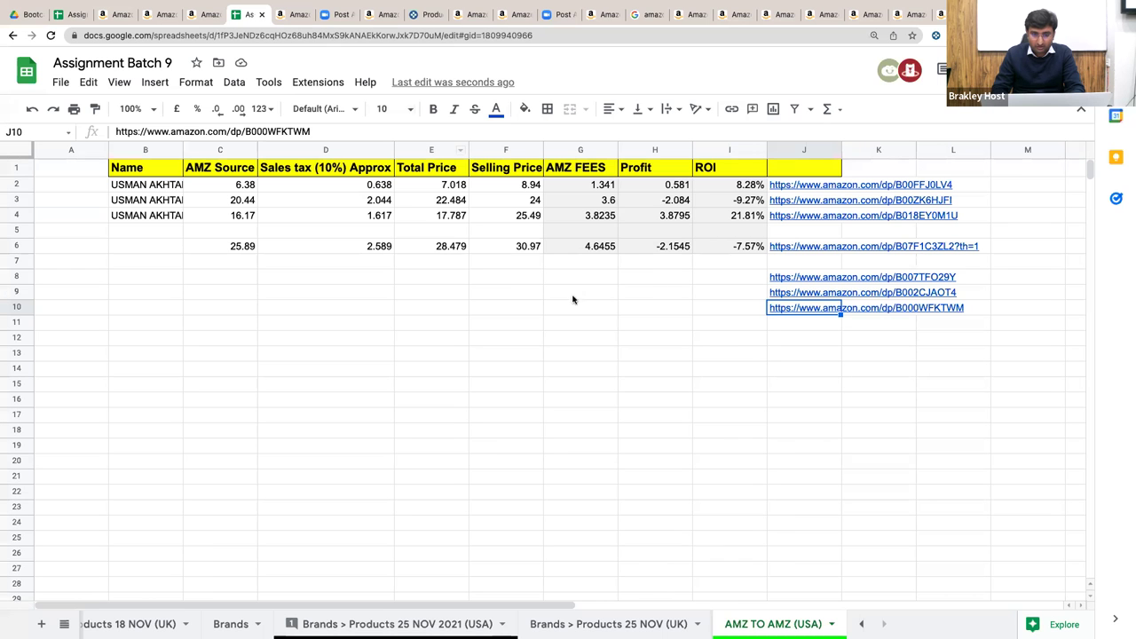
pyautogui.click(503, 297)
pyautogui.click(505, 307)
pyautogui.write('36.19')
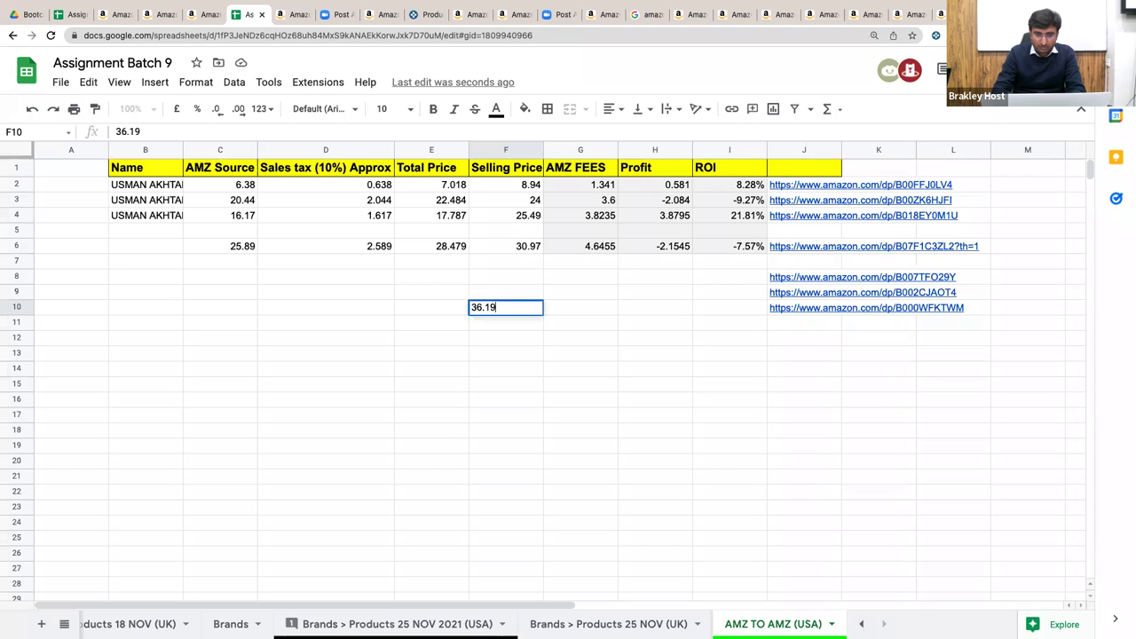
pyautogui.press('Return')
# - Open the copied Purina ONE Indoor Advantage listing in the Amazon Business window and view its business price
pyautogui.hotkey('ctrl', 'Right')
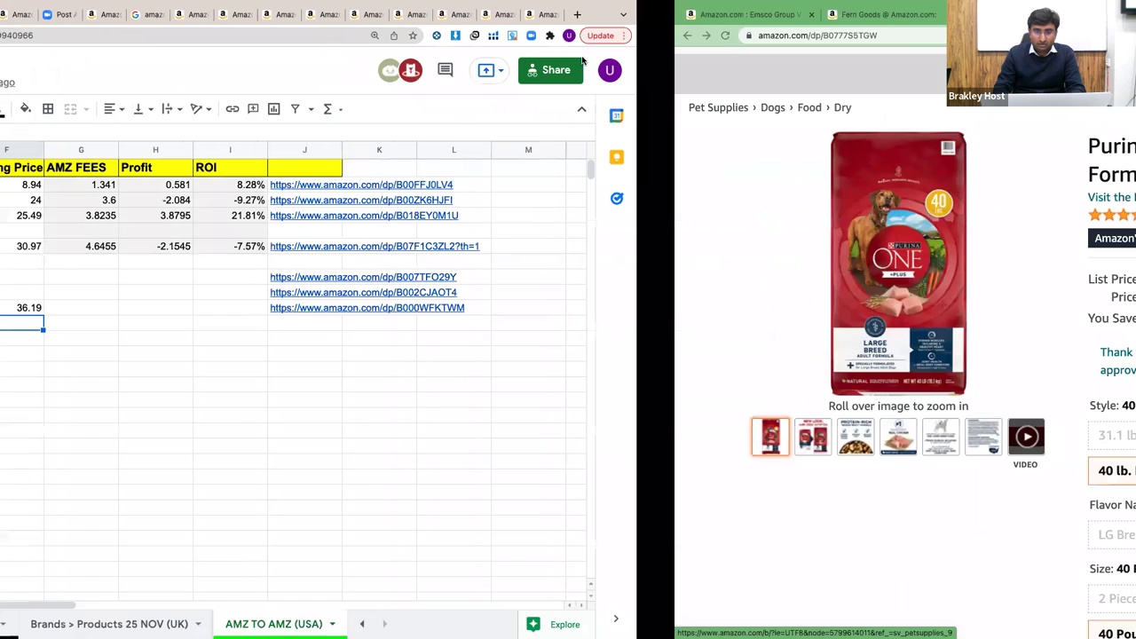
pyautogui.click(577, 34)
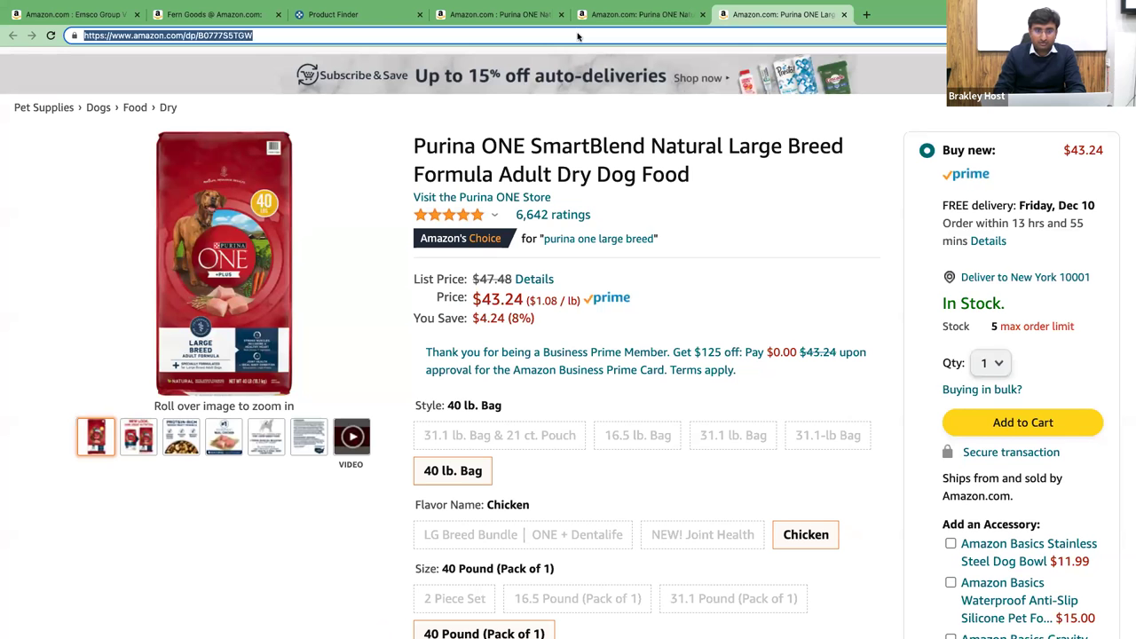
pyautogui.hotkey('ctrl', 'v')
pyautogui.press('Return')
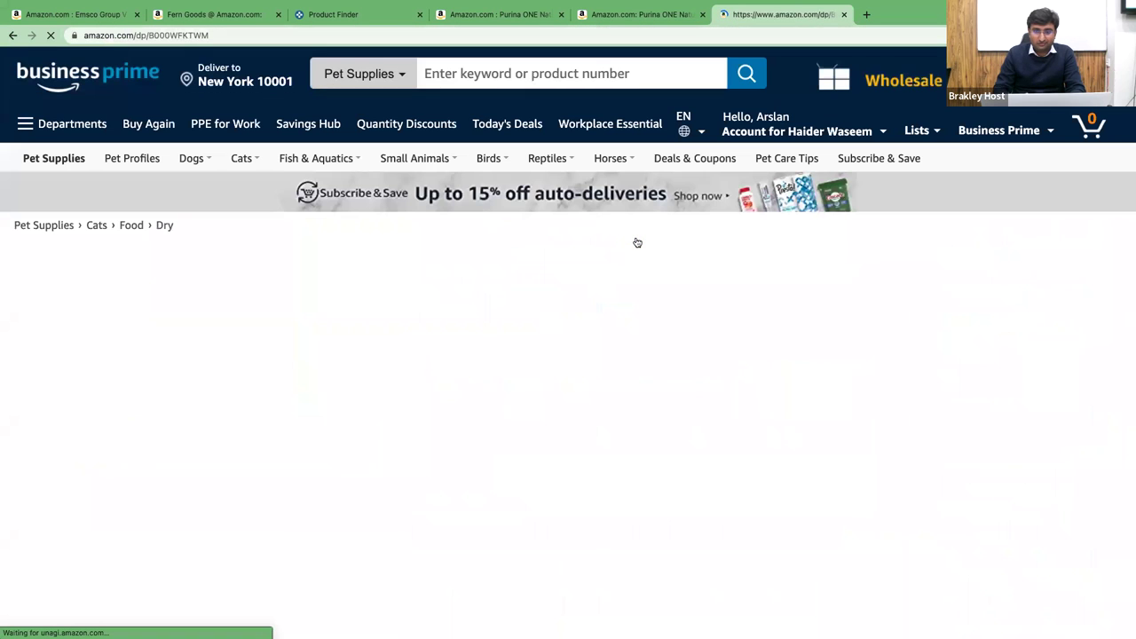
pyautogui.scroll(-1, 637, 242)
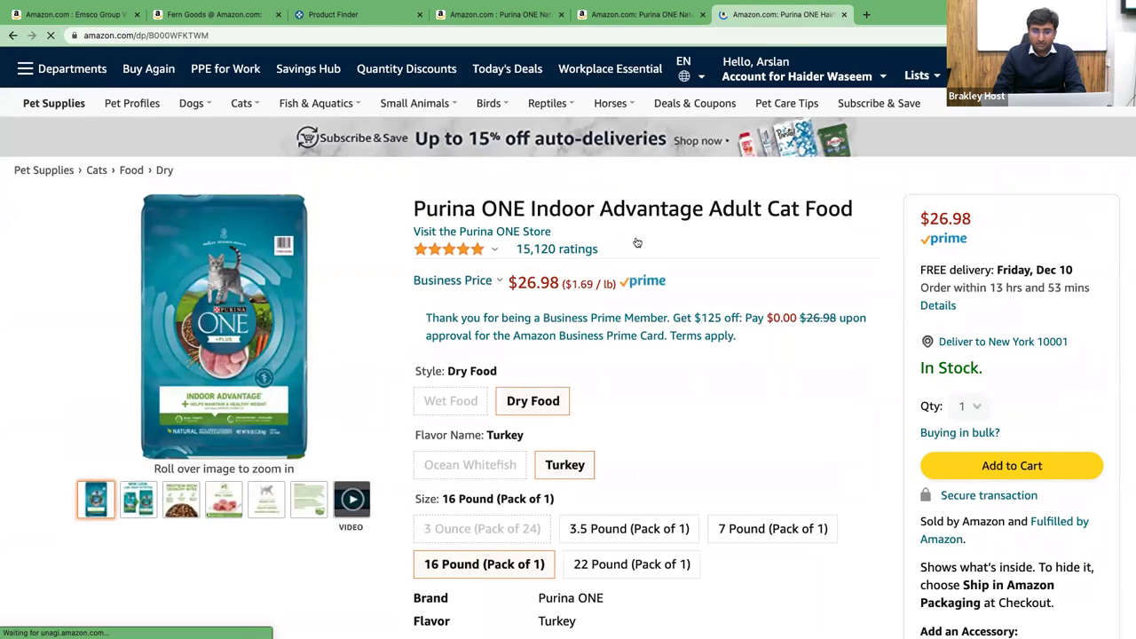
# - Return to the spreadsheet and enter 26.98 as the AMZ Source price in C10
pyautogui.hotkey('ctrl', 'Left')
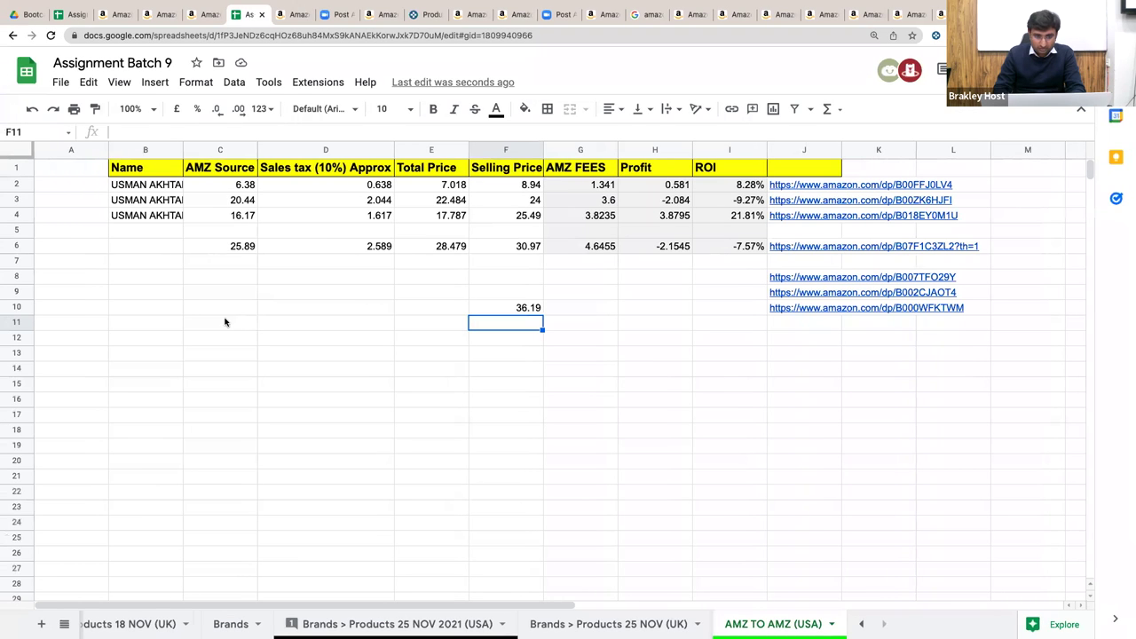
pyautogui.click(212, 311)
pyautogui.write('26.98')
pyautogui.click(325, 322)
# - Fill the Sales tax formula from D3 and the Total Price formula from E4 down to row 14
pyautogui.press('Up')
pyautogui.press('Up')
pyautogui.press('Up')
pyautogui.press('Up')
pyautogui.press('Up')
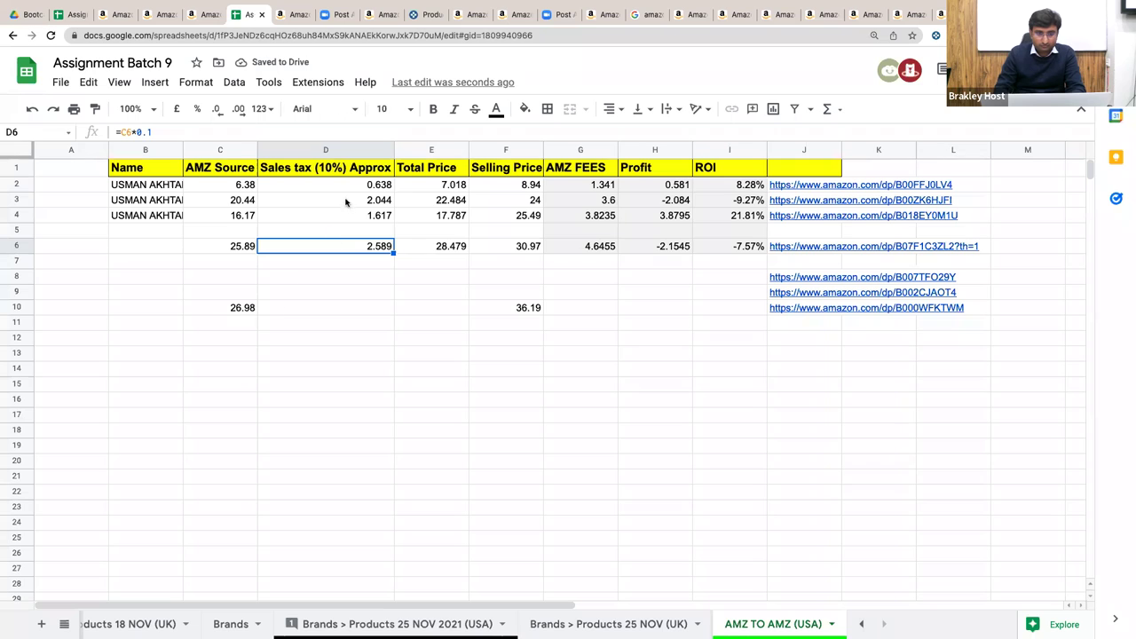
pyautogui.click(347, 203)
pyautogui.moveTo(393, 206); pyautogui.dragTo(373, 375)
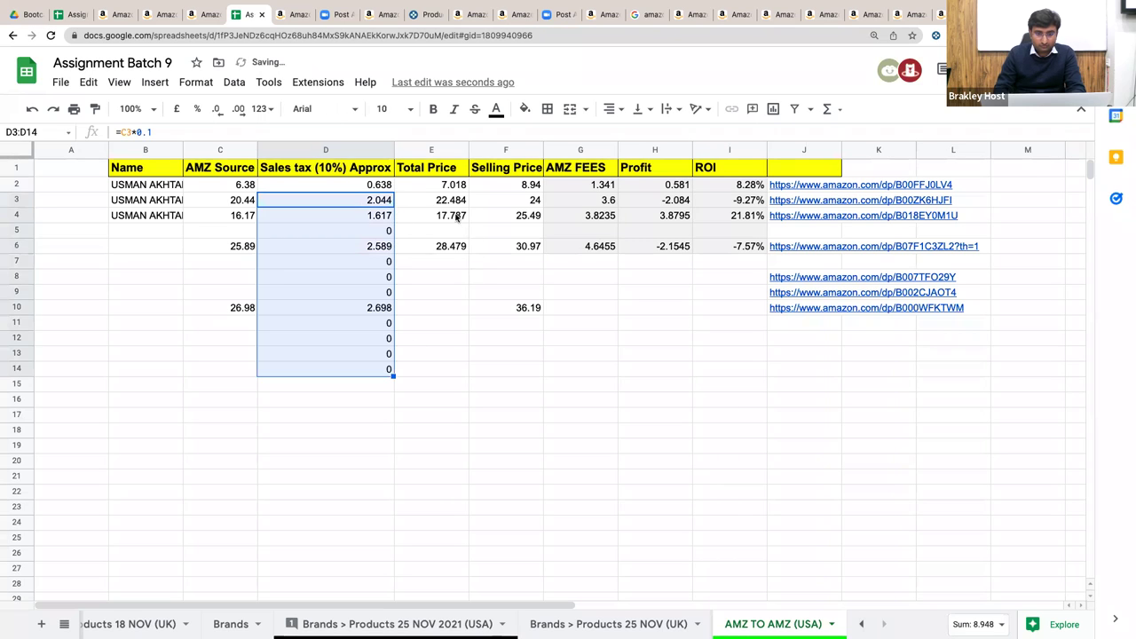
pyautogui.click(457, 219)
pyautogui.moveTo(468, 222); pyautogui.dragTo(461, 371)
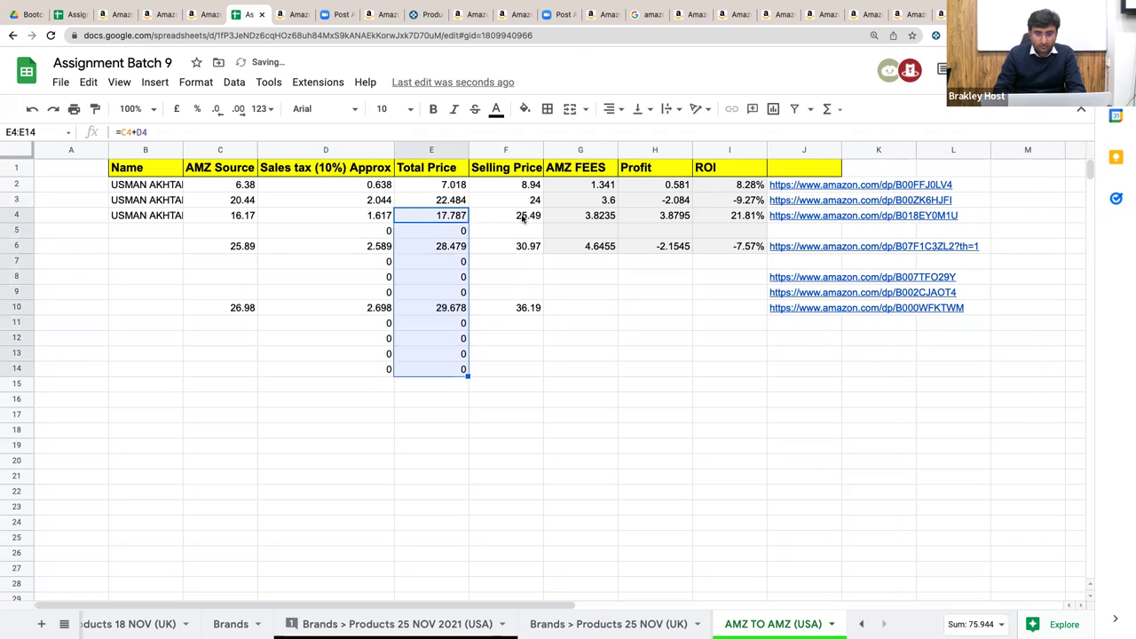
# - Fill the AMZ FEES, Profit and ROI formulas from row 6 down to row 14
pyautogui.click(600, 248)
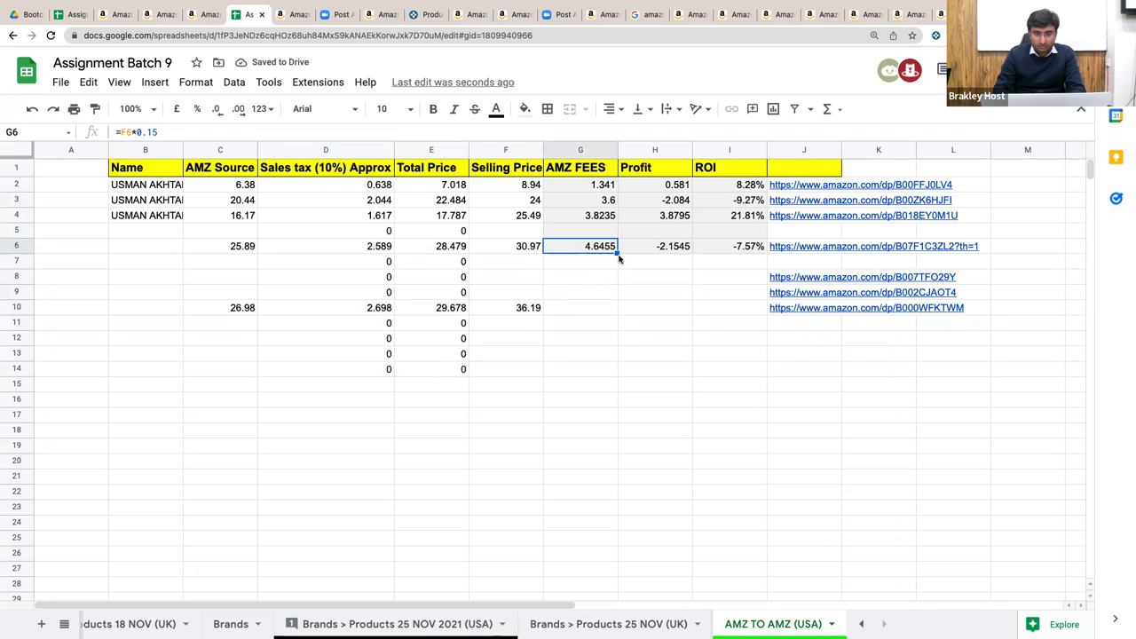
pyautogui.moveTo(616, 254); pyautogui.dragTo(611, 369)
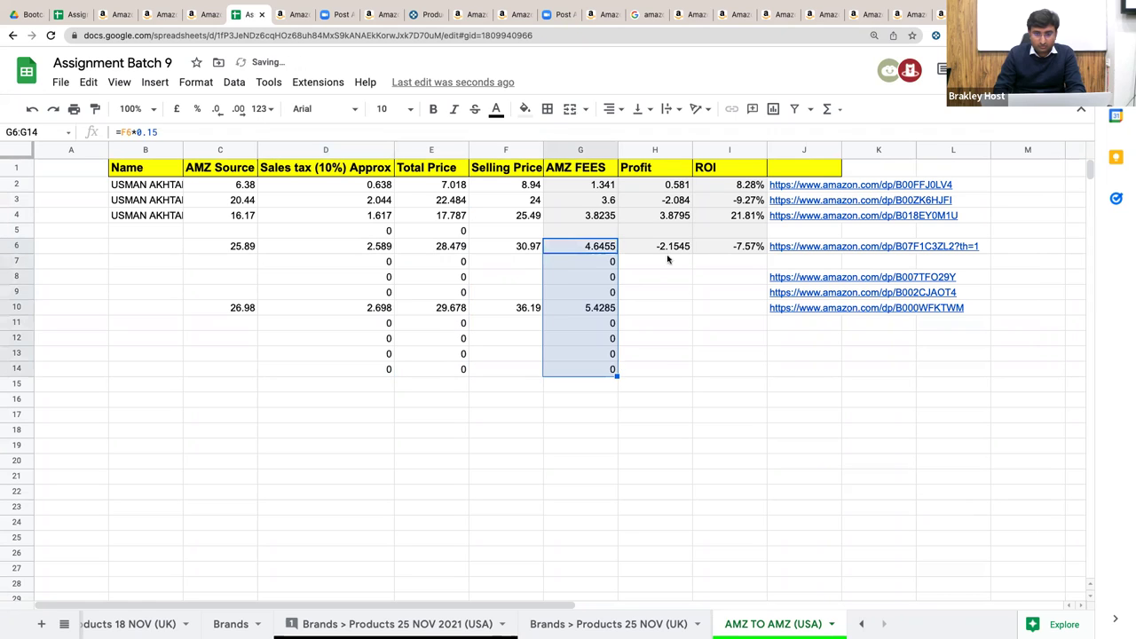
pyautogui.click(667, 246)
pyautogui.moveTo(690, 253); pyautogui.dragTo(685, 369)
pyautogui.click(732, 247)
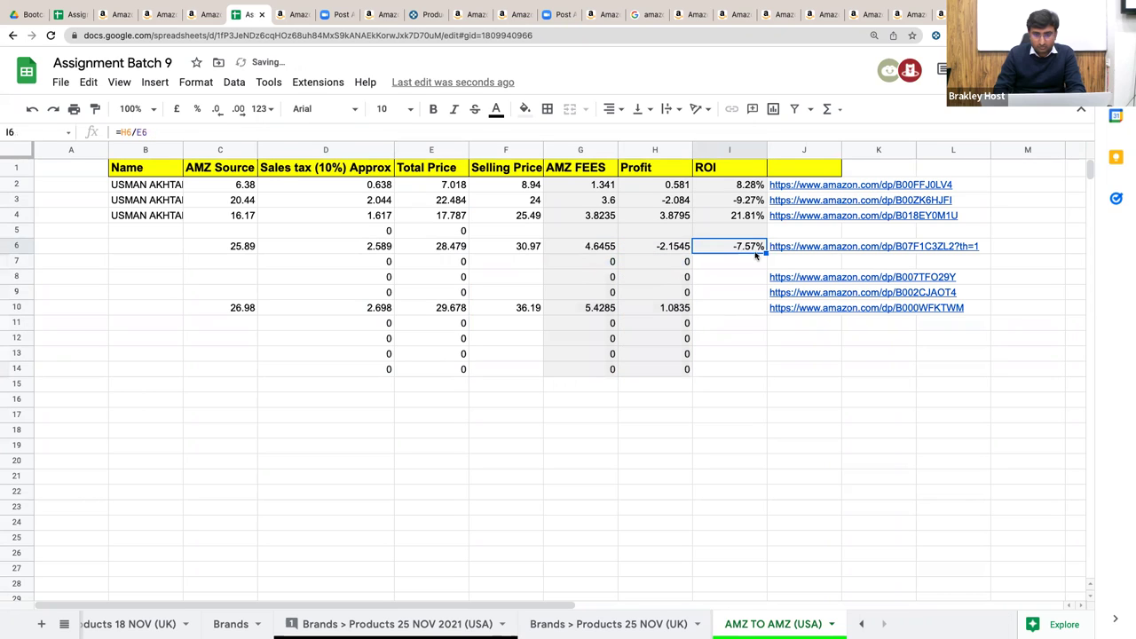
pyautogui.moveTo(767, 254); pyautogui.dragTo(760, 375)
pyautogui.click(823, 354)
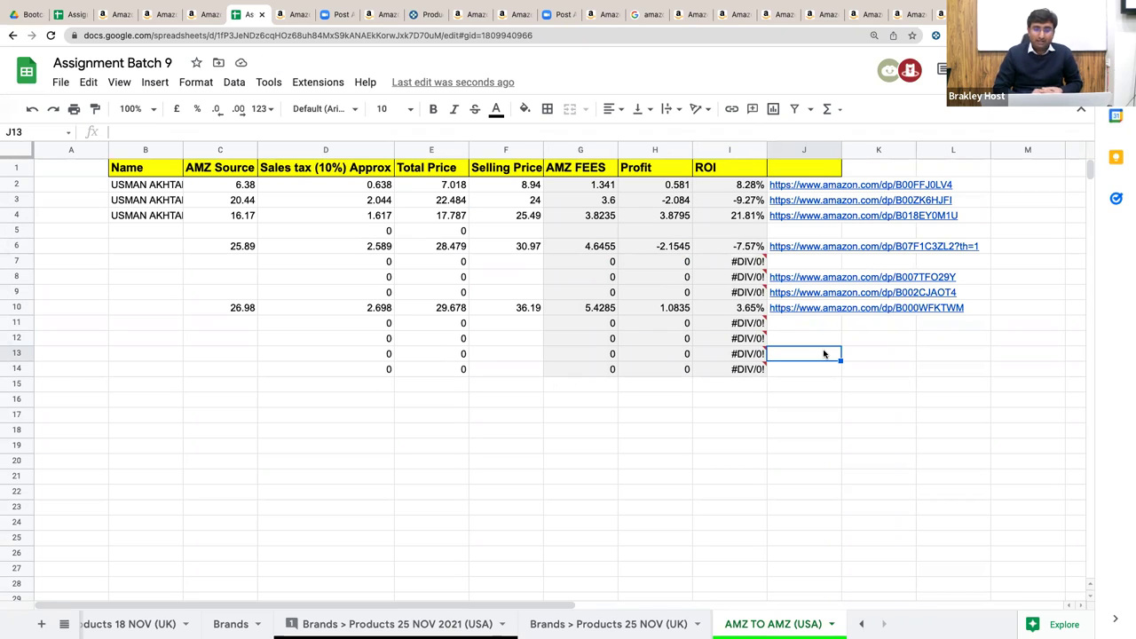
# - Review the source price, total price, selling price and AMZ fees of the product in row 10
pyautogui.click(232, 307)
pyautogui.click(504, 307)
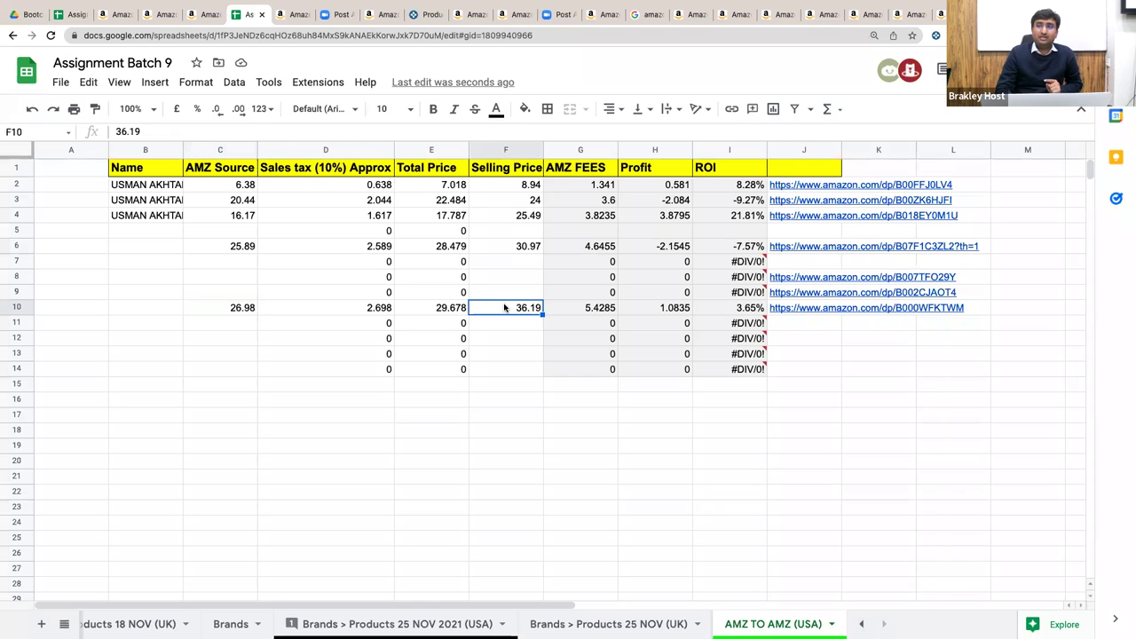
pyautogui.click(245, 310)
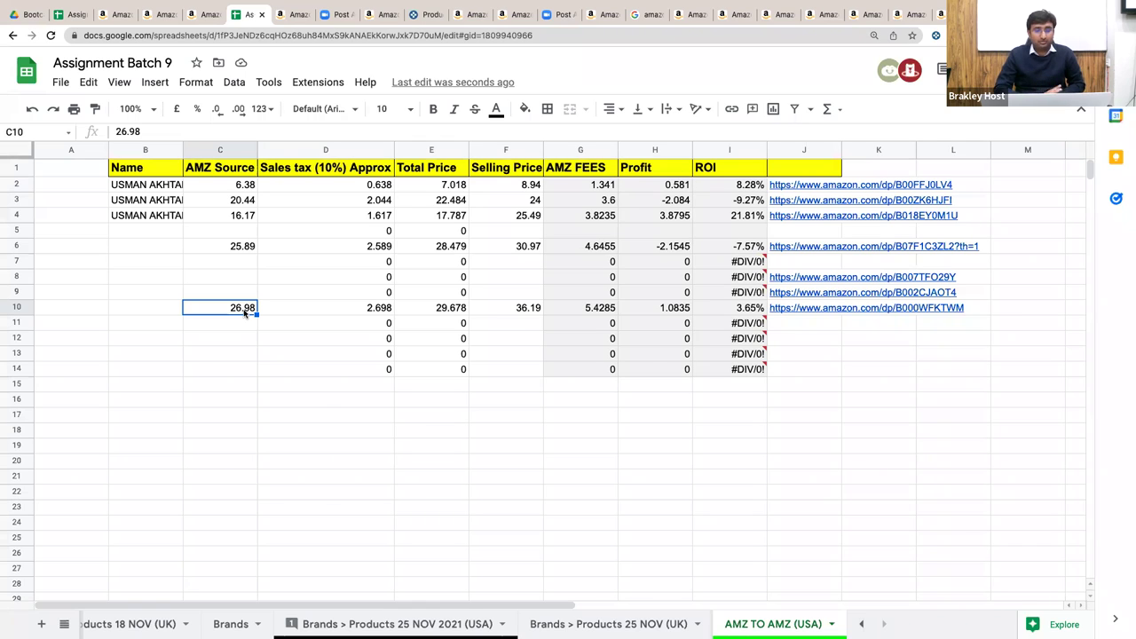
pyautogui.click(452, 308)
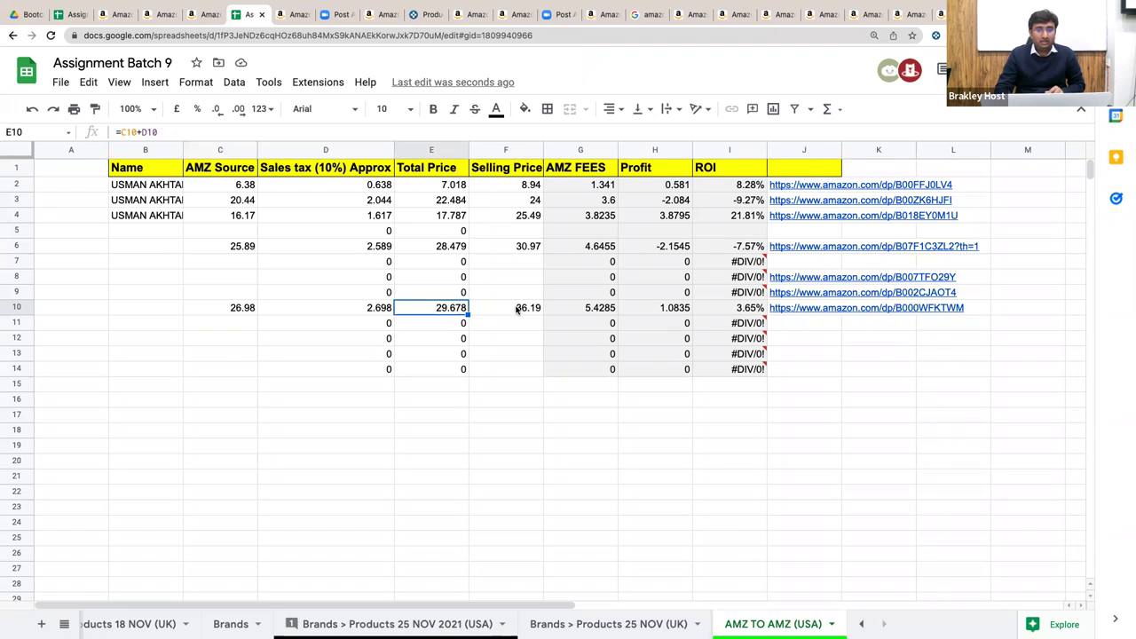
pyautogui.click(516, 310)
pyautogui.click(597, 318)
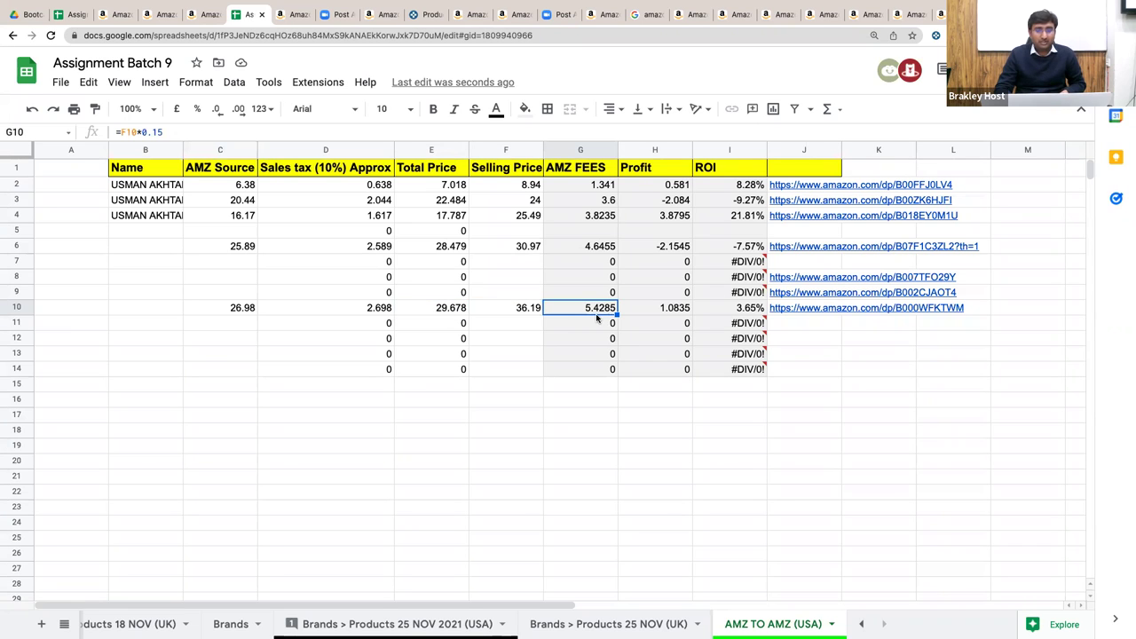
# - Review the Profit, ROI and Sales tax formulas of the product in row 10
pyautogui.click(687, 310)
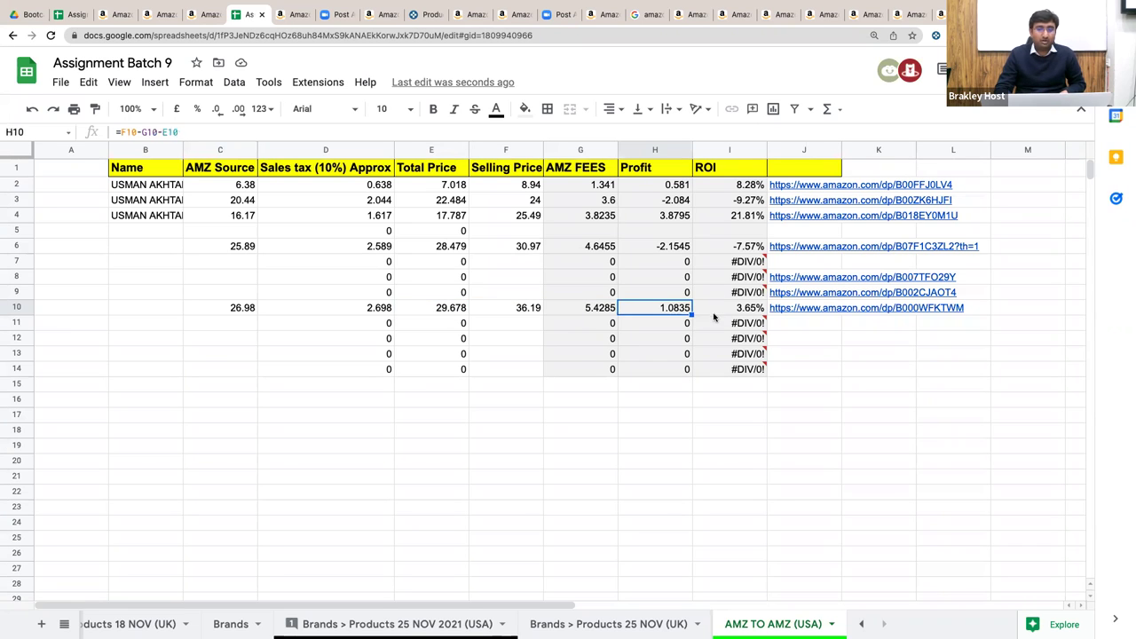
pyautogui.click(715, 317)
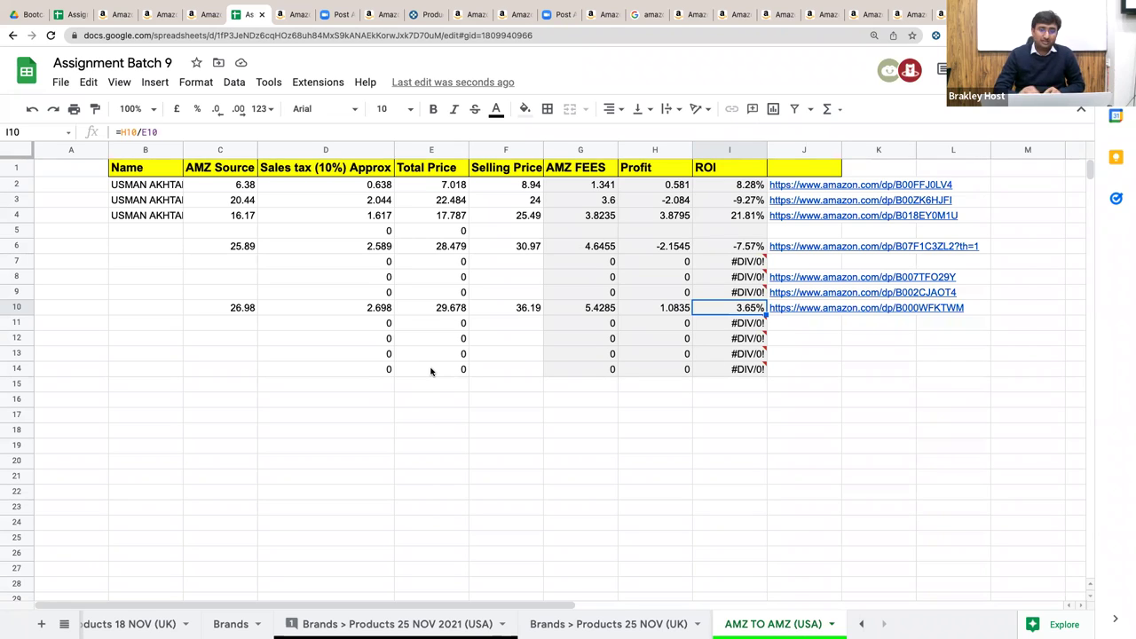
pyautogui.click(370, 309)
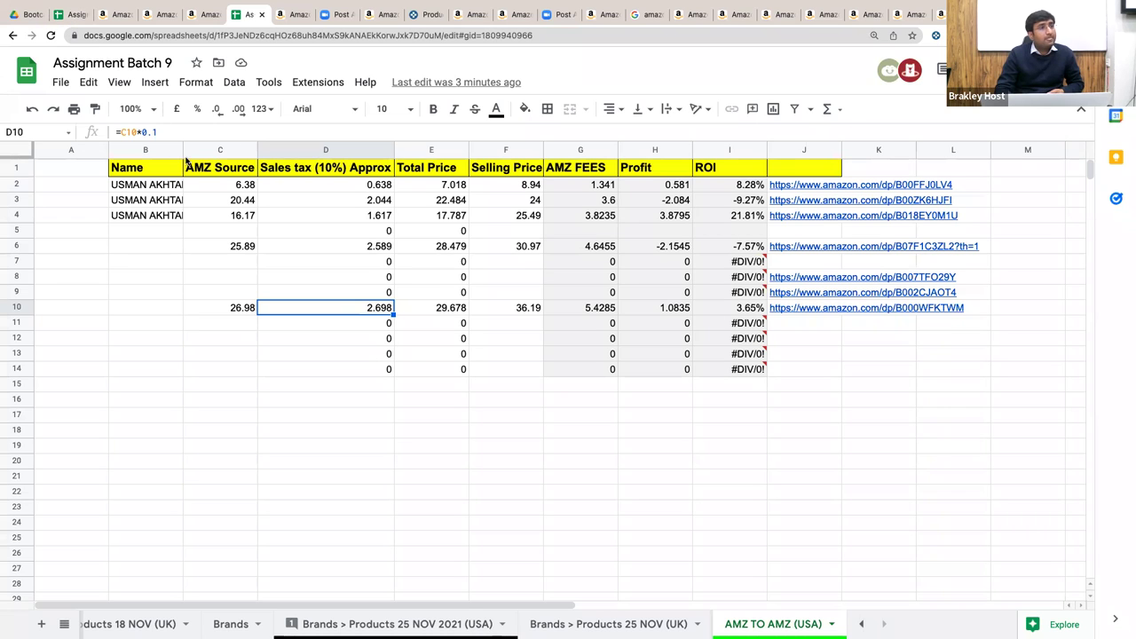
# - Switch to the Assignment Bc 8 spreadsheet and copy the range B1:I6 from its AMZ TO AMZ (UK) sheet
pyautogui.click(69, 20)
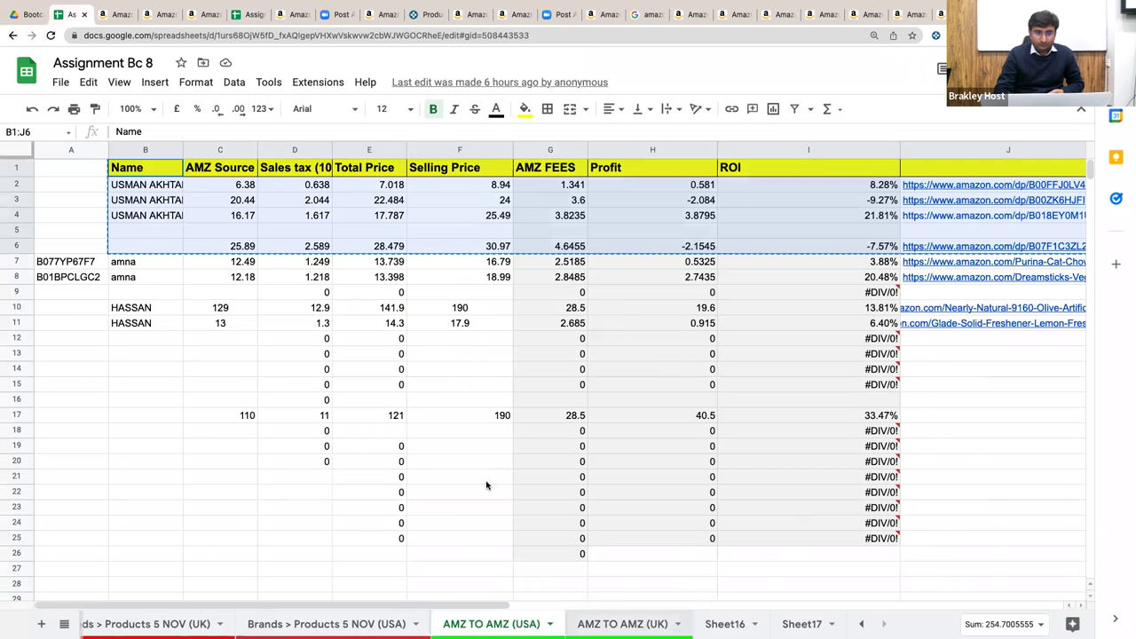
pyautogui.hotkey('alt', 'Down')
pyautogui.moveTo(133, 170); pyautogui.dragTo(719, 250)
pyautogui.hotkey('ctrl', 'c')
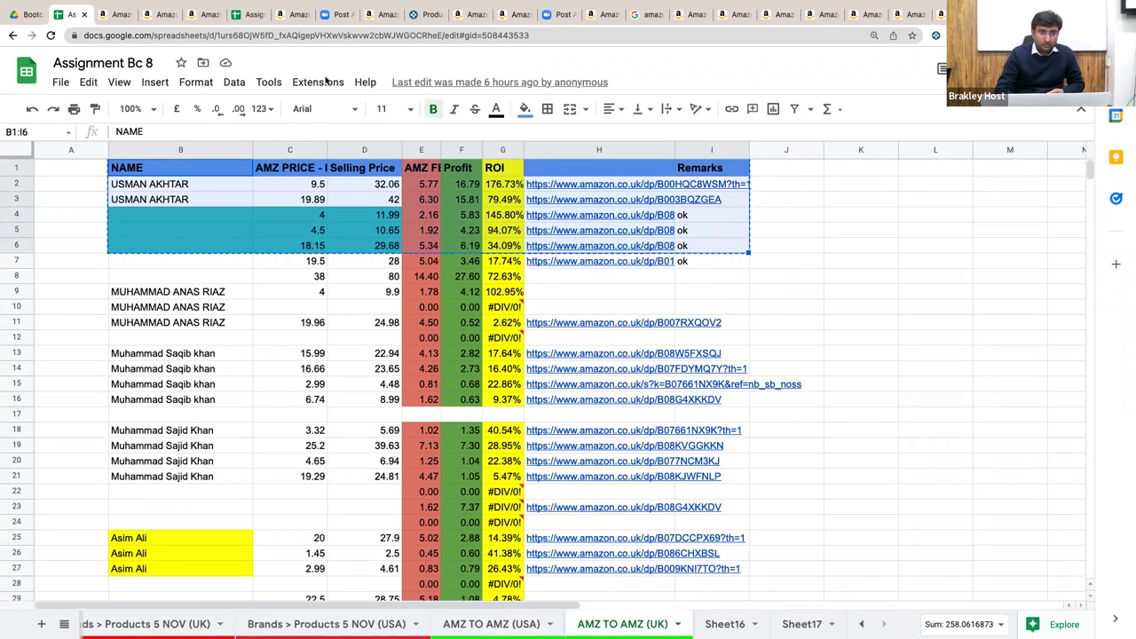
# - Return to the Assignment Batch 9 spreadsheet and add two new blank sheets
pyautogui.click(249, 15)
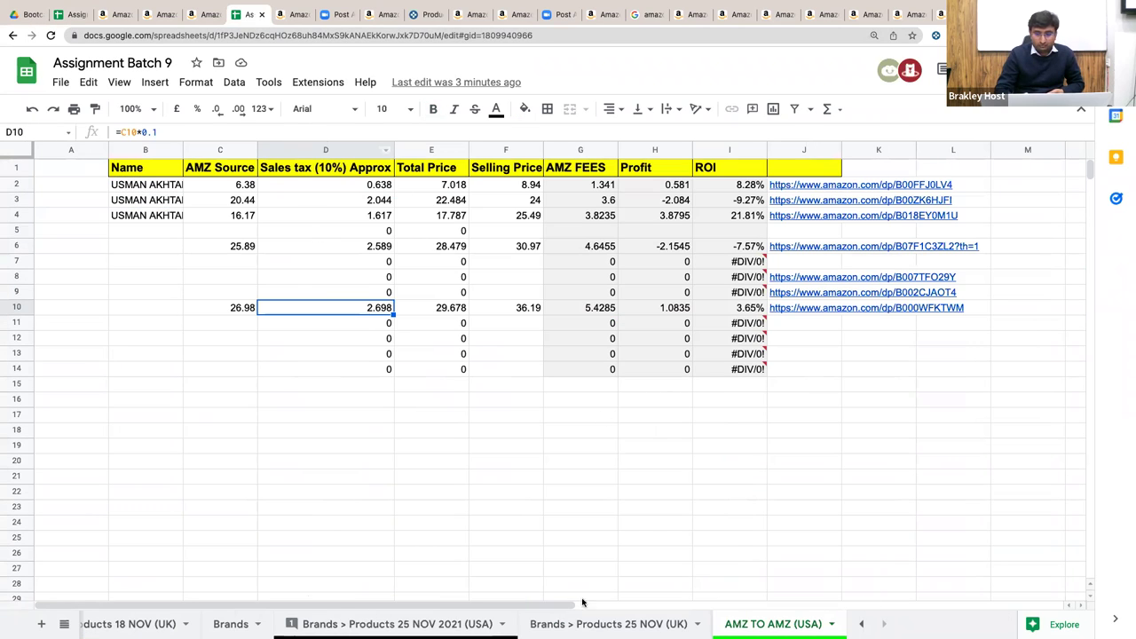
pyautogui.click(41, 624)
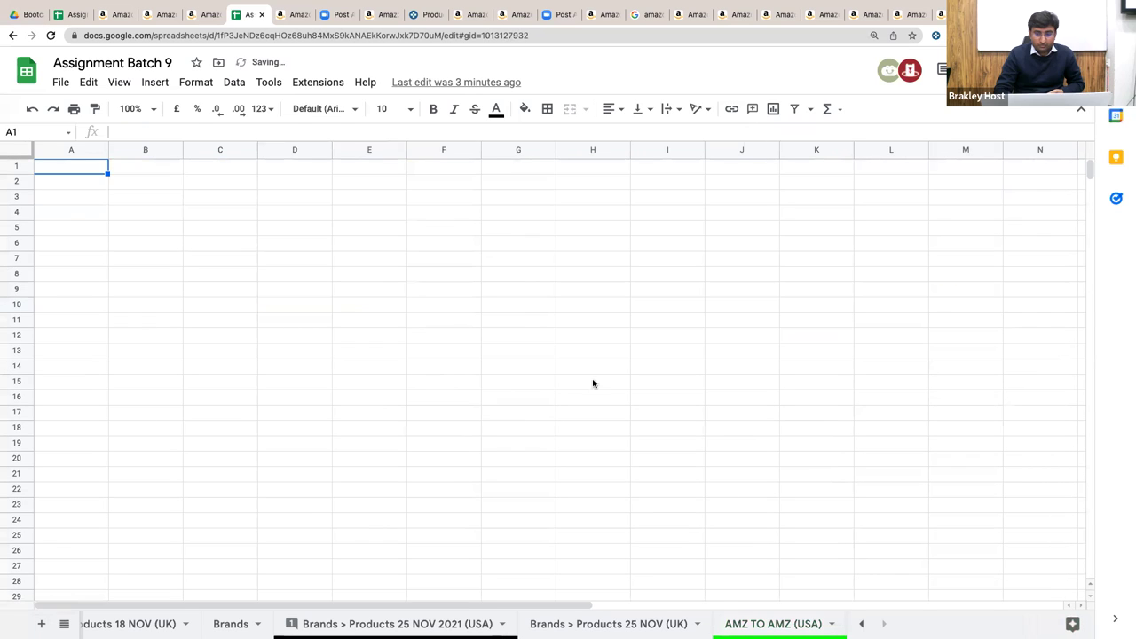
pyautogui.hscroll(2, 717, 603)
pyautogui.moveTo(771, 621)
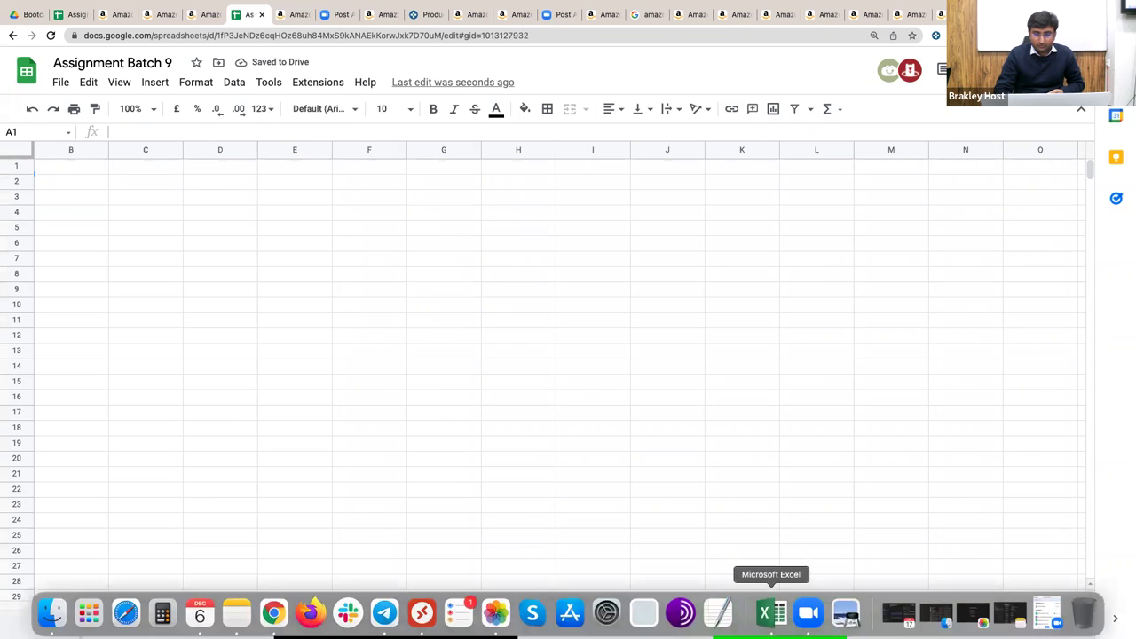
pyautogui.click(713, 509)
pyautogui.hscroll(-5, 444, 624)
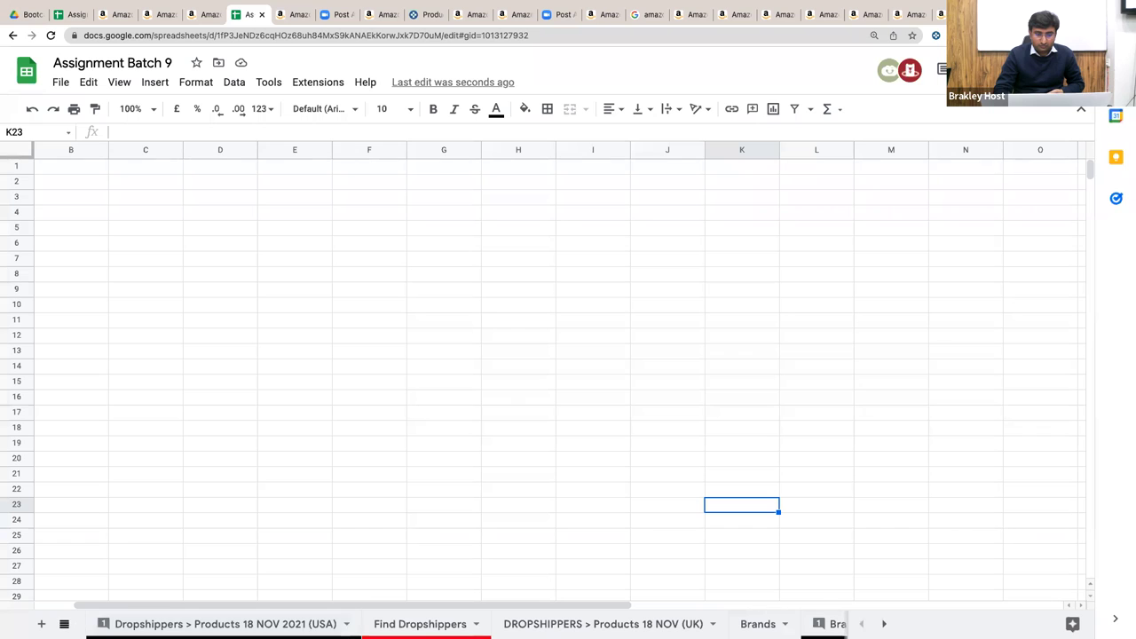
pyautogui.click(40, 623)
pyautogui.moveTo(677, 623)
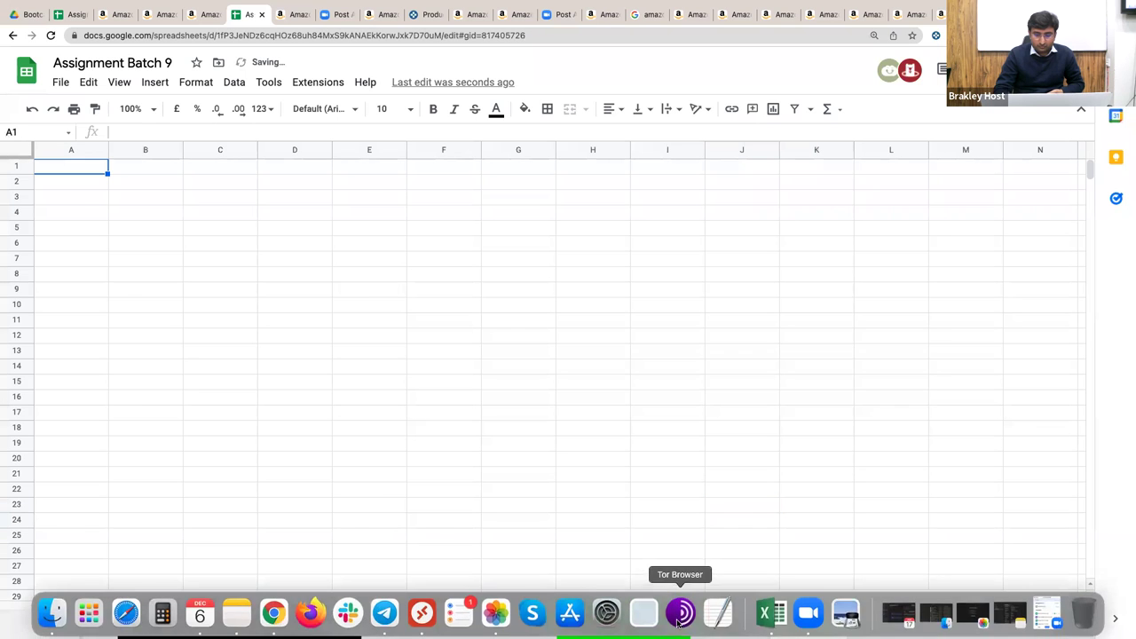
# - Rename Sheet20 as AMZ TO AMZ (UK)
pyautogui.click(723, 624)
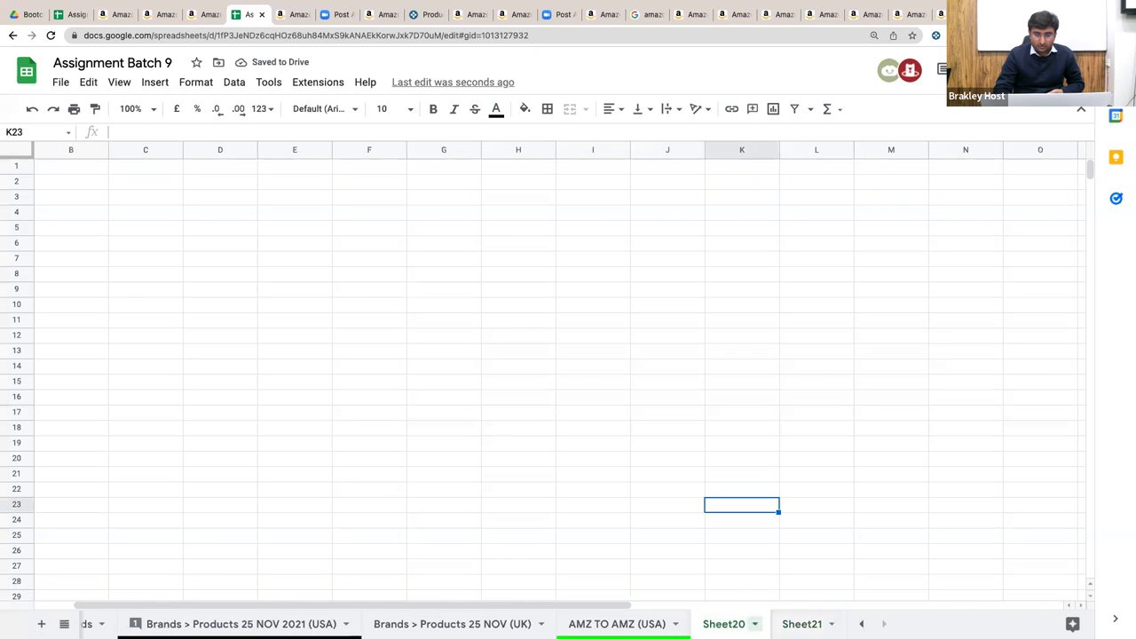
pyautogui.click(755, 623)
pyautogui.click(744, 443)
pyautogui.press('BackSpace')
pyautogui.write('AMZ')
pyautogui.press('BackSpace')
pyautogui.press('BackSpace')
pyautogui.write('MZ TO AMZ (UK)')
pyautogui.press('Return')
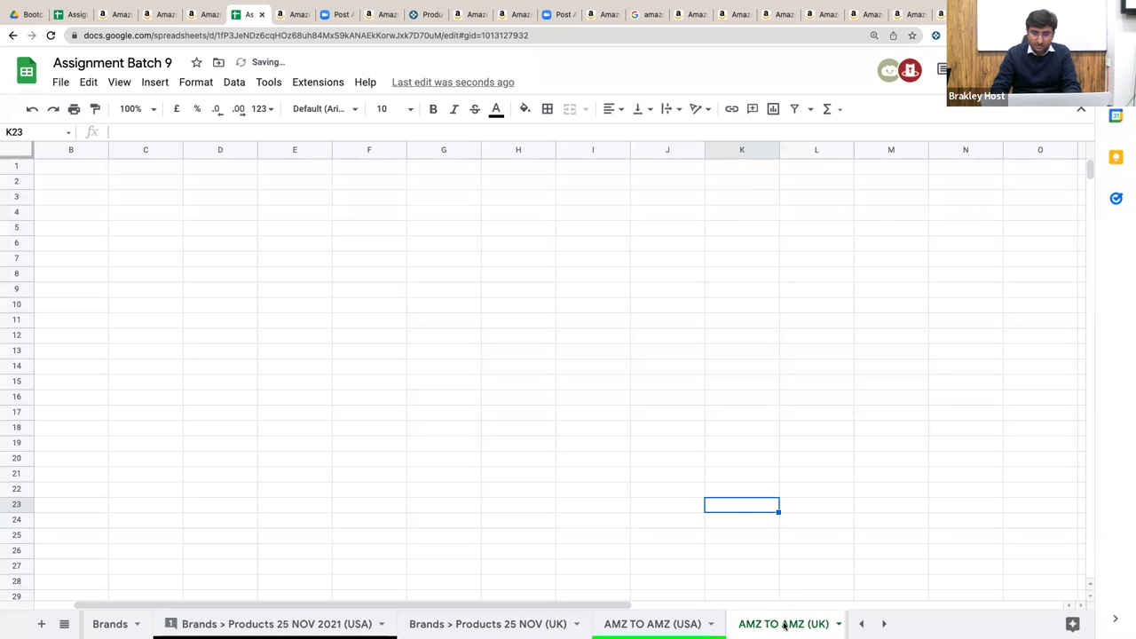
# - Set the tab colour of the AMZ TO AMZ (UK) sheet to bright green
pyautogui.click(838, 624)
pyautogui.moveTo(825, 462)
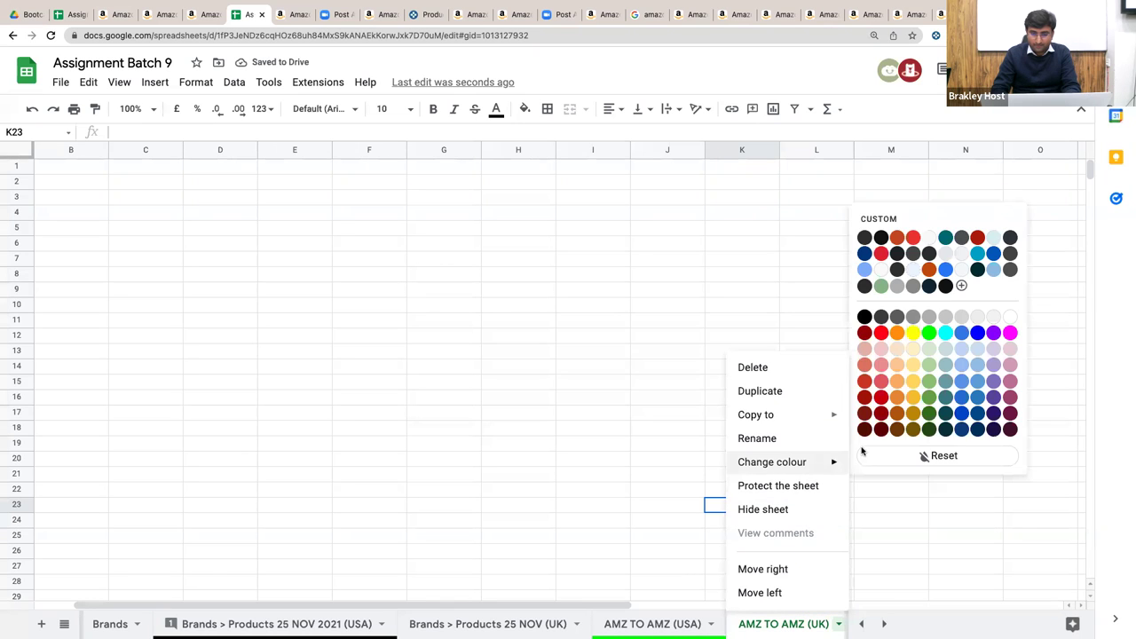
pyautogui.click(928, 332)
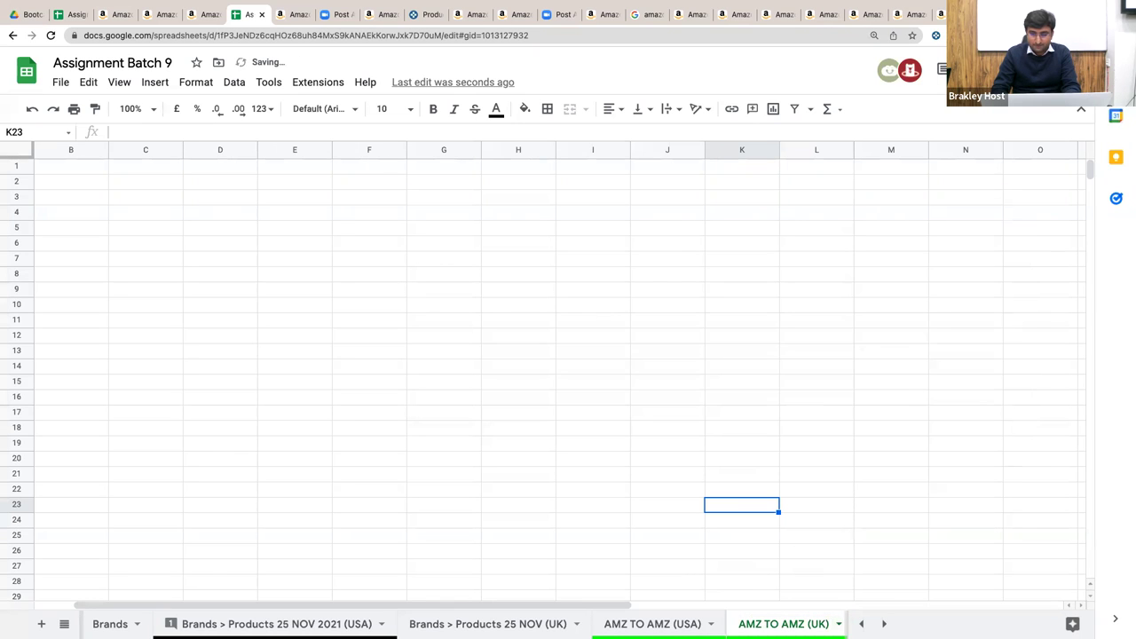
# - Delete the surplus blank sheet Sheet21
pyautogui.click(884, 624)
pyautogui.click(825, 624)
pyautogui.click(831, 623)
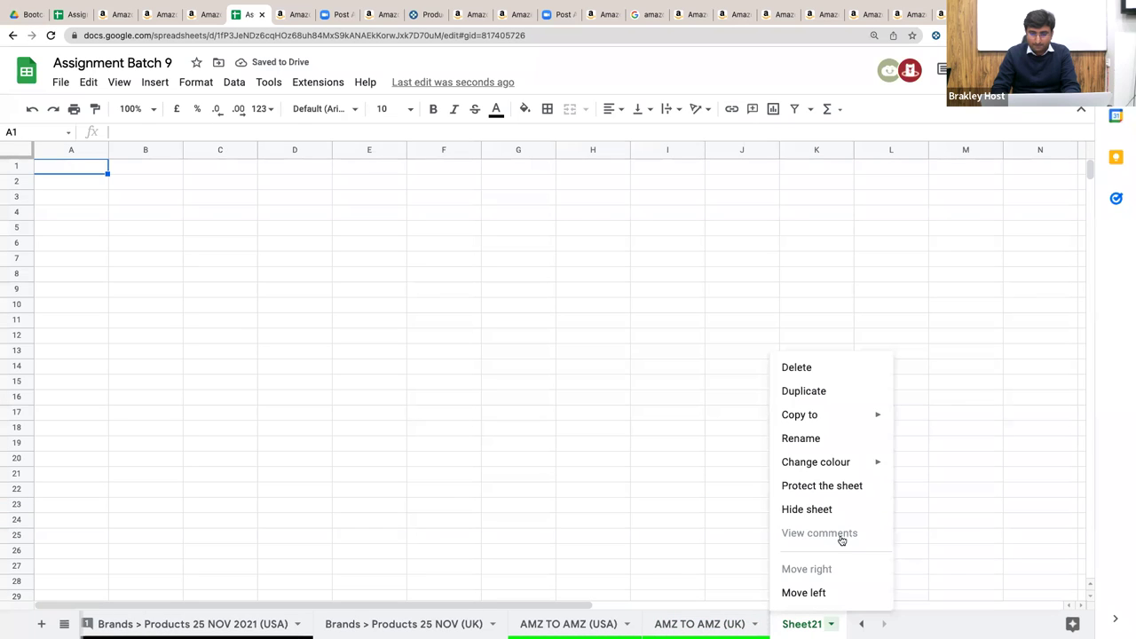
pyautogui.click(812, 371)
pyautogui.click(720, 376)
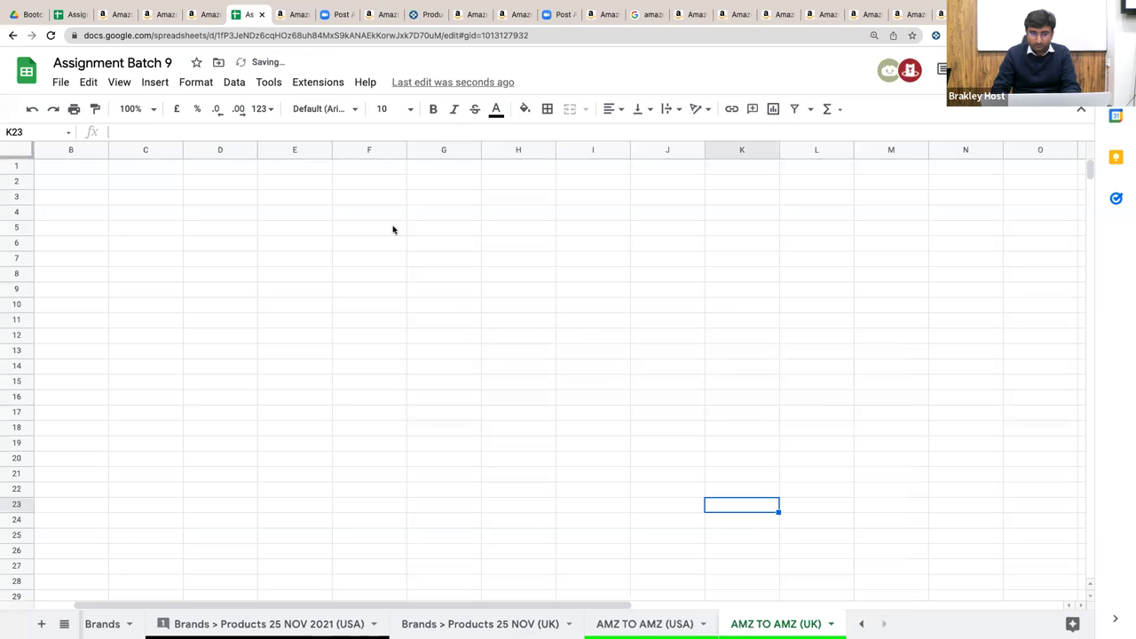
# - Paste the copied UK product table into the AMZ TO AMZ (UK) sheet starting at cell C1
pyautogui.click(157, 168)
pyautogui.hotkey('ctrl', 'v')
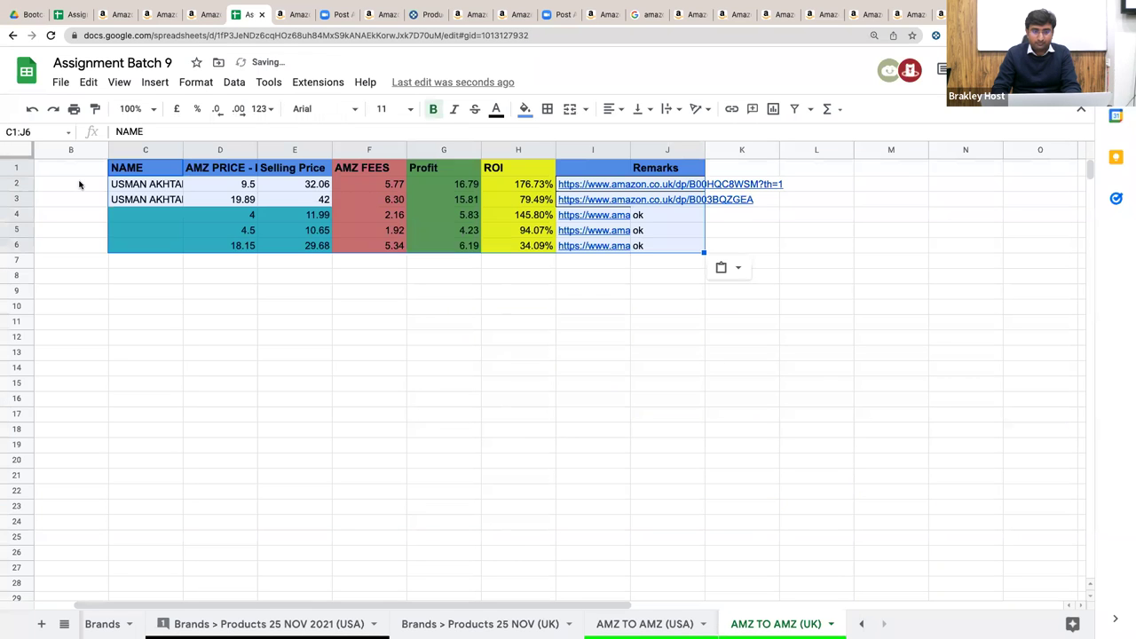
pyautogui.click(42, 200)
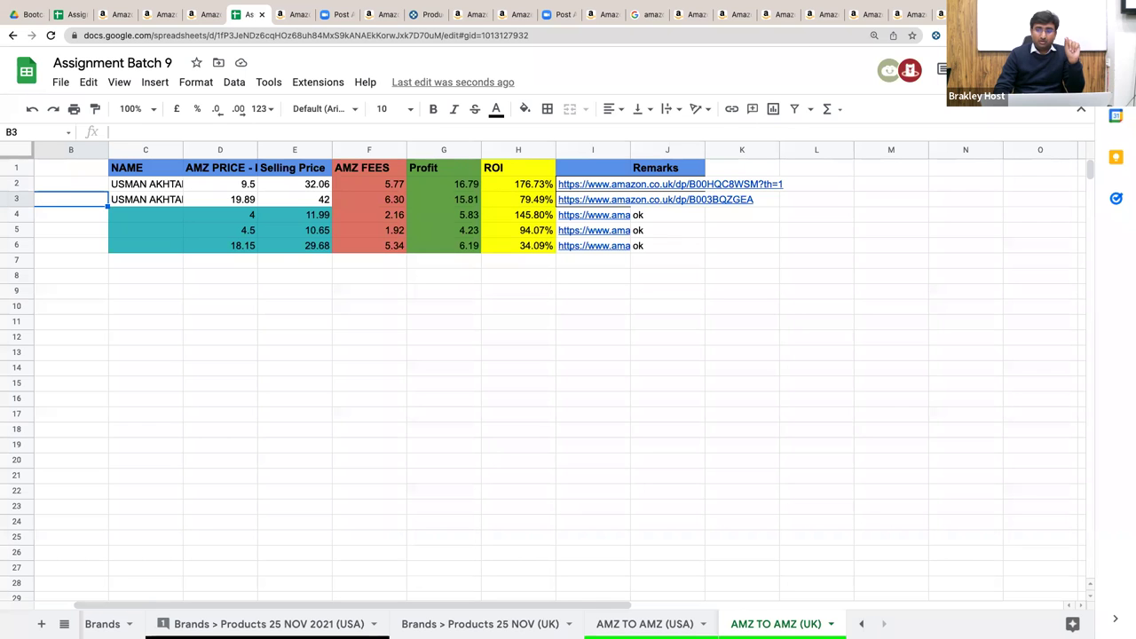
# - Switch to the browser tab with the Purina ONE cat food listing and load amazon.com there
pyautogui.hotkey('ctrl', 'Tab')
pyautogui.write('amazon.co')
pyautogui.press('Return')
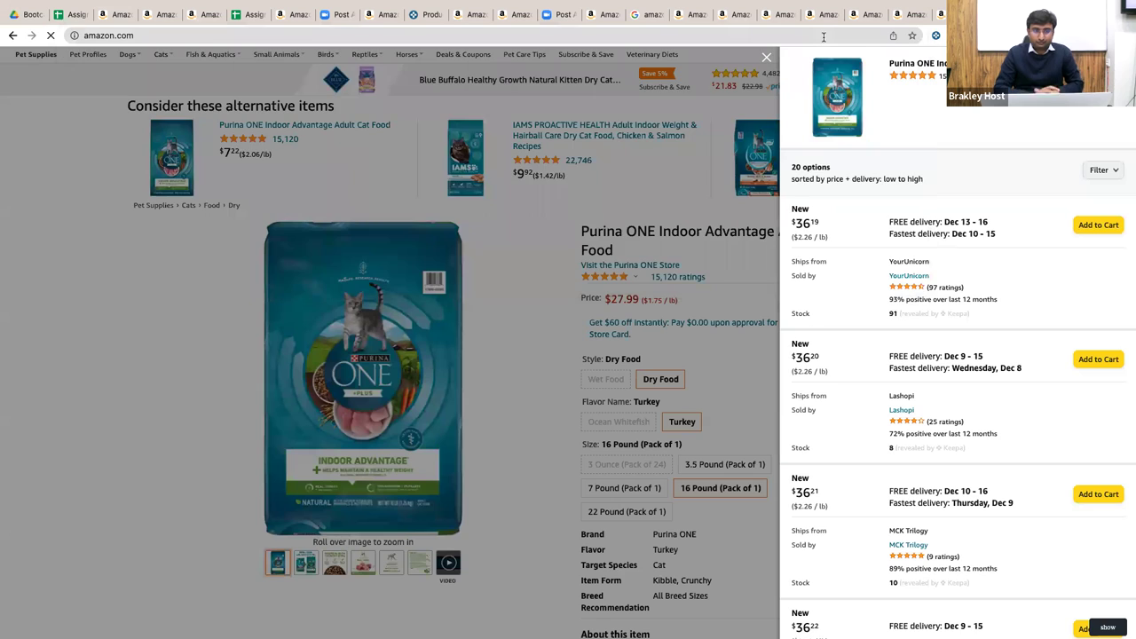